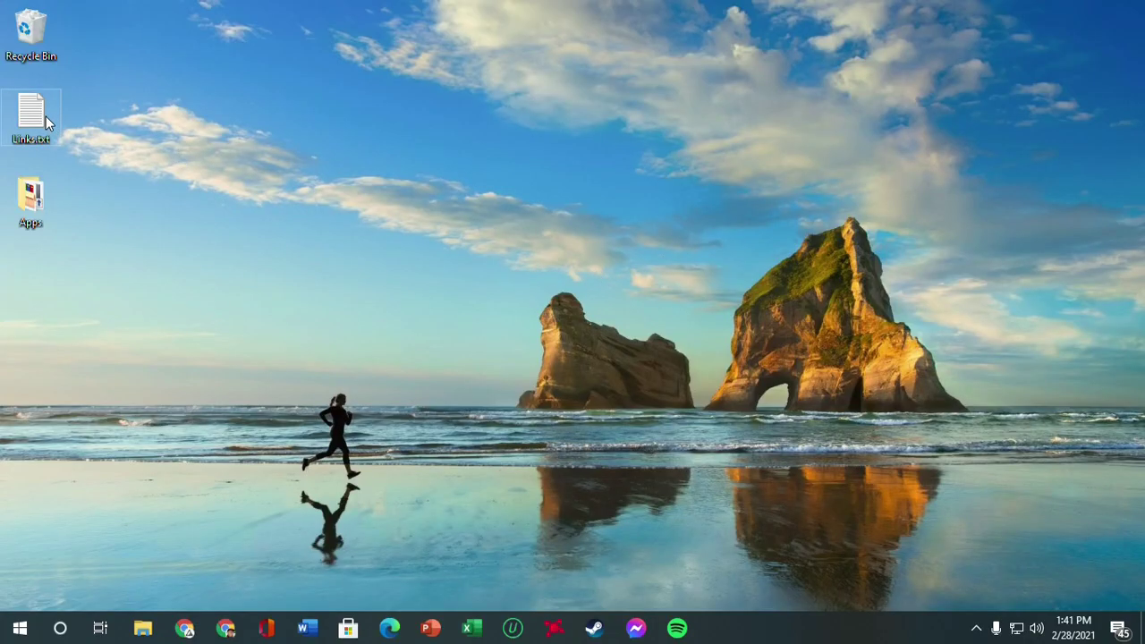
- Open Links.txt from the desktop, then shorten its window and place it clear of the desktop icons
double_click(45, 116)
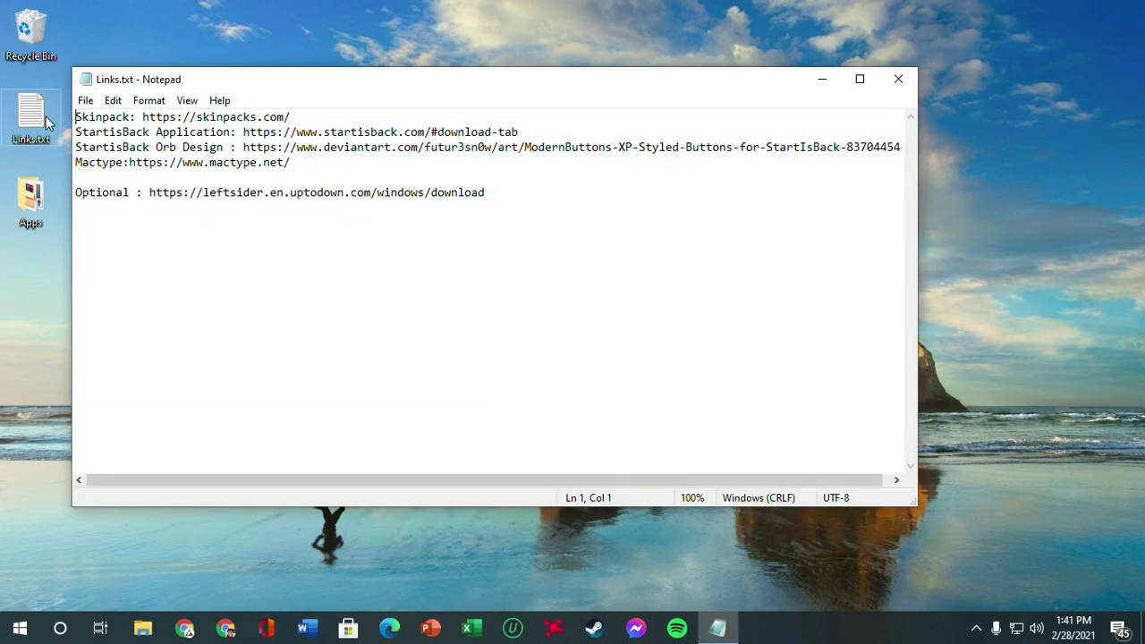
left_click_drag(283, 479, 373, 307)
left_click_drag(412, 81, 468, 122)
left_click_drag(525, 548, 510, 318)
left_click_drag(554, 134, 603, 119)
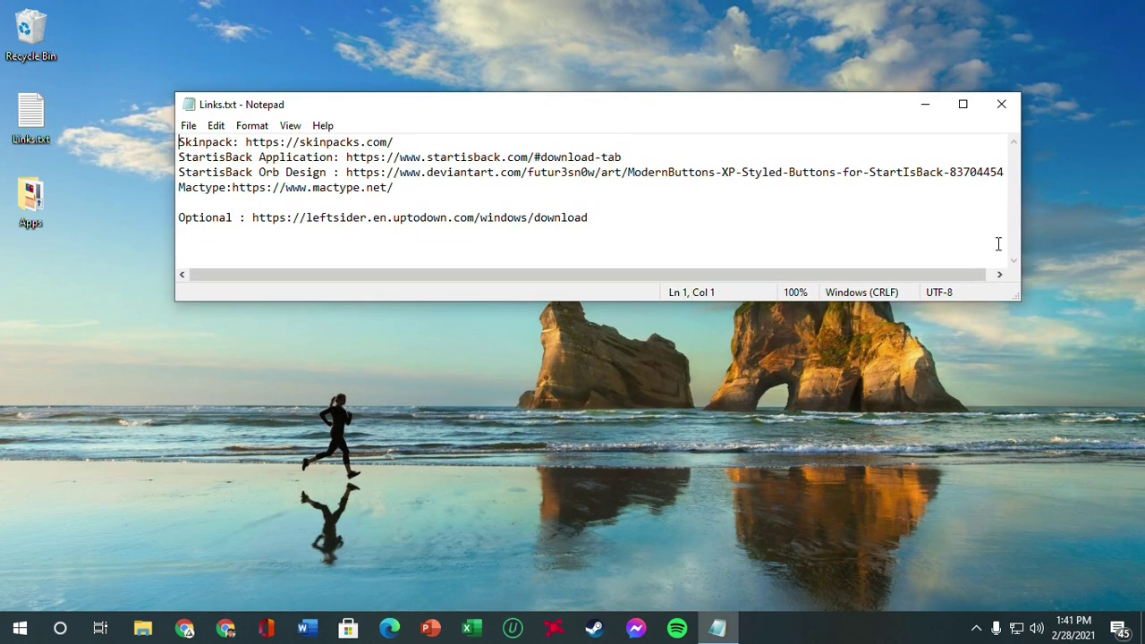
left_click_drag(565, 301, 566, 430)
left_click_drag(559, 114, 588, 105)
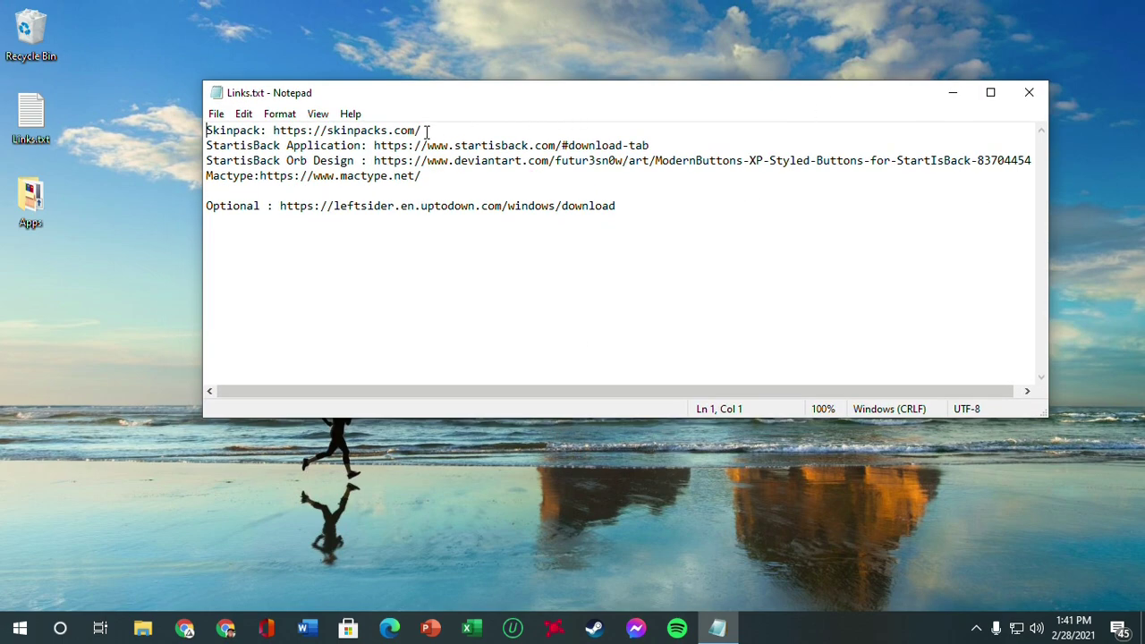
left_click_drag(436, 132, 198, 124)
right_click(272, 135)
left_click(310, 188)
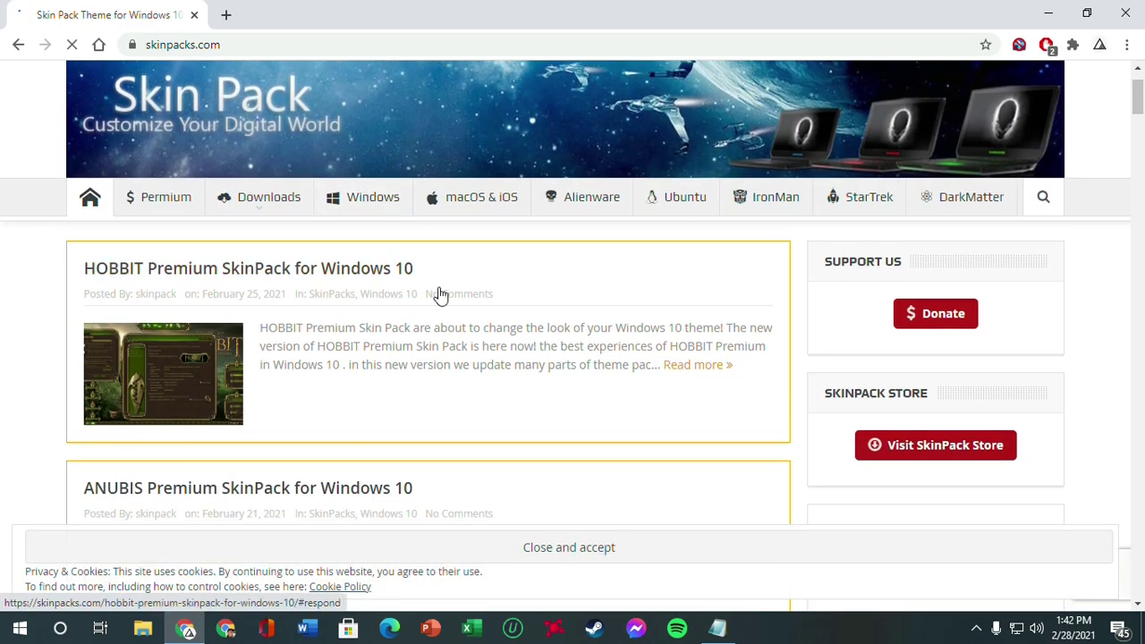
- Decline the notification request on the skinpacks.com home page
scroll(431, 294, "down", 6)
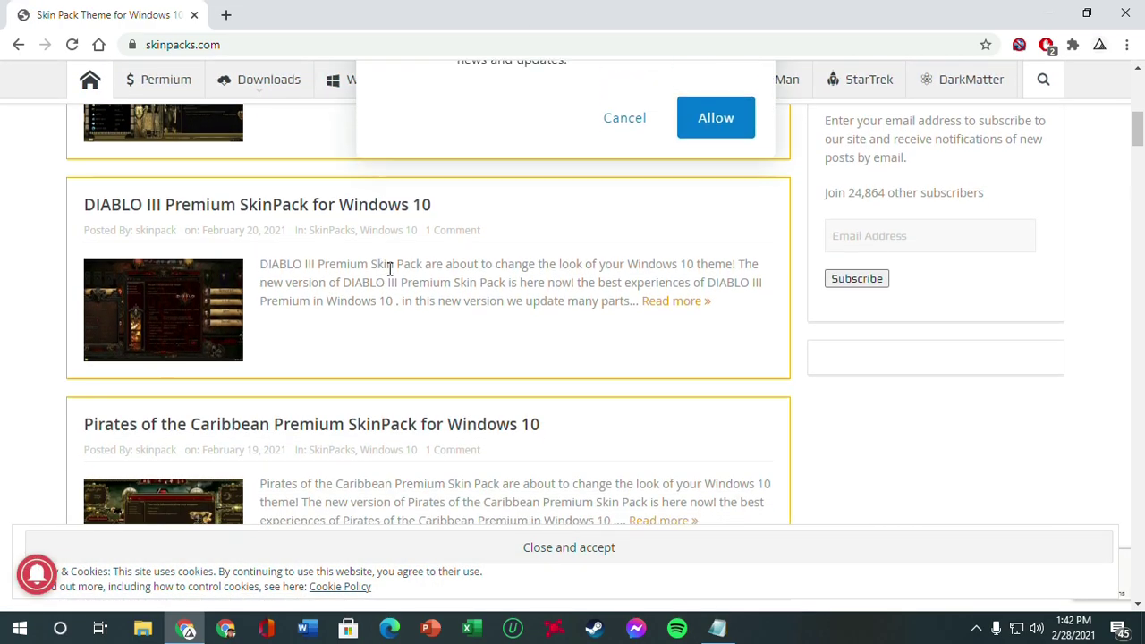
scroll(465, 228, "down", 2)
left_click(608, 177)
- Accept the cookie notice and open the "macOS Big Sur SkinPack for Windows 10 and 7/8" post
scroll(255, 310, "down", 8)
scroll(264, 310, "down", 8)
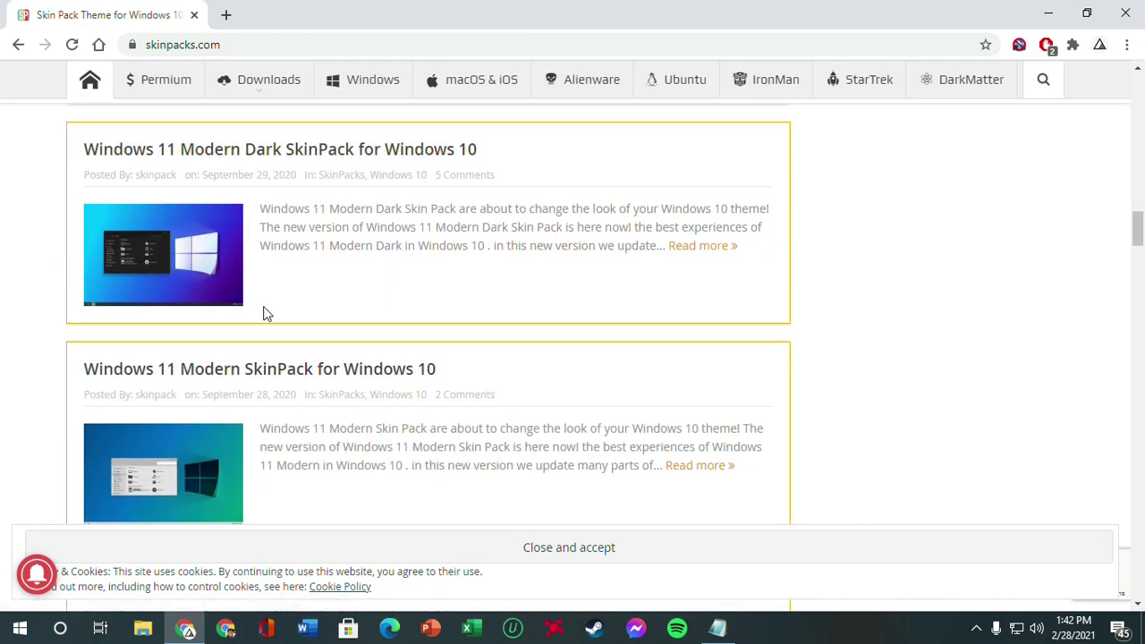
scroll(266, 323, "down", 12)
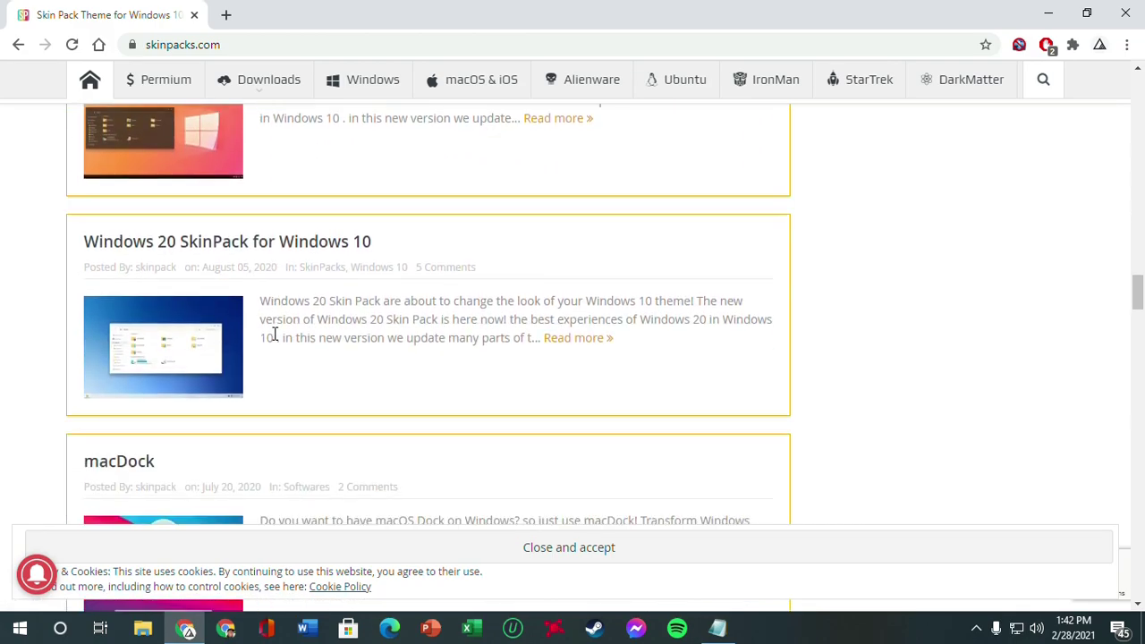
scroll(275, 334, "down", 6)
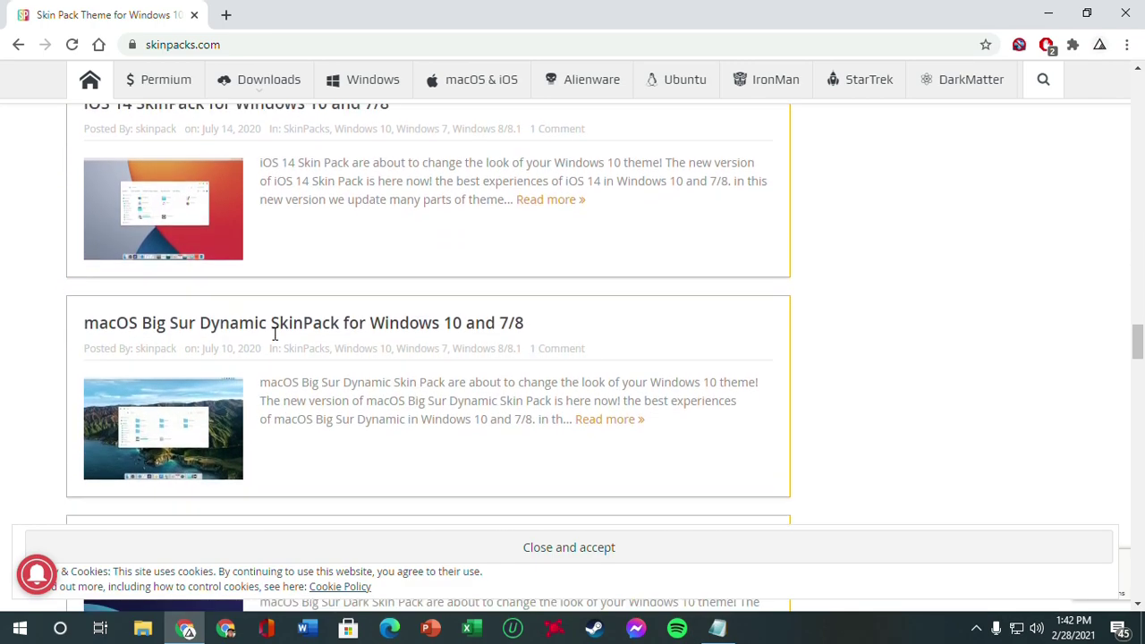
scroll(275, 334, "down", 5)
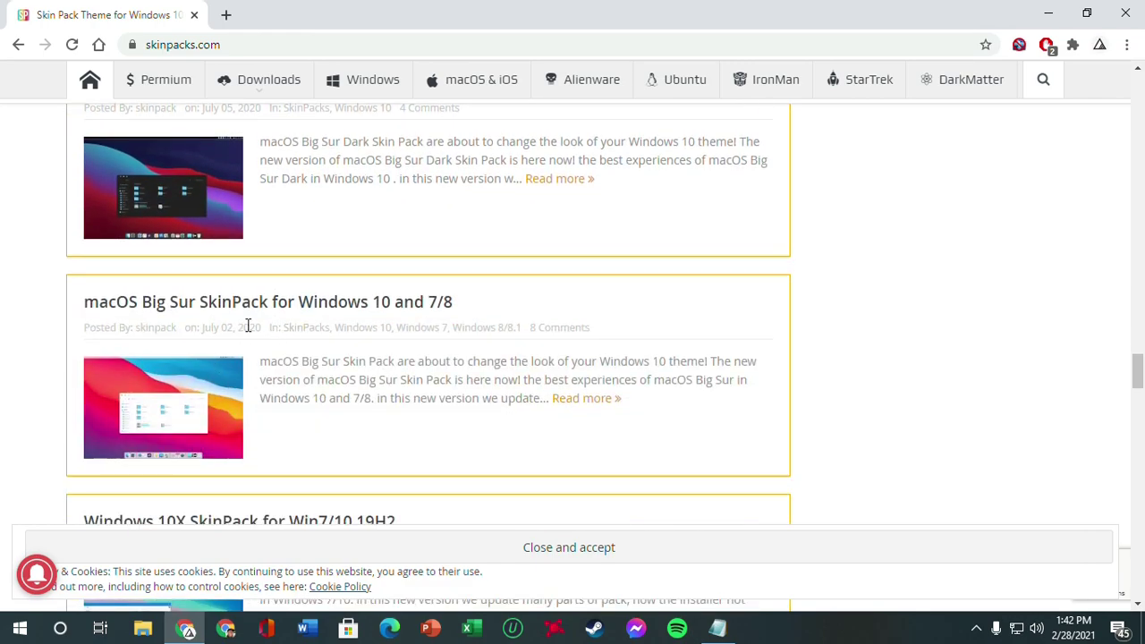
scroll(289, 367, "up", 1)
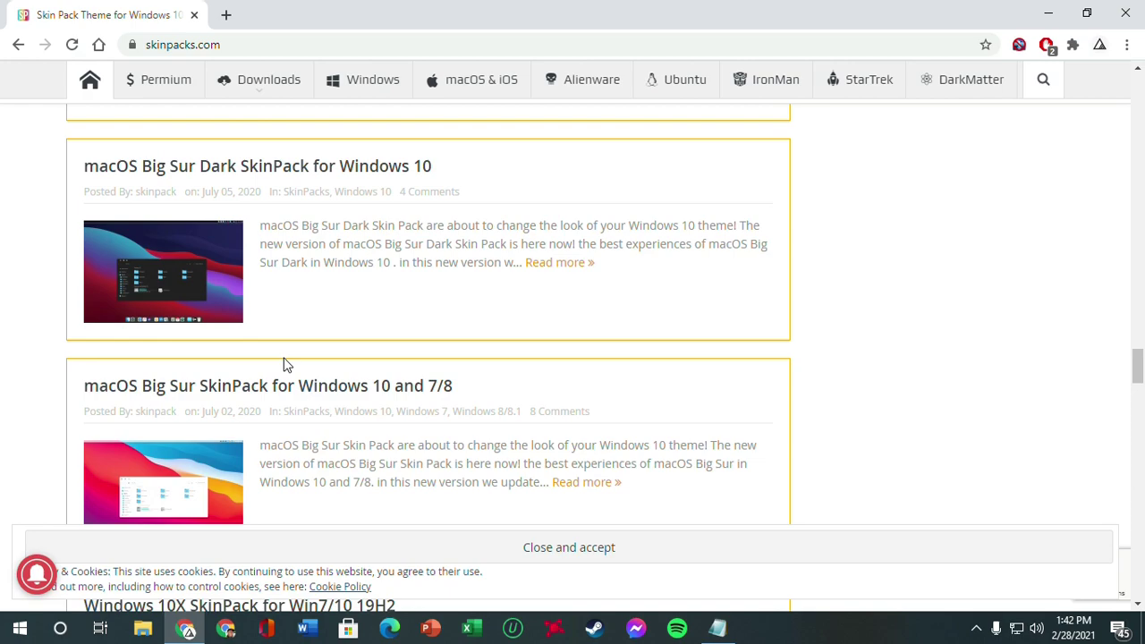
left_click(880, 551)
scroll(346, 338, "up", 1)
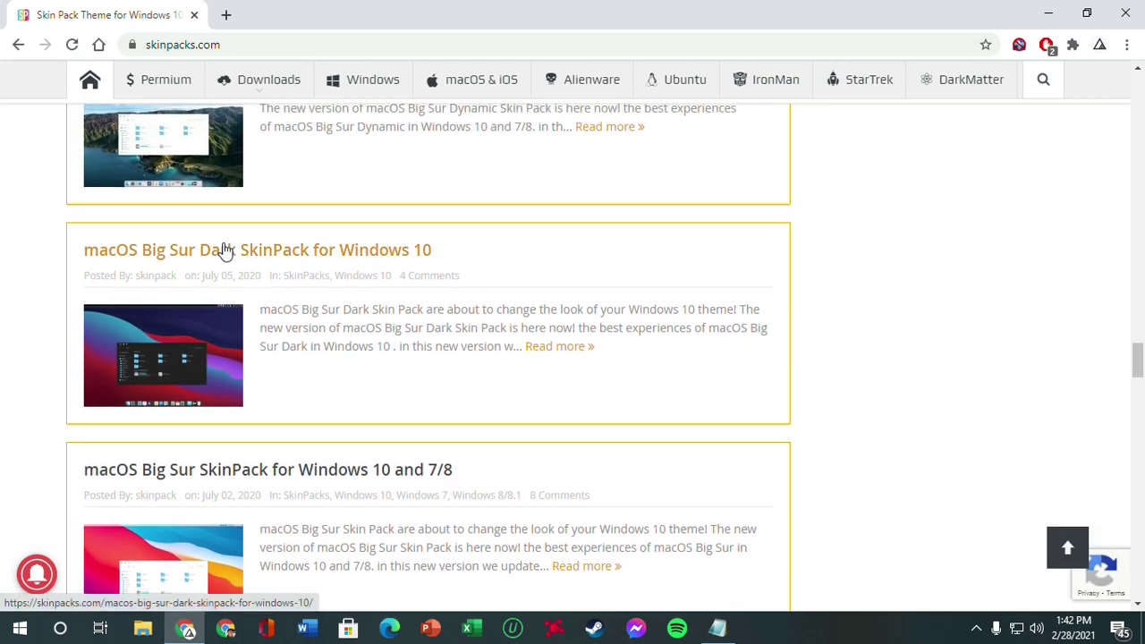
scroll(214, 475, "down", 1)
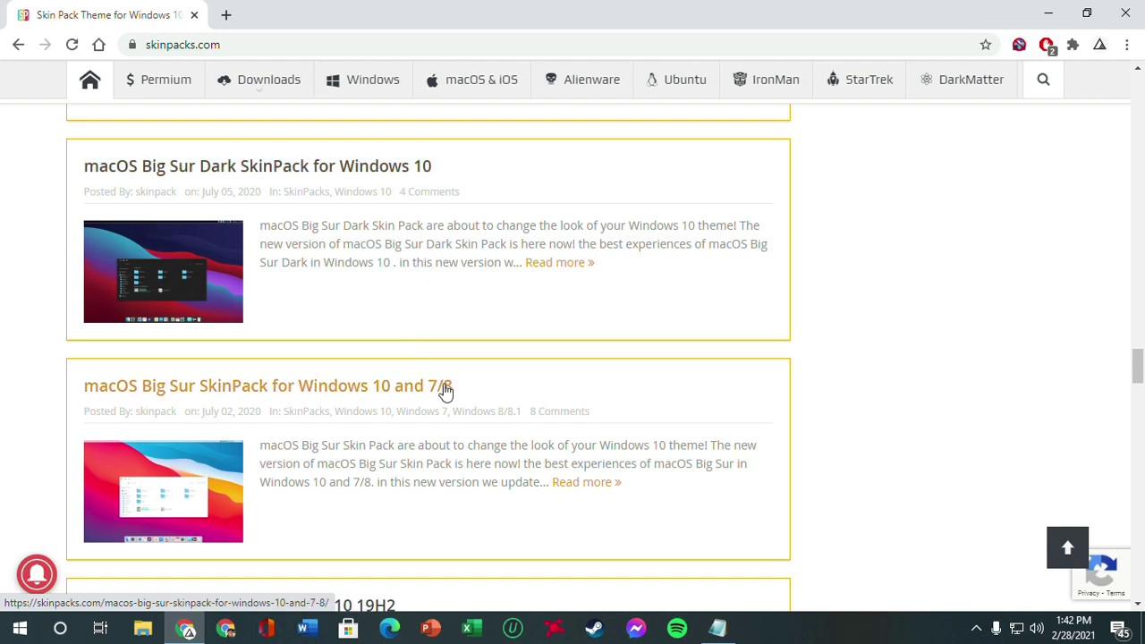
left_click(380, 398)
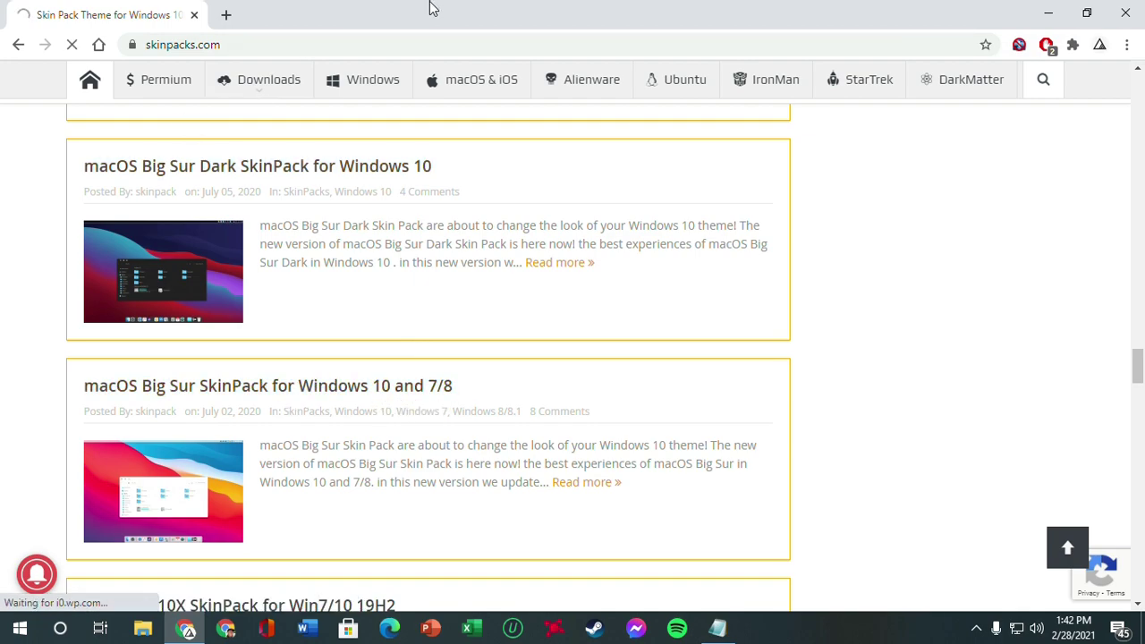
- Look through the macOS Big Sur SkinPack previews and open its download page in a new tab
scroll(351, 340, "down", 6)
scroll(353, 342, "down", 3)
scroll(353, 343, "up", 2)
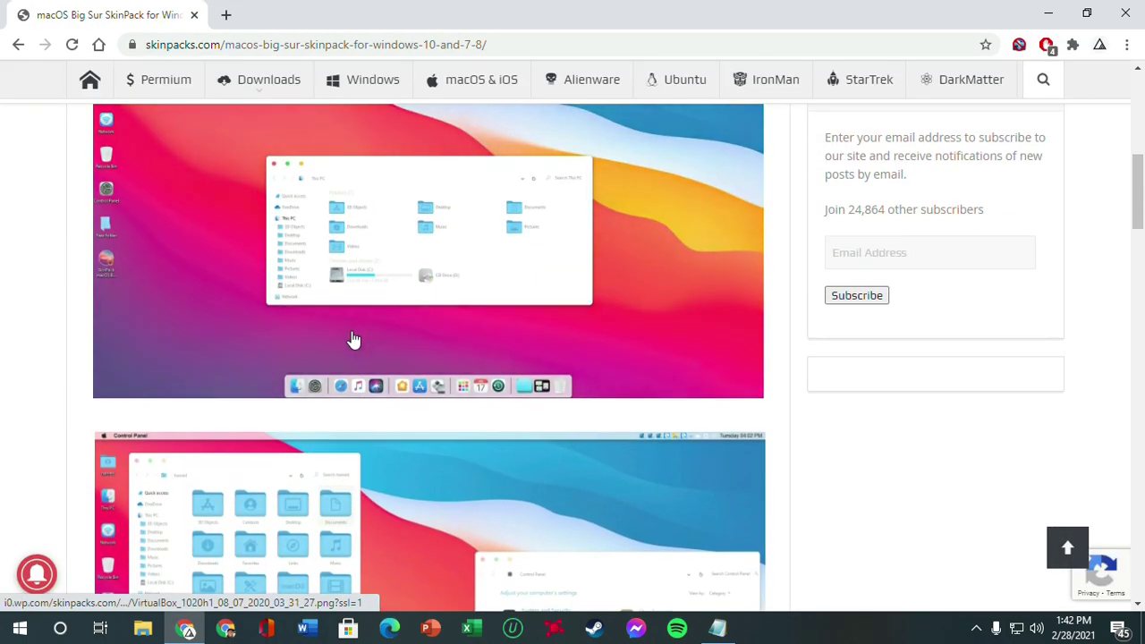
scroll(339, 325, "up", 3)
scroll(358, 340, "down", 10)
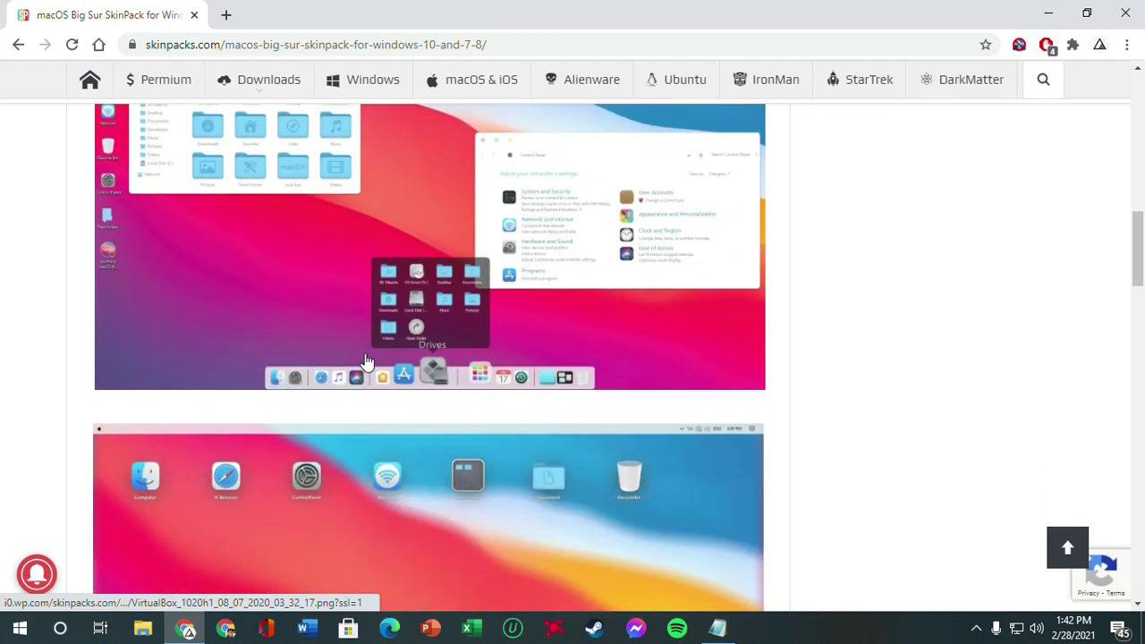
scroll(369, 350, "down", 8)
scroll(325, 331, "up", 2)
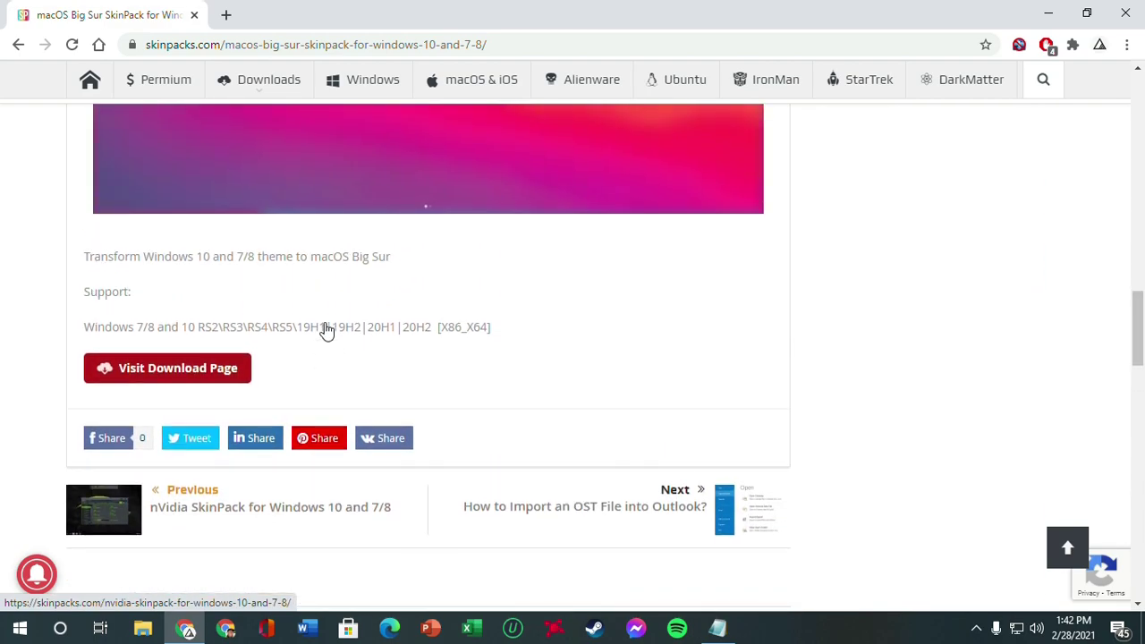
left_click(180, 372)
left_click(115, 7)
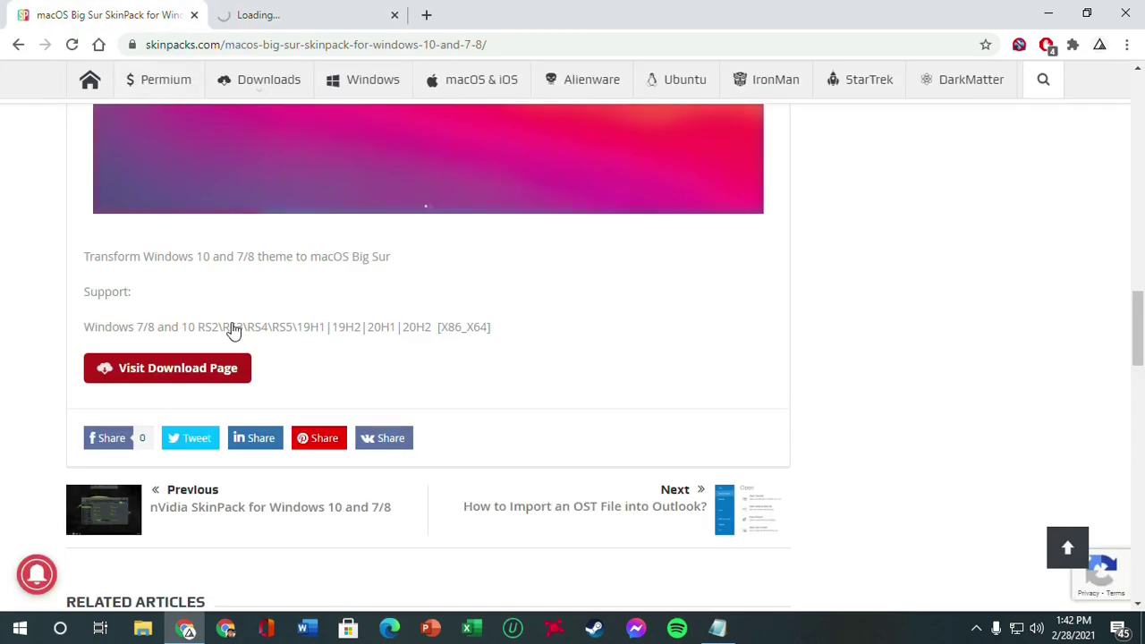
left_click(294, 14)
- Return to the macOS Big Sur SkinPack post and examine the preview images of the desktop, windows and dock
left_click(128, 17)
scroll(273, 358, "up", 3)
scroll(274, 356, "up", 5)
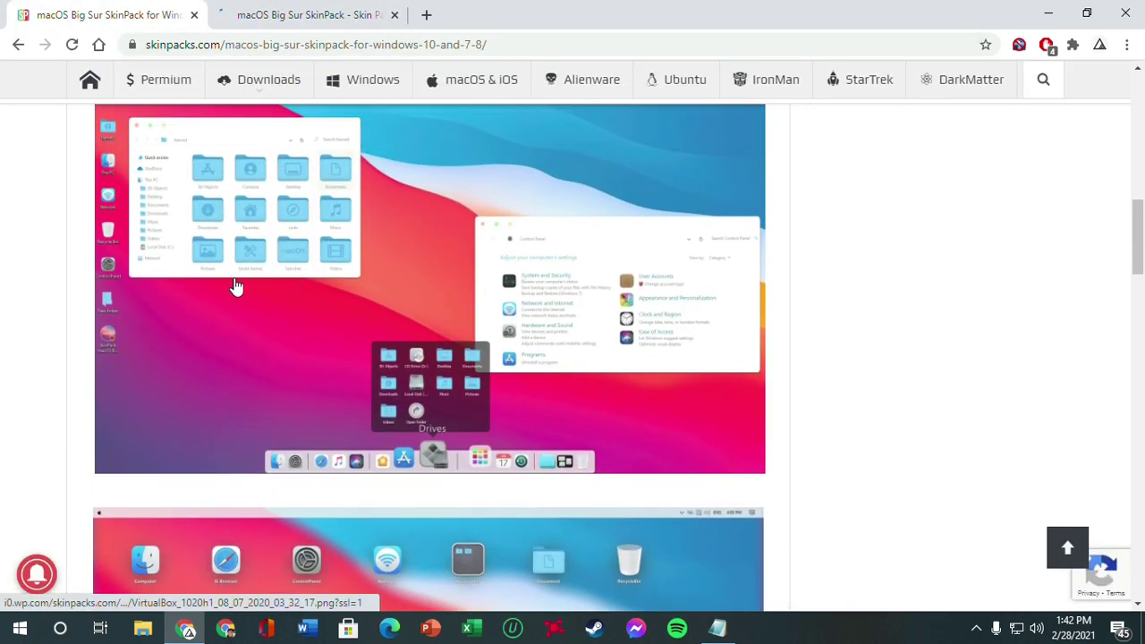
scroll(223, 277, "up", 1)
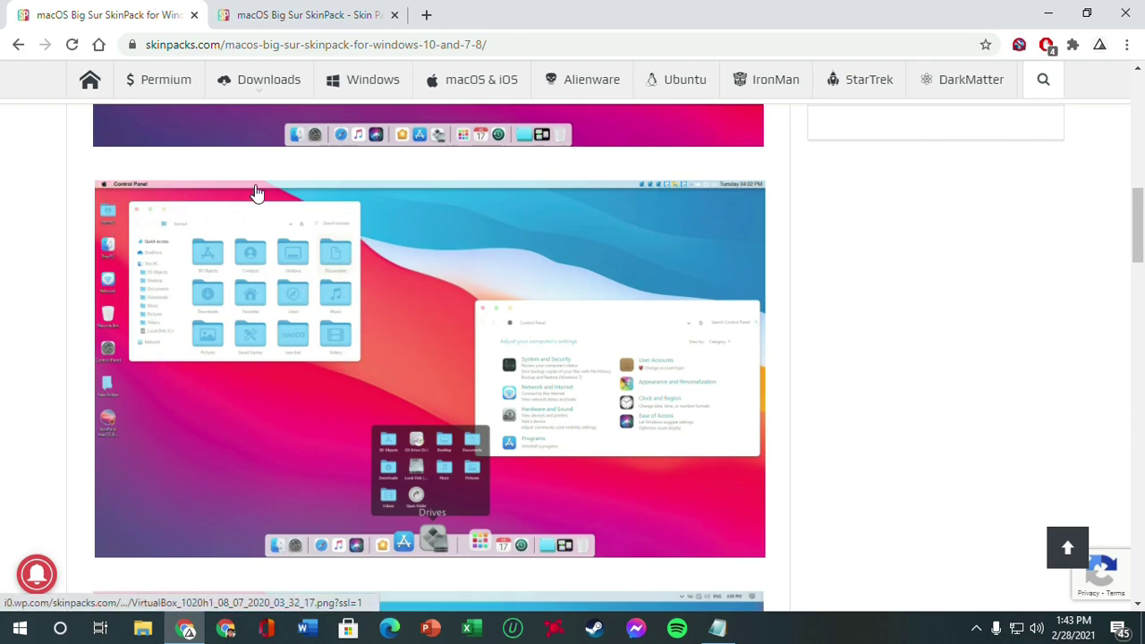
scroll(629, 279, "down", 1)
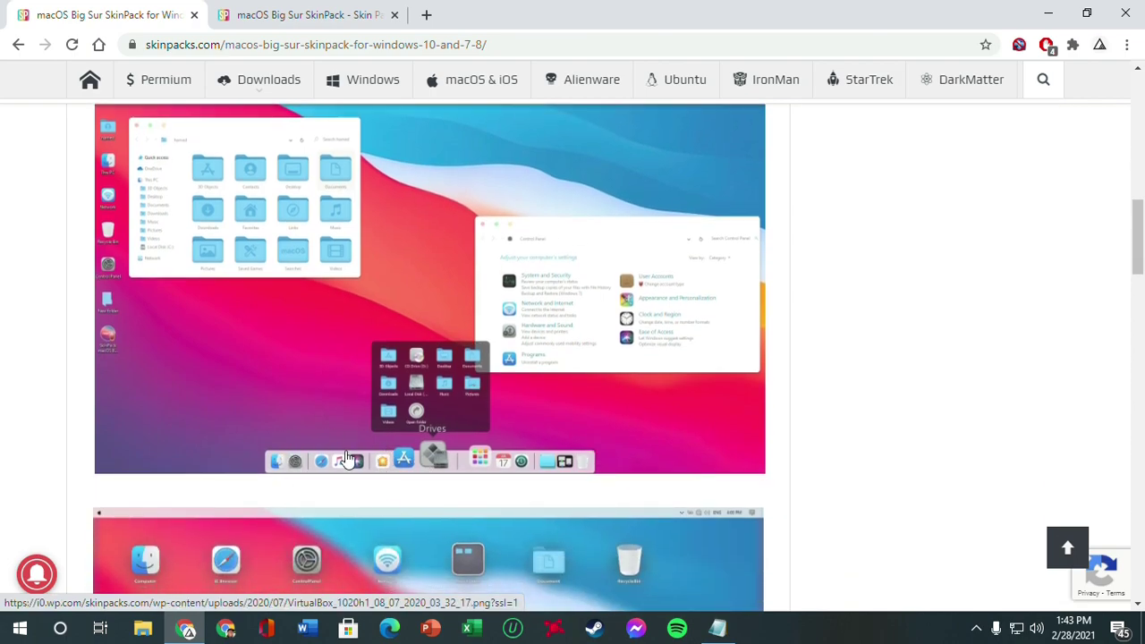
- Examine the Full and Lite download options and their notes on the macOS Big Sur SkinPack download page
left_click(304, 14)
scroll(428, 426, "down", 8)
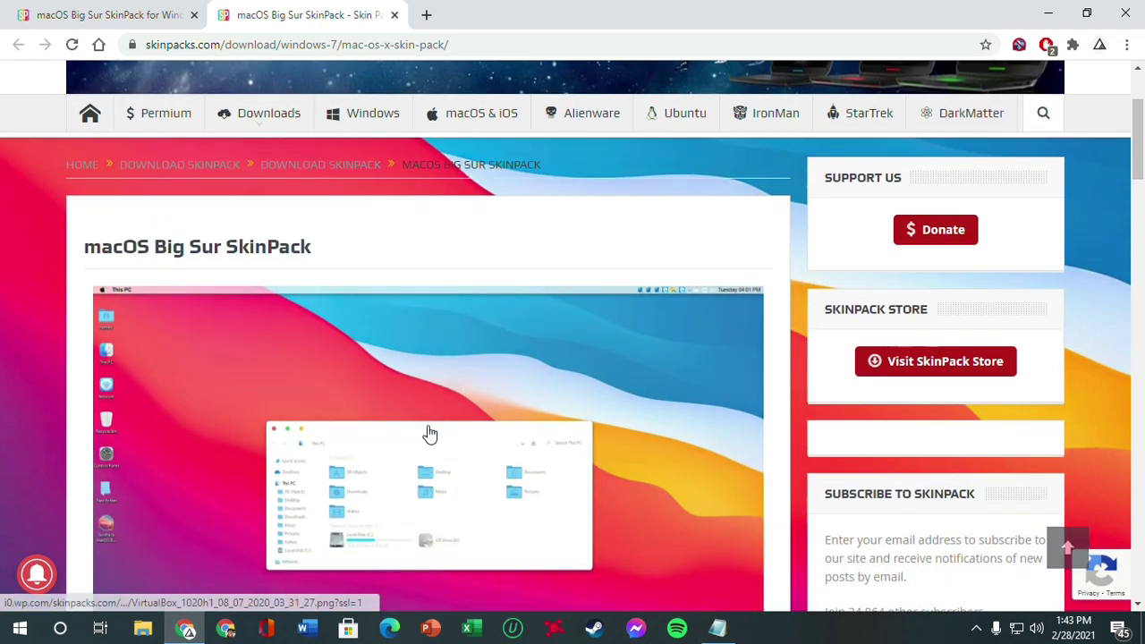
scroll(456, 419, "down", 8)
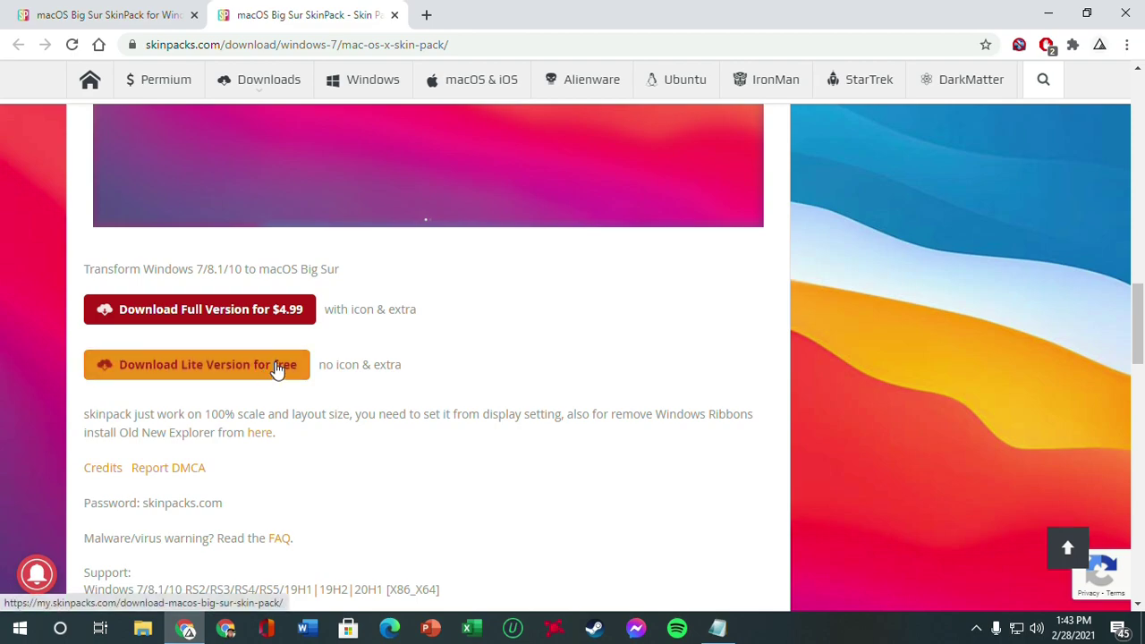
scroll(275, 375, "down", 2)
scroll(274, 349, "up", 1)
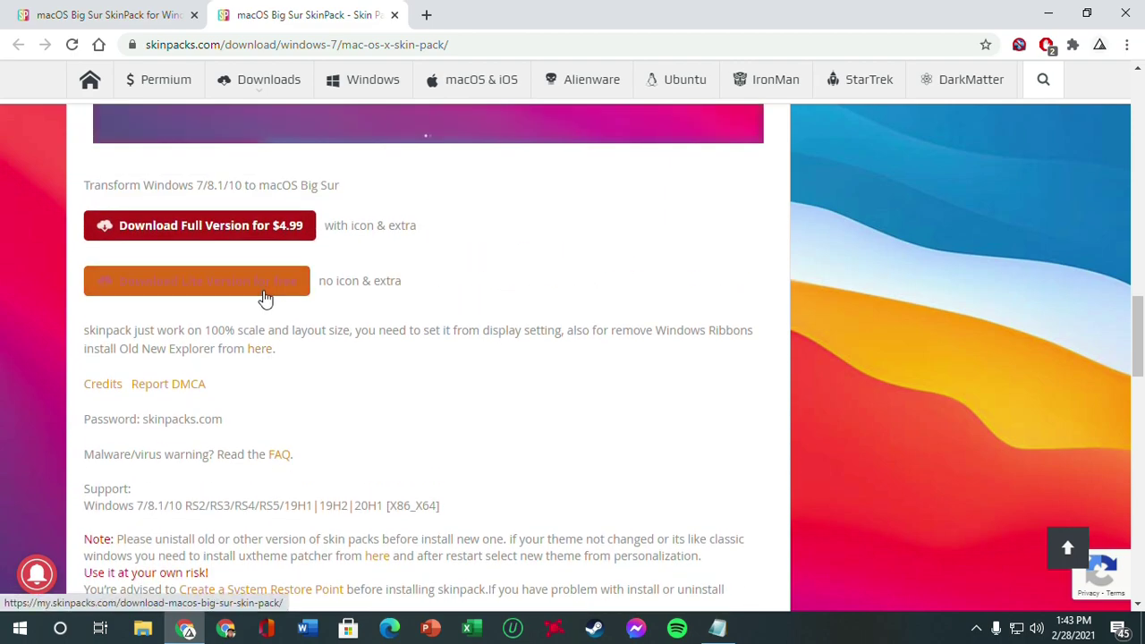
scroll(267, 289, "down", 3)
scroll(266, 289, "up", 3)
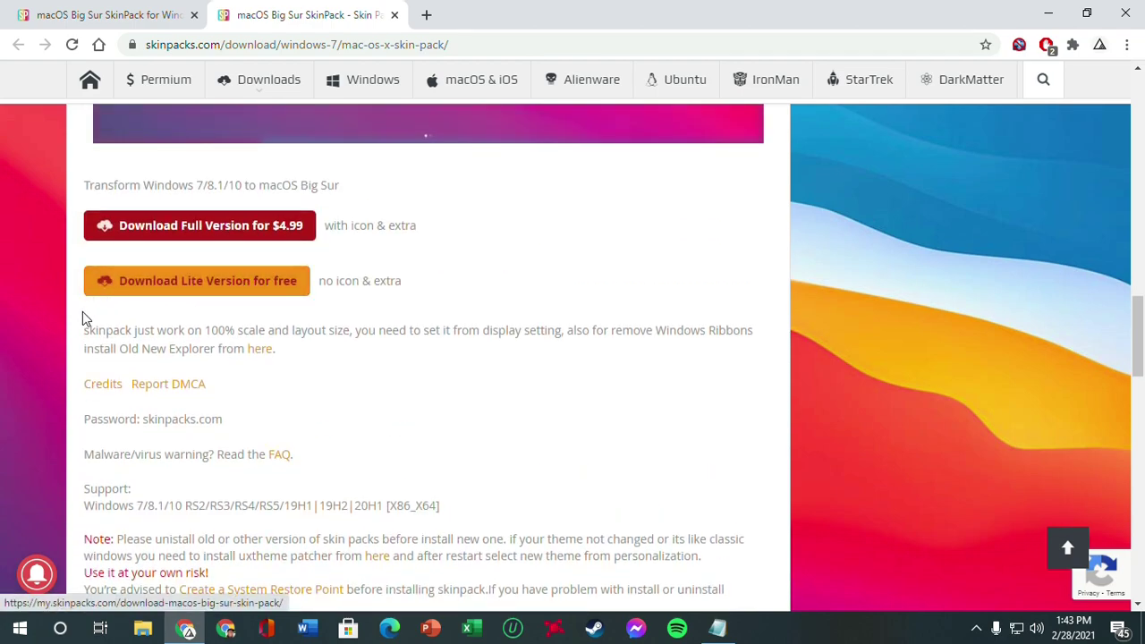
scroll(84, 327, "up", 1)
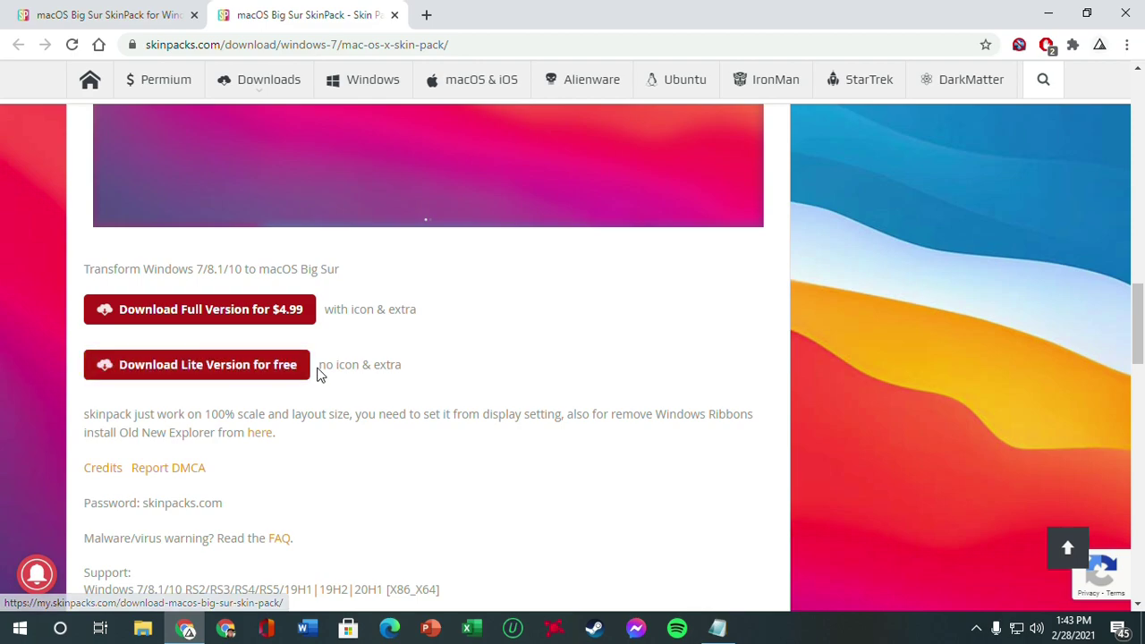
left_click_drag(320, 364, 389, 365)
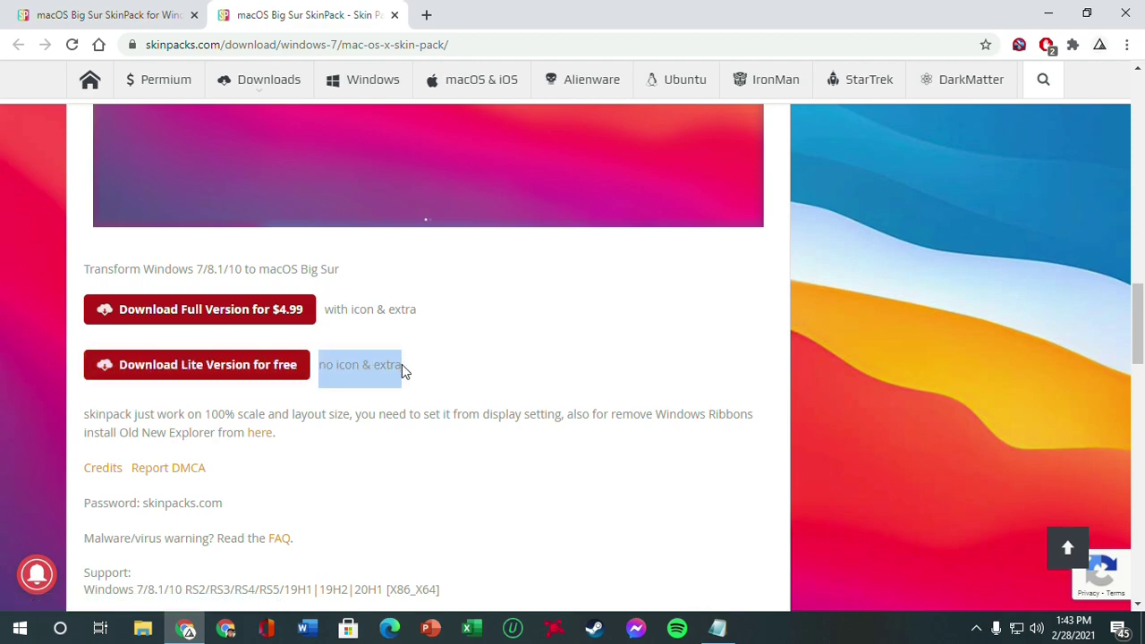
left_click(326, 390)
- Open the free Lite version's download link in a new tab
scroll(327, 388, "up", 4)
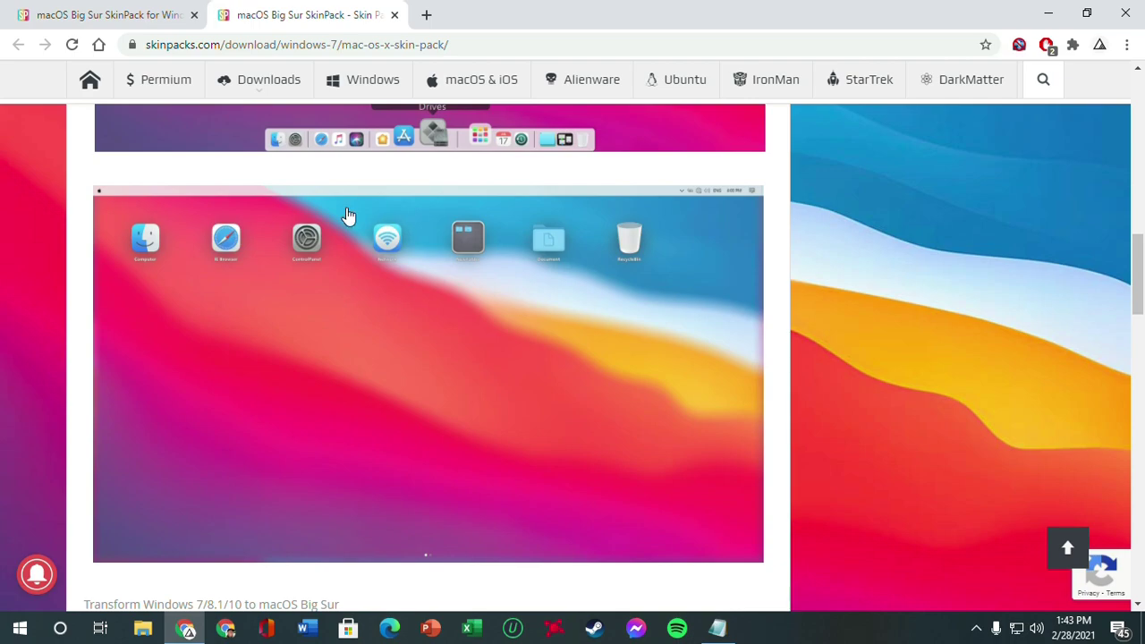
scroll(360, 194, "down", 5)
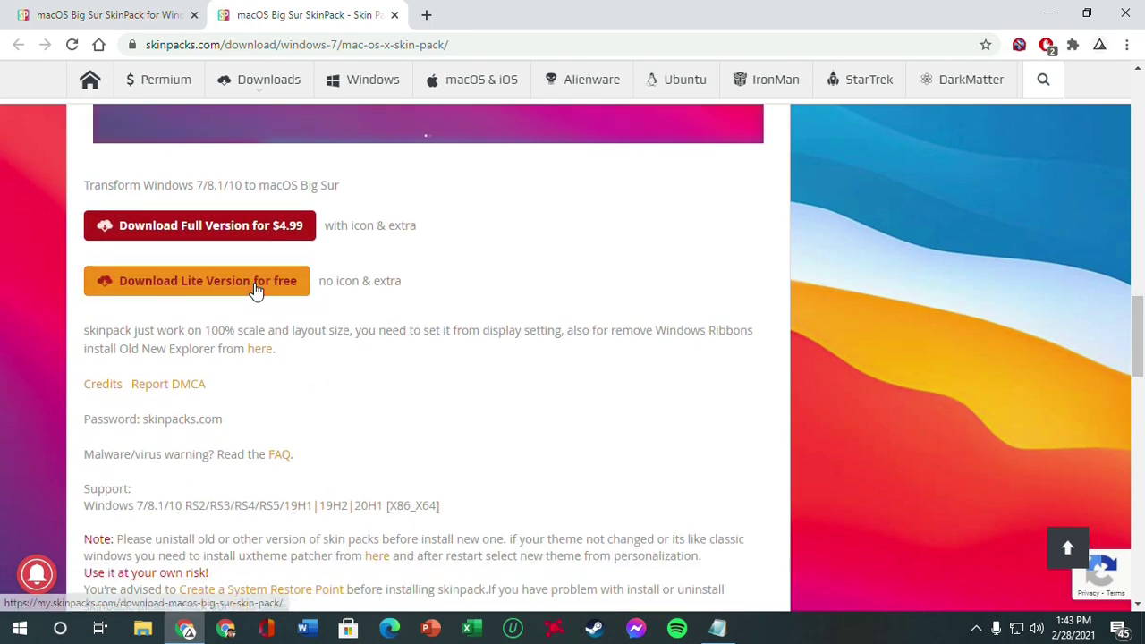
right_click(257, 290)
left_click(287, 298)
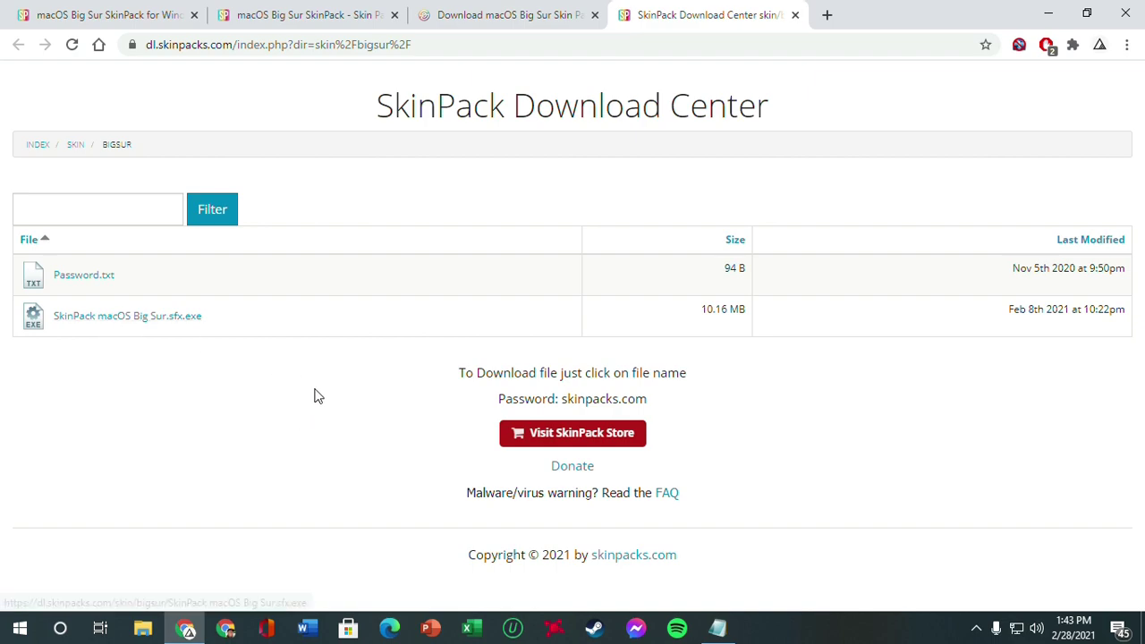
- Check the SkinPack macOS Big Sur.sfx.exe file in the desktop's Apps folder and return to the SkinPack Download Center in Chrome
right_click(163, 325)
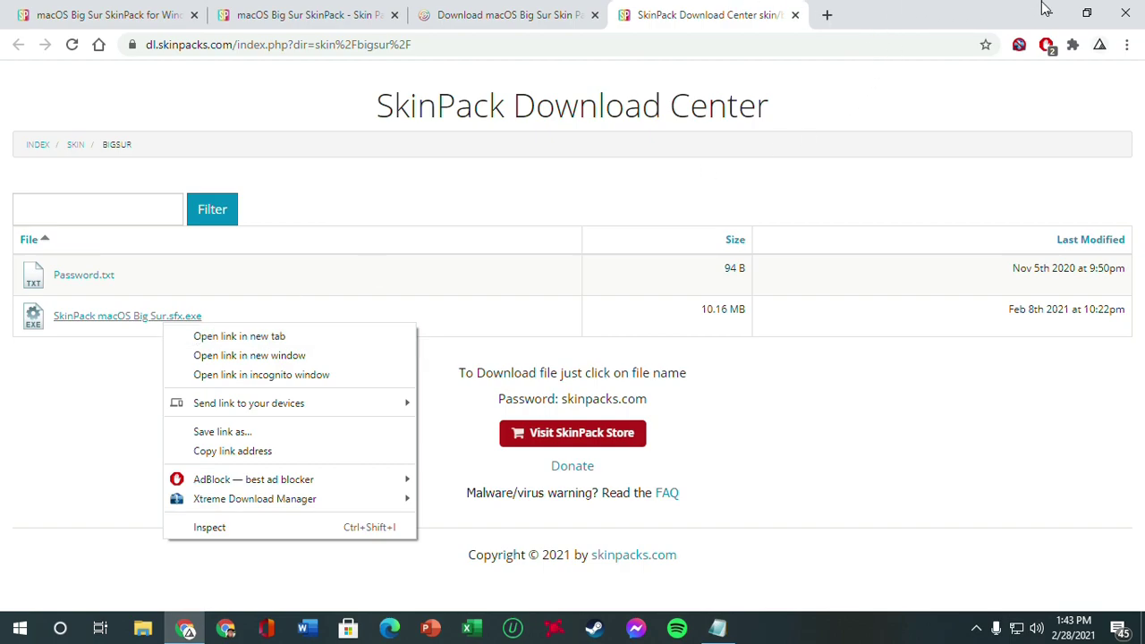
left_click(1045, 11)
left_click(143, 629)
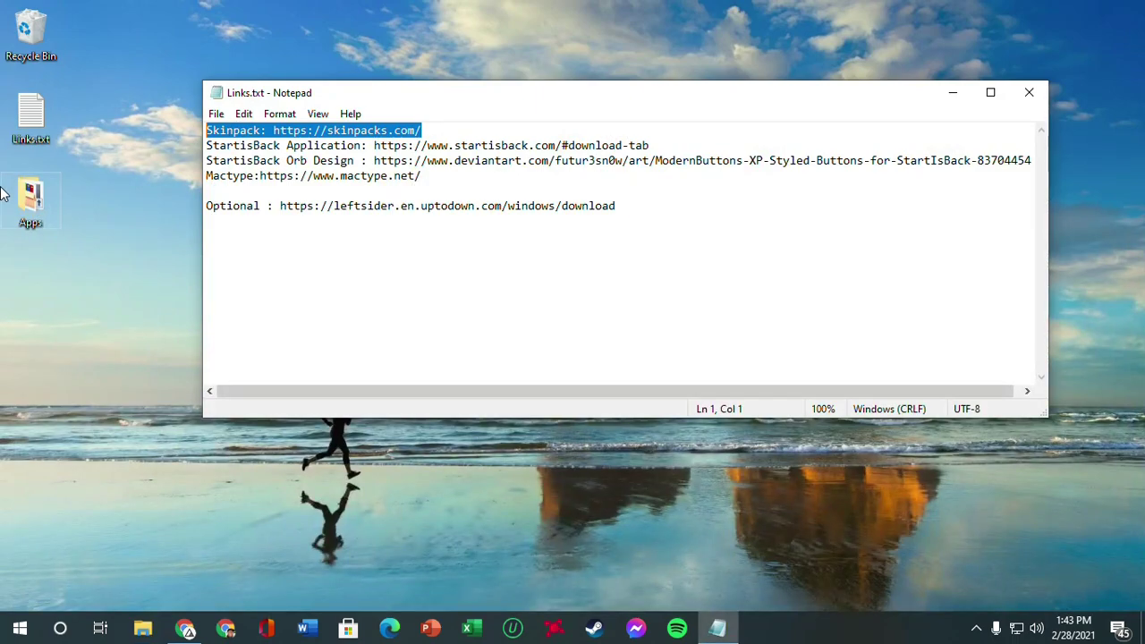
double_click(28, 199)
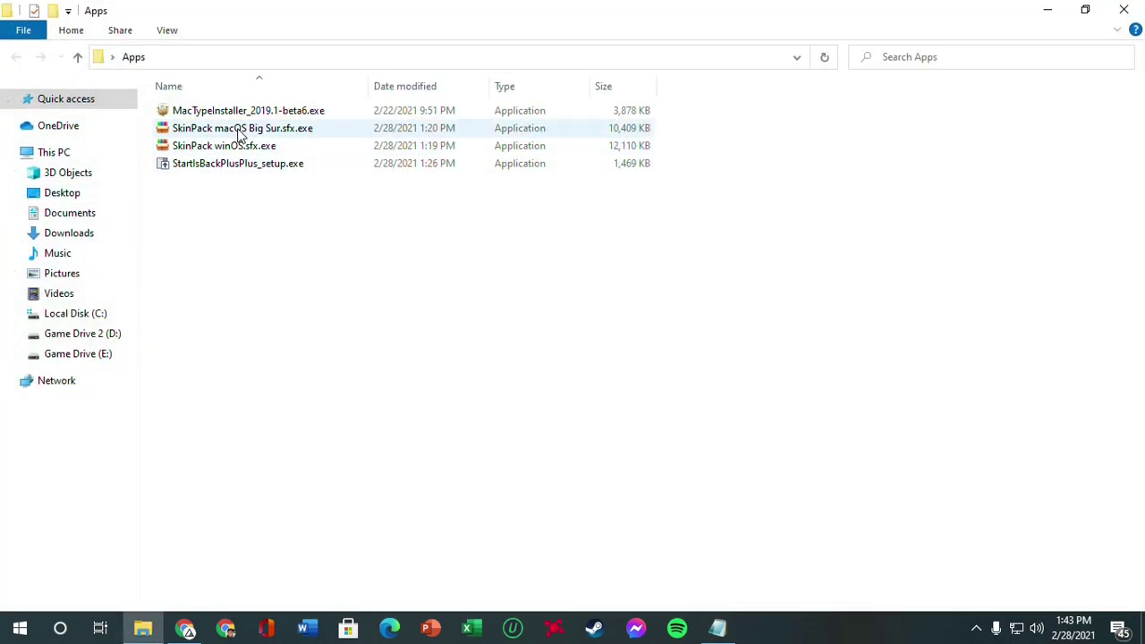
left_click(253, 134)
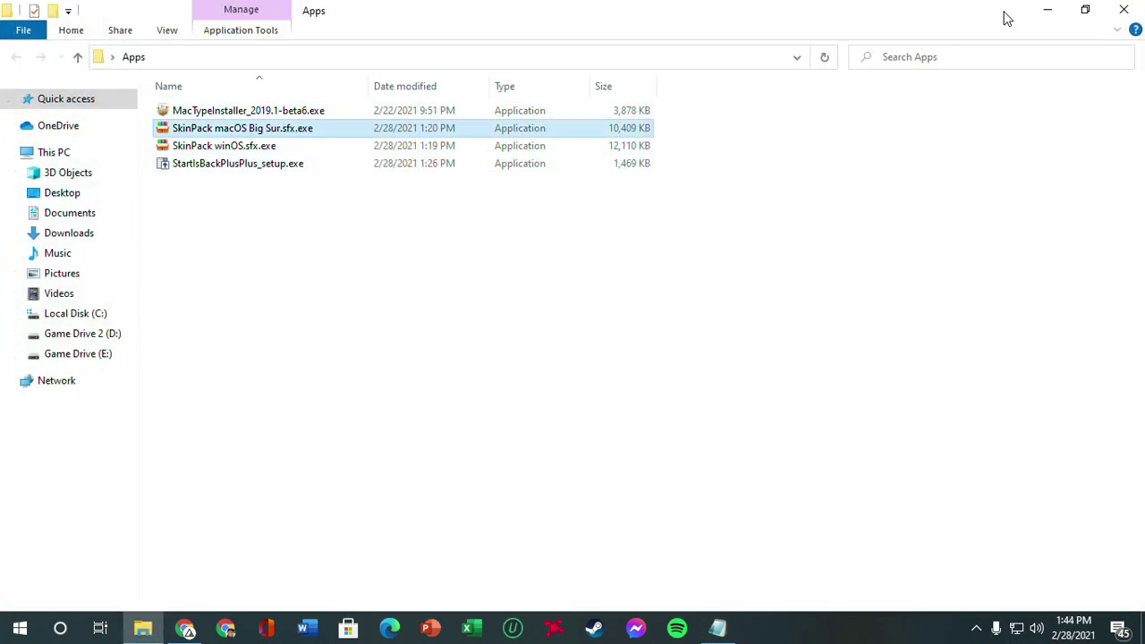
left_click(1045, 9)
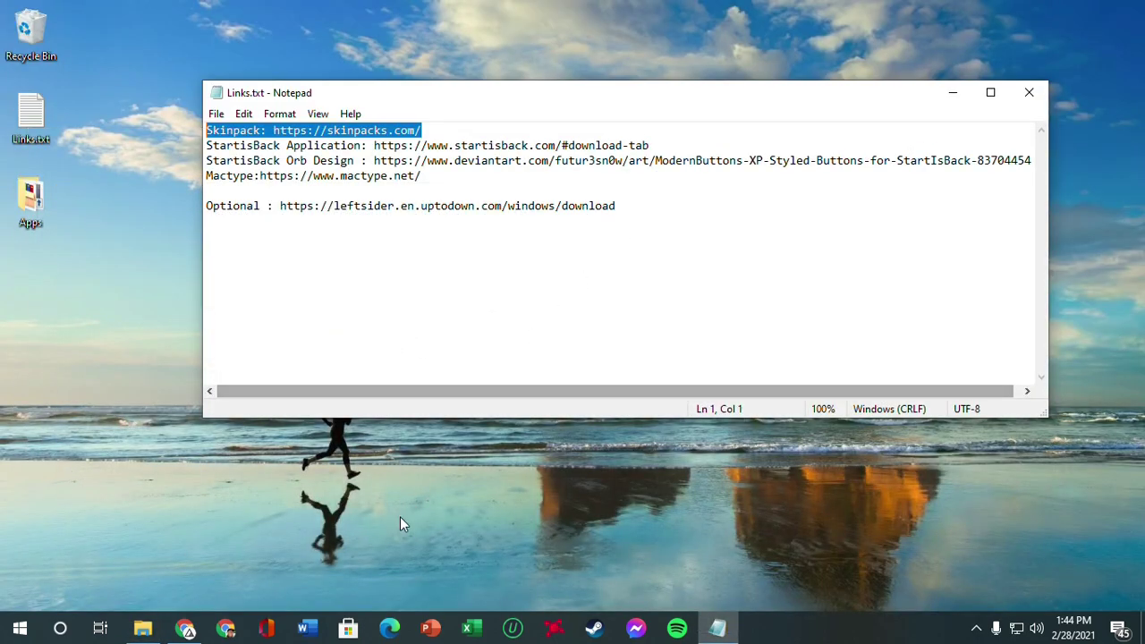
left_click(185, 628)
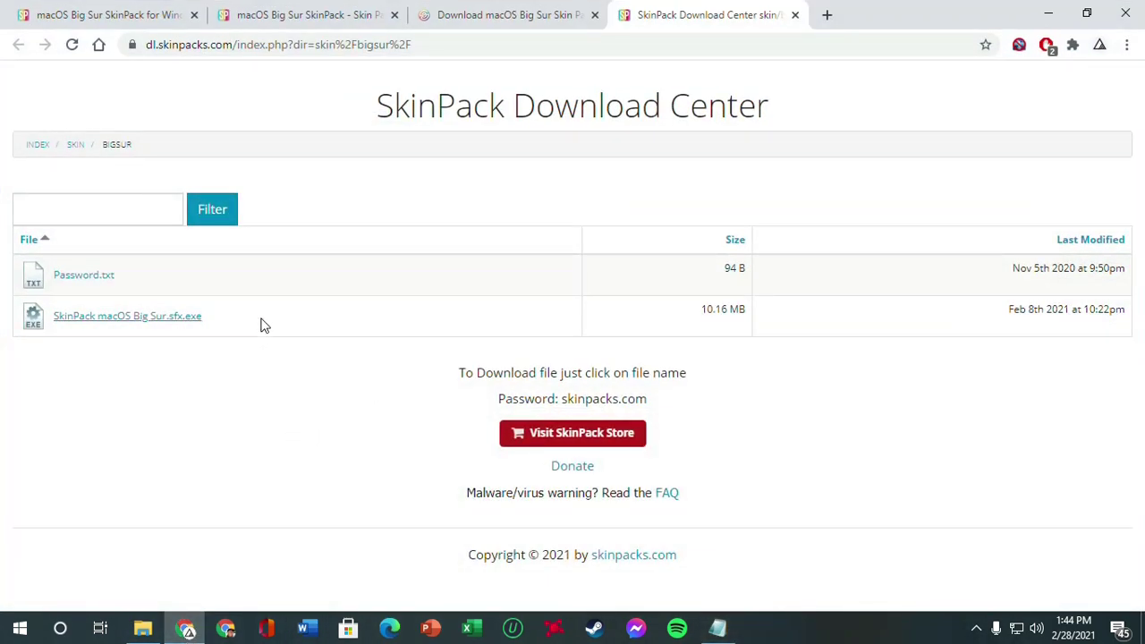
- Return to the macOS Big Sur SkinPack post and go back to the SkinPack site's home page
left_click(506, 14)
left_click(304, 14)
left_click(134, 9)
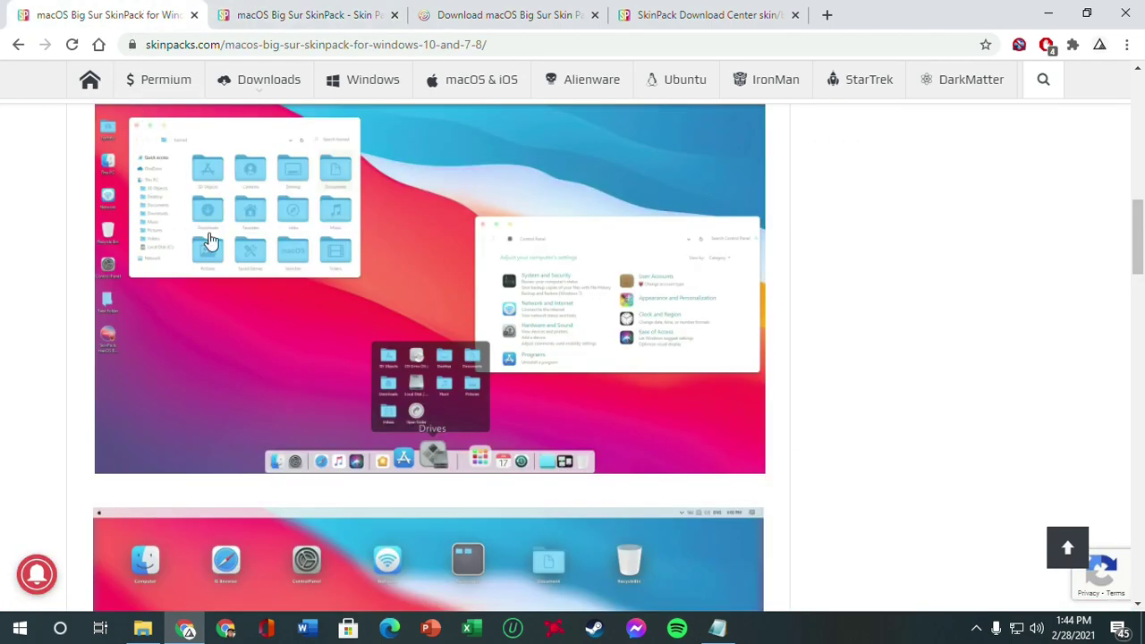
scroll(317, 307, "up", 15)
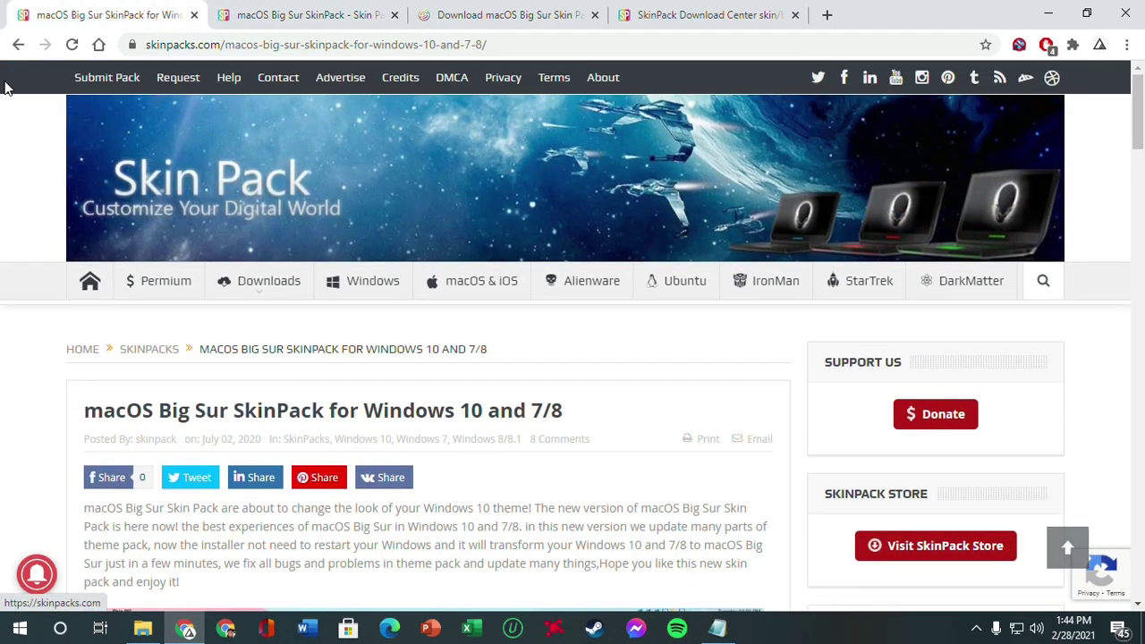
left_click(26, 49)
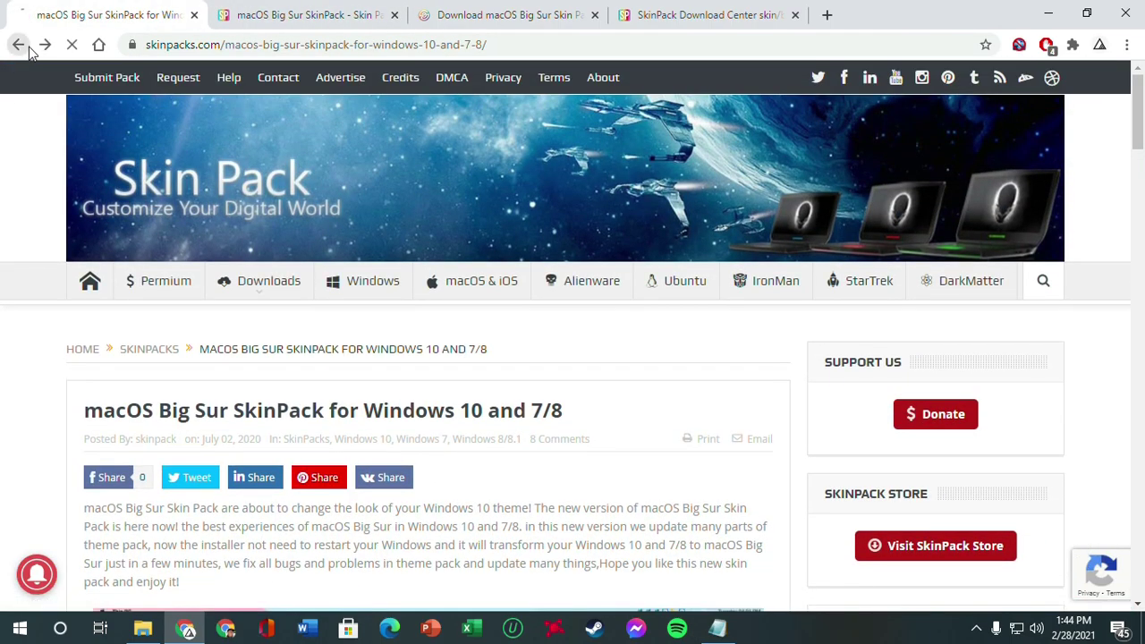
scroll(440, 460, "down", 6)
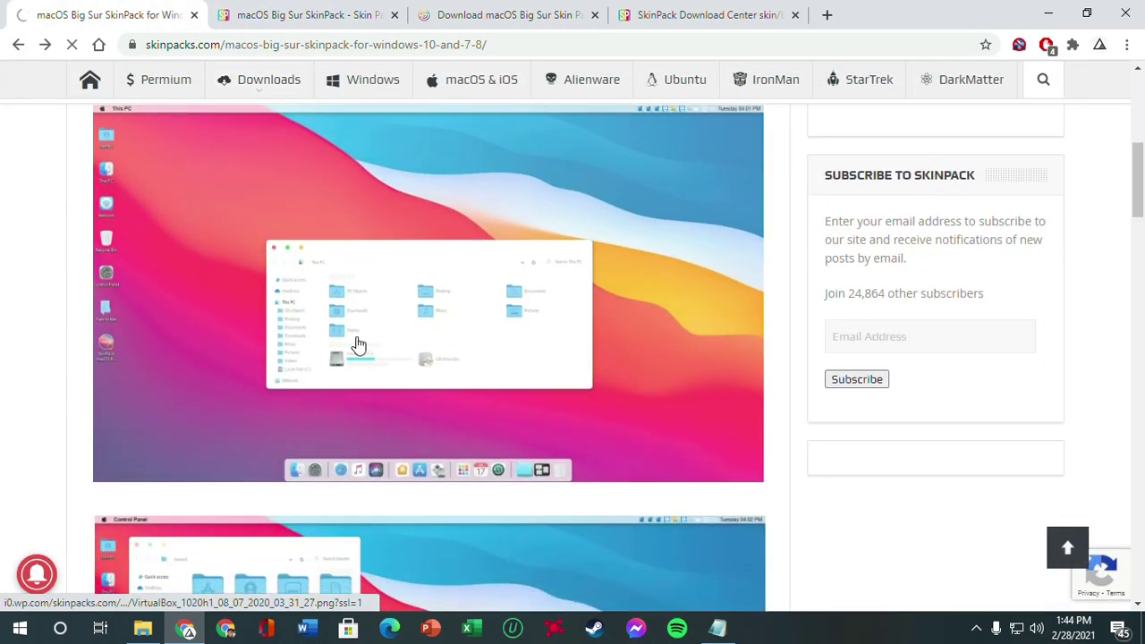
scroll(335, 426, "up", 5)
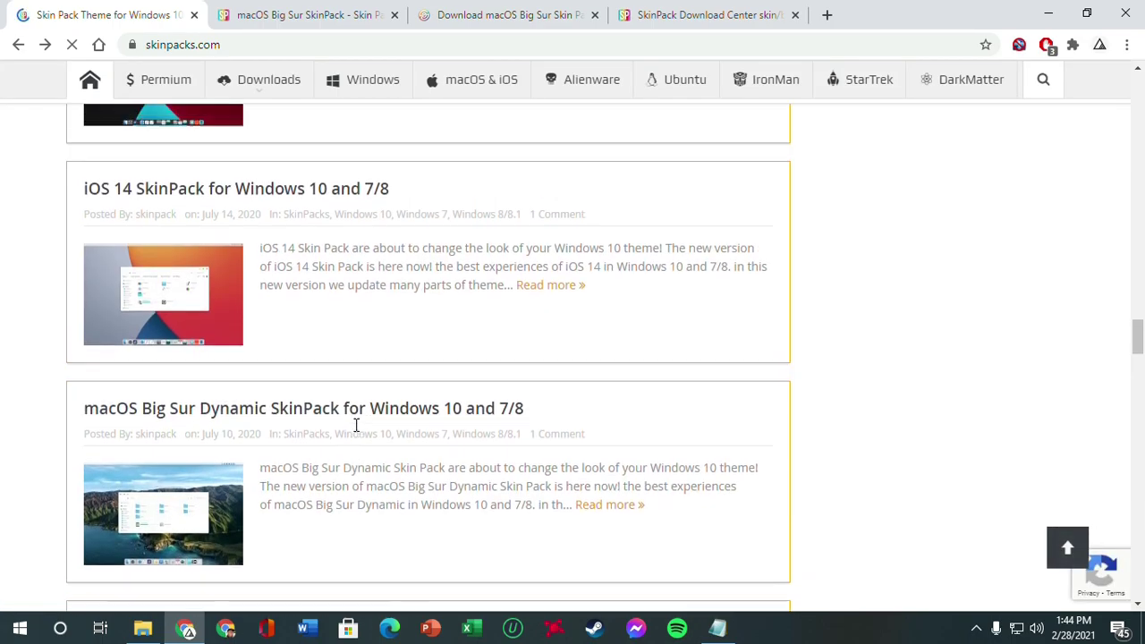
- Find the winOS SkinPack for Windows 10 post in the site's skin pack list and open it in a new tab
scroll(351, 432, "up", 6)
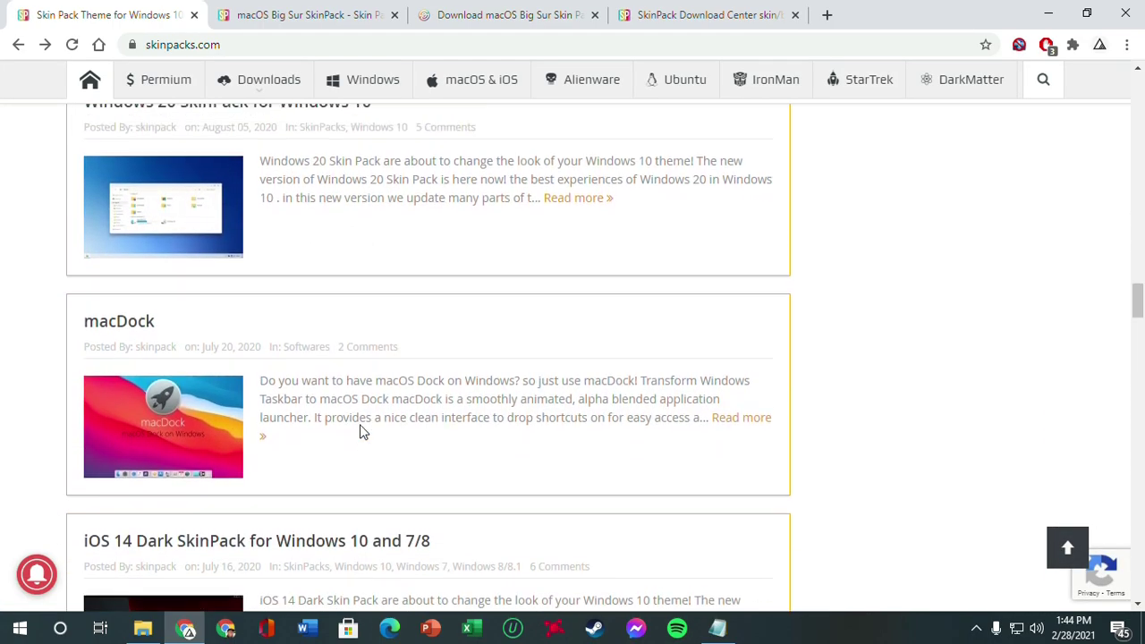
scroll(363, 432, "up", 8)
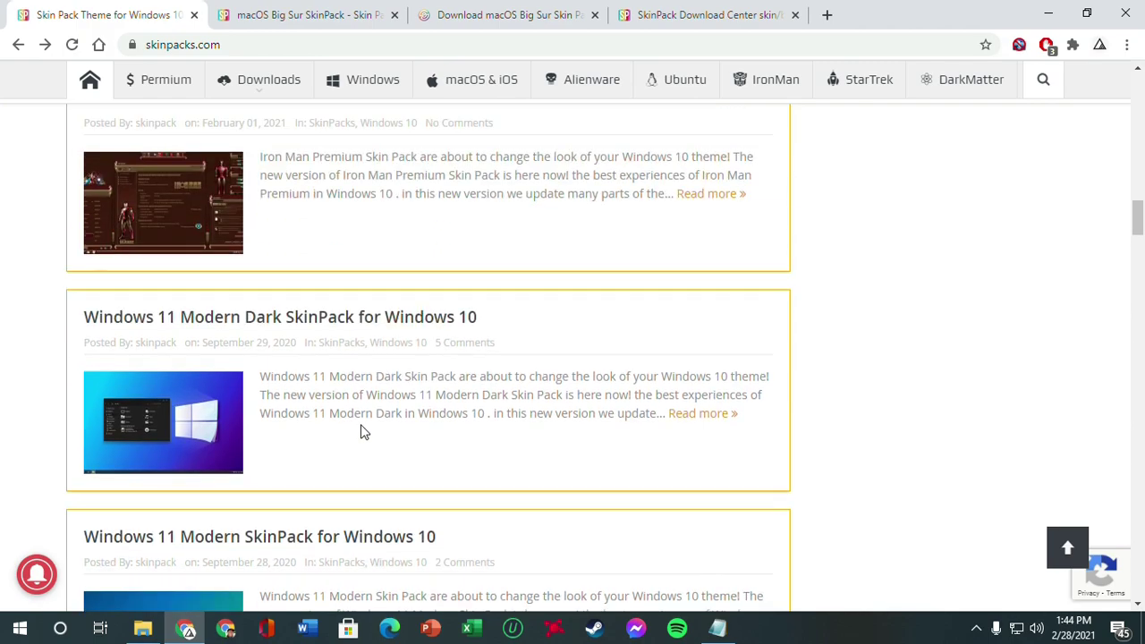
scroll(363, 432, "down", 2)
scroll(268, 474, "up", 3)
scroll(273, 472, "down", 5)
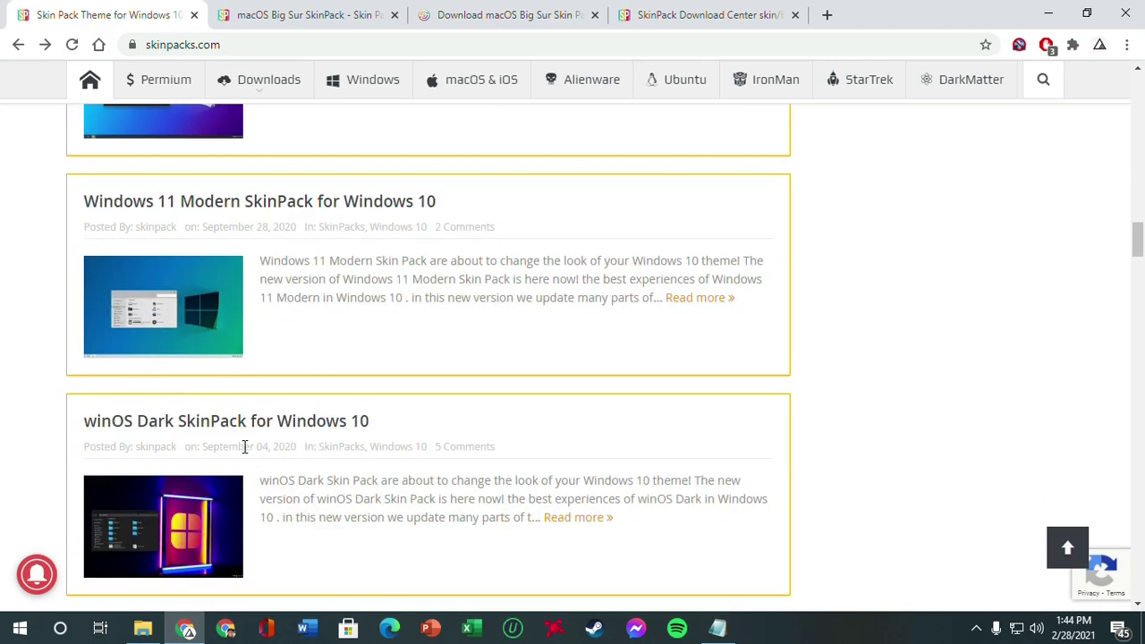
scroll(245, 452, "down", 5)
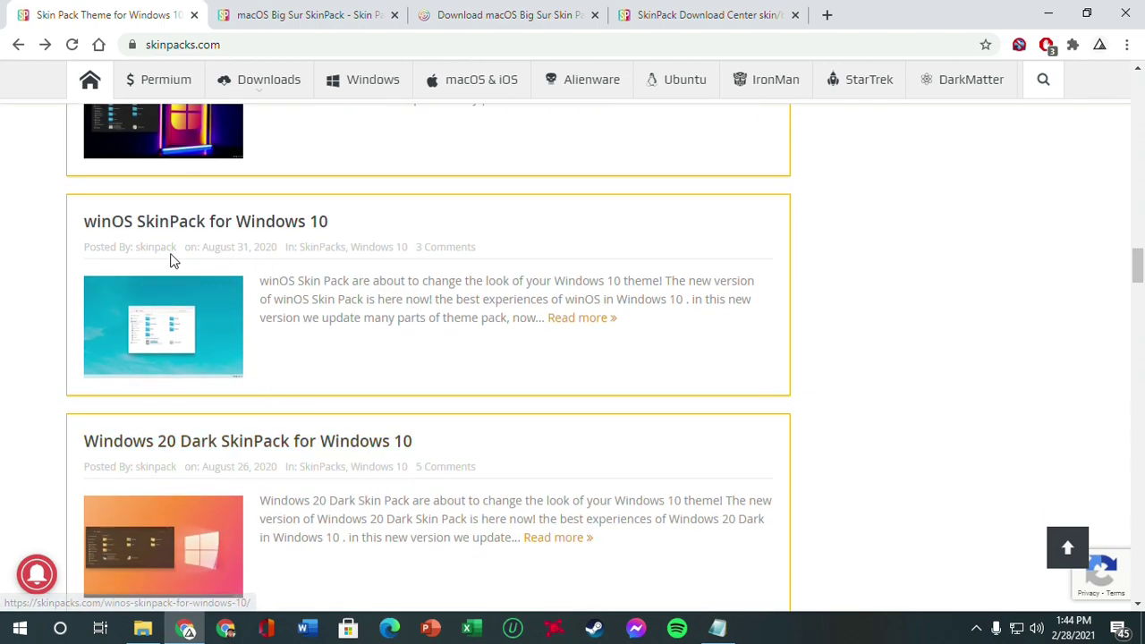
scroll(166, 264, "down", 1)
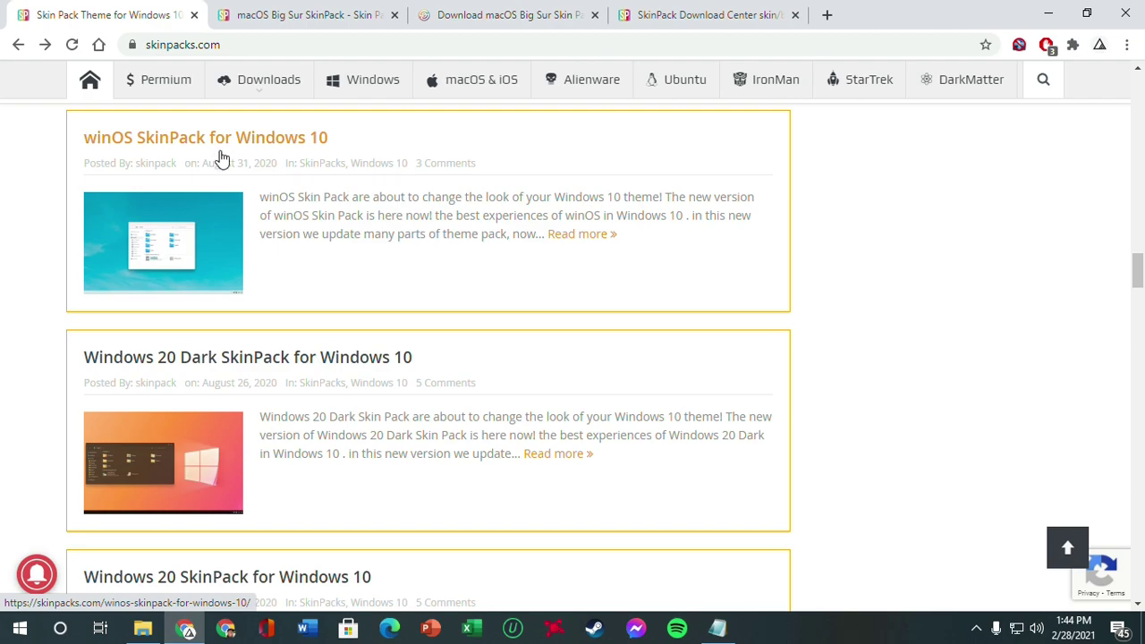
scroll(238, 287, "down", 4)
scroll(304, 349, "up", 6)
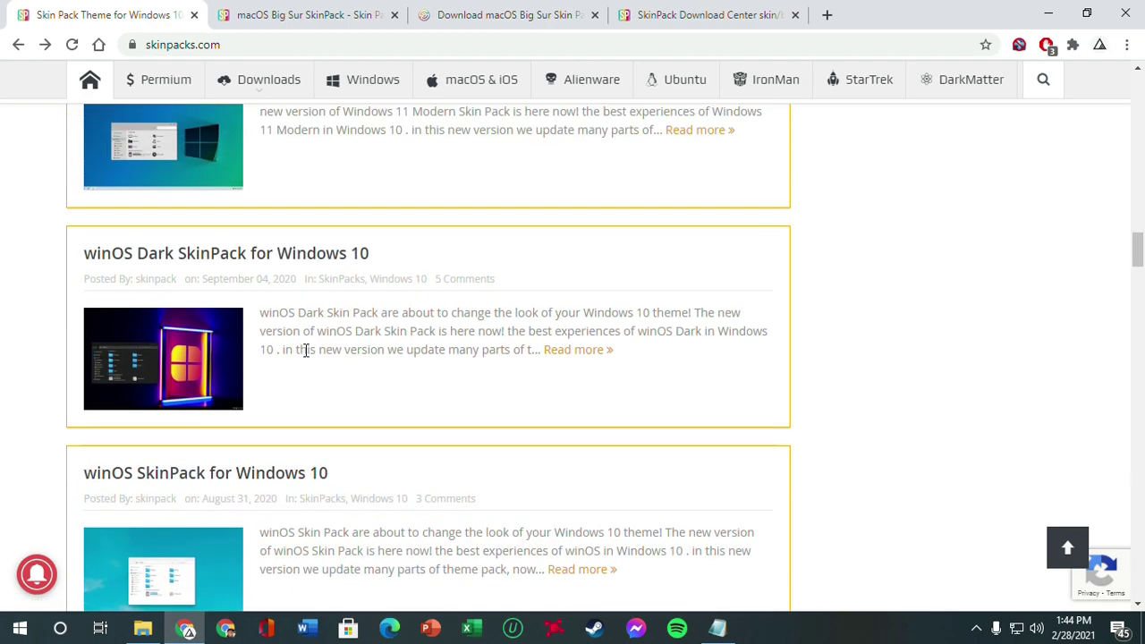
scroll(301, 350, "up", 2)
scroll(302, 358, "down", 4)
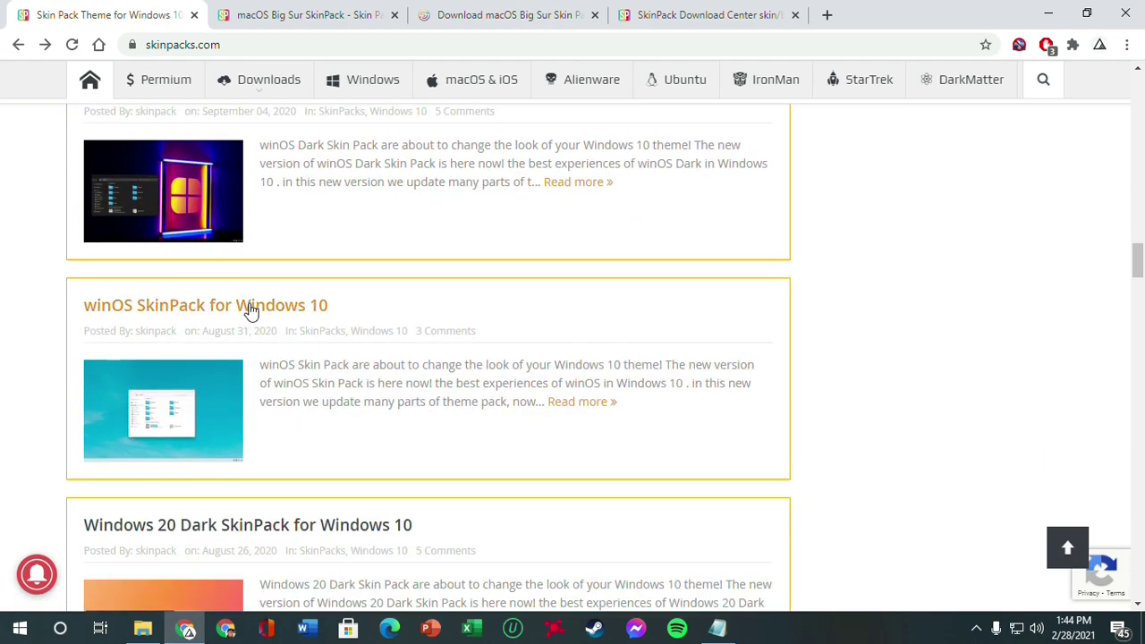
right_click(251, 307)
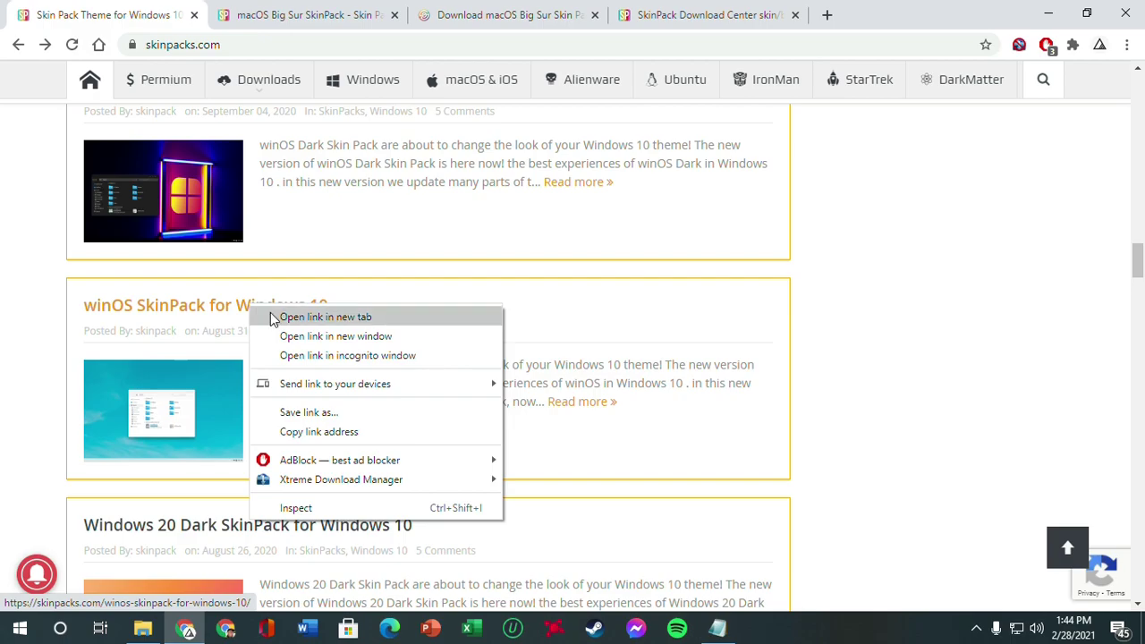
left_click(325, 316)
- Switch to the winOS SkinPack for Windows 10 post and examine its preview images and supported Windows versions
scroll(273, 319, "up", 5)
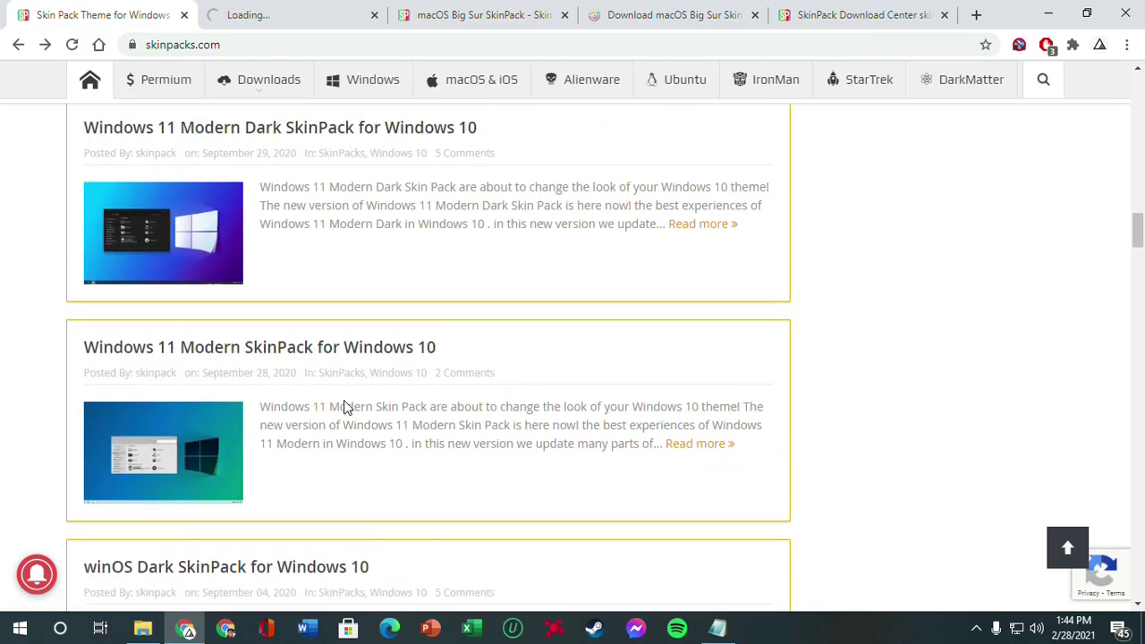
scroll(347, 407, "up", 9)
scroll(348, 409, "down", 15)
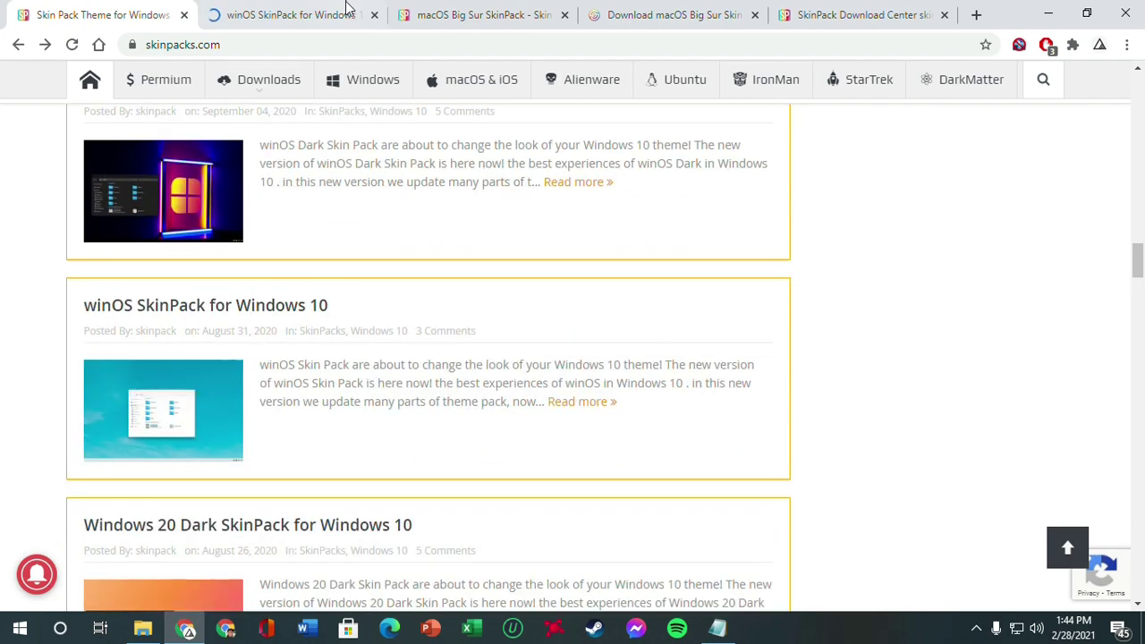
left_click(347, 9)
scroll(245, 370, "down", 5)
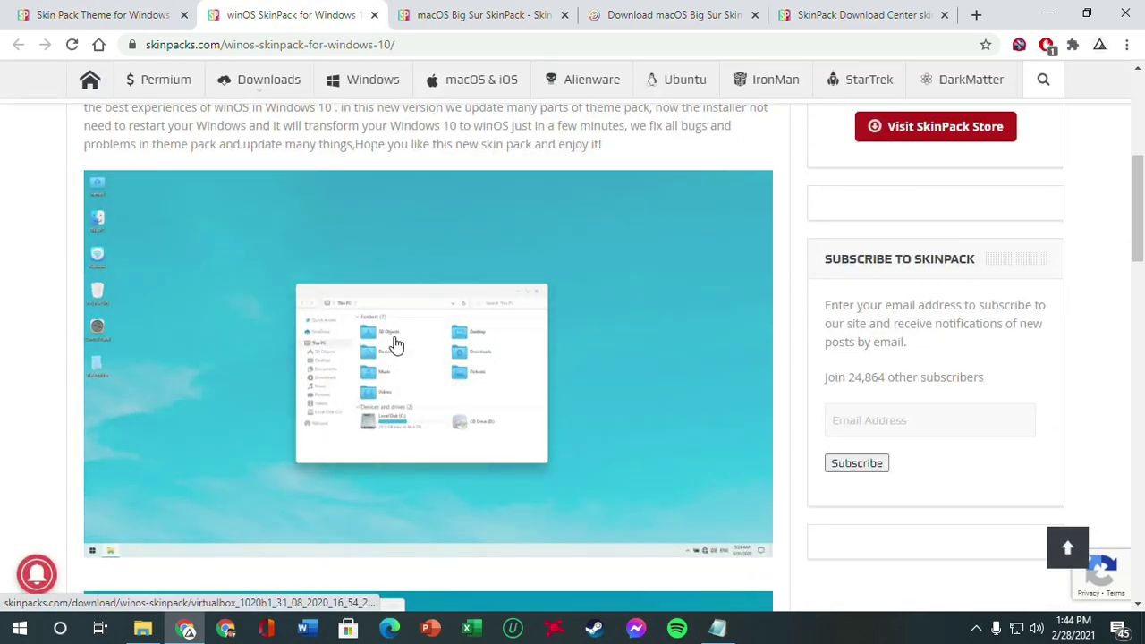
scroll(394, 346, "down", 1)
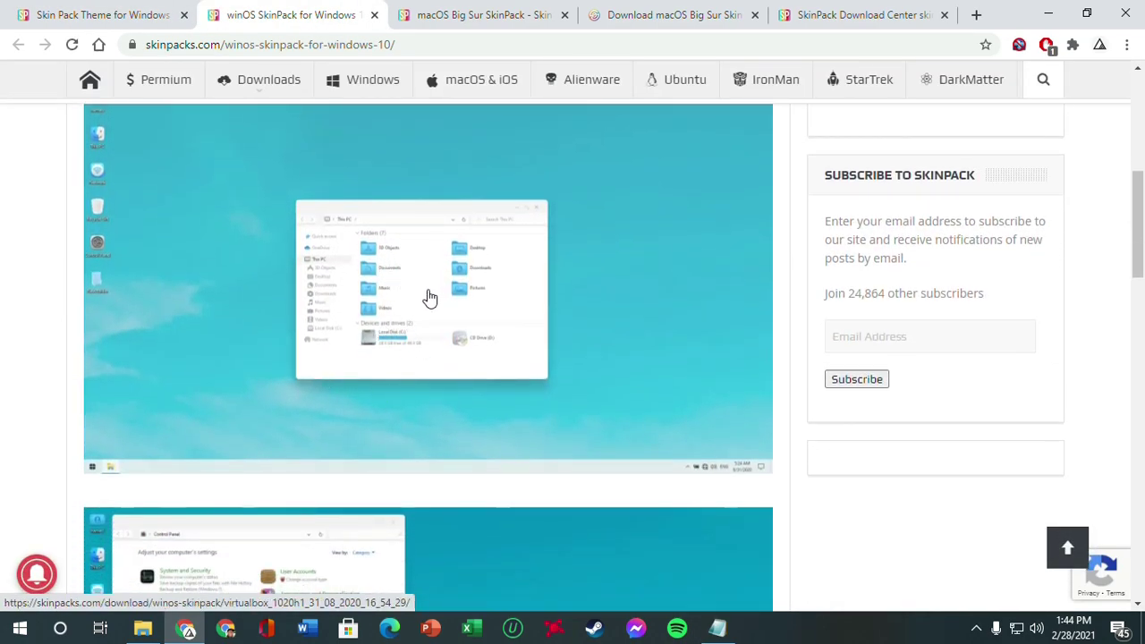
scroll(418, 291, "up", 3)
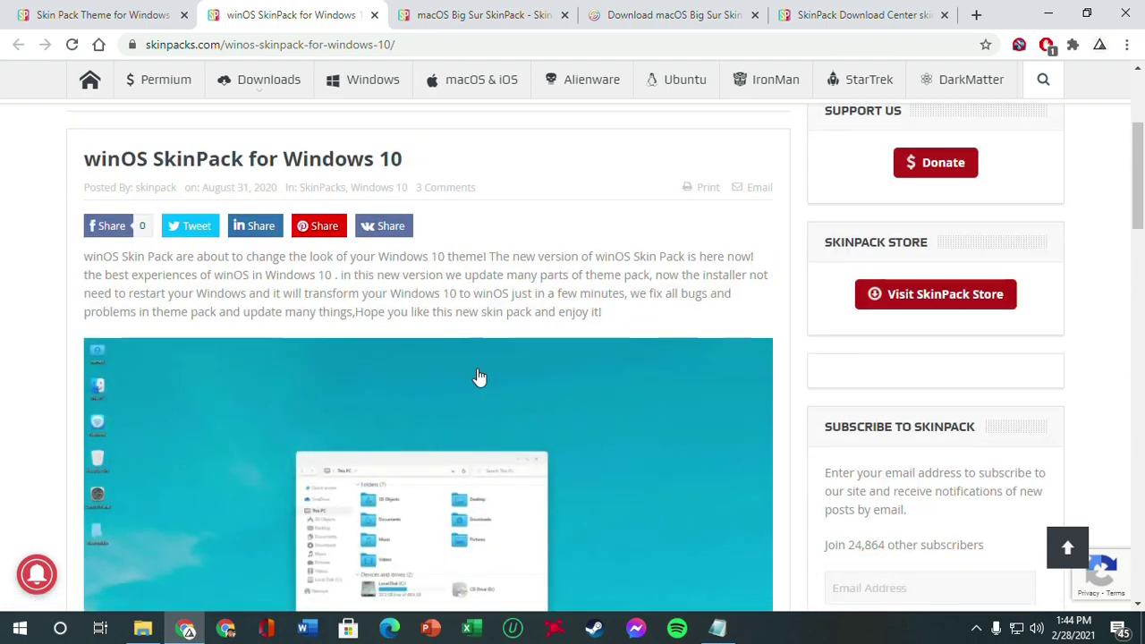
scroll(483, 378, "down", 4)
scroll(490, 358, "down", 4)
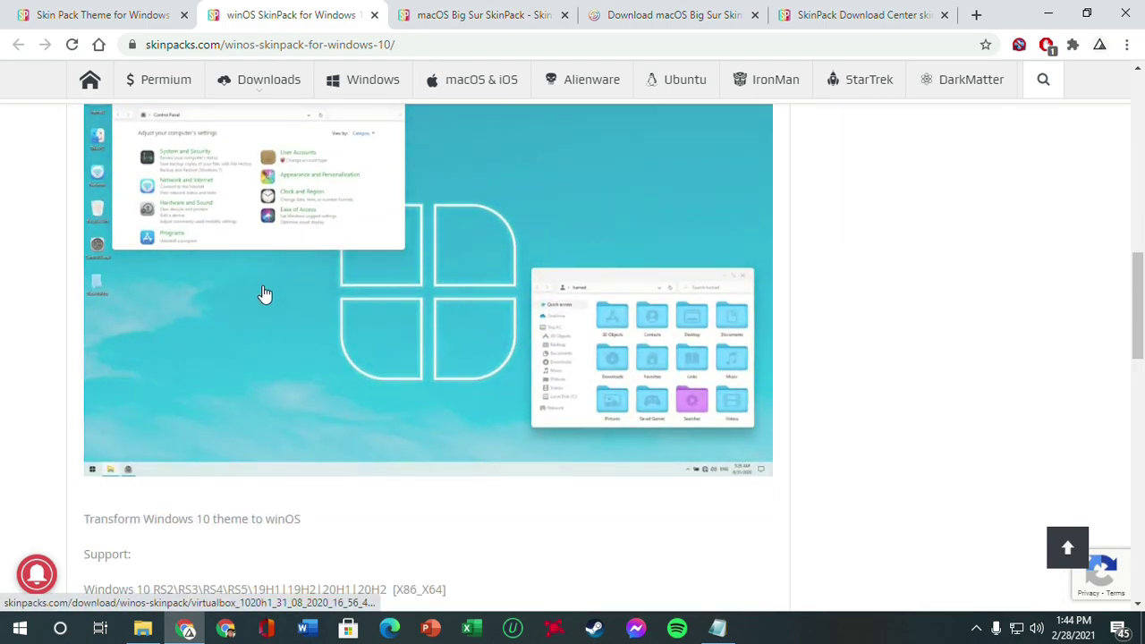
scroll(435, 336, "down", 3)
scroll(453, 314, "up", 4)
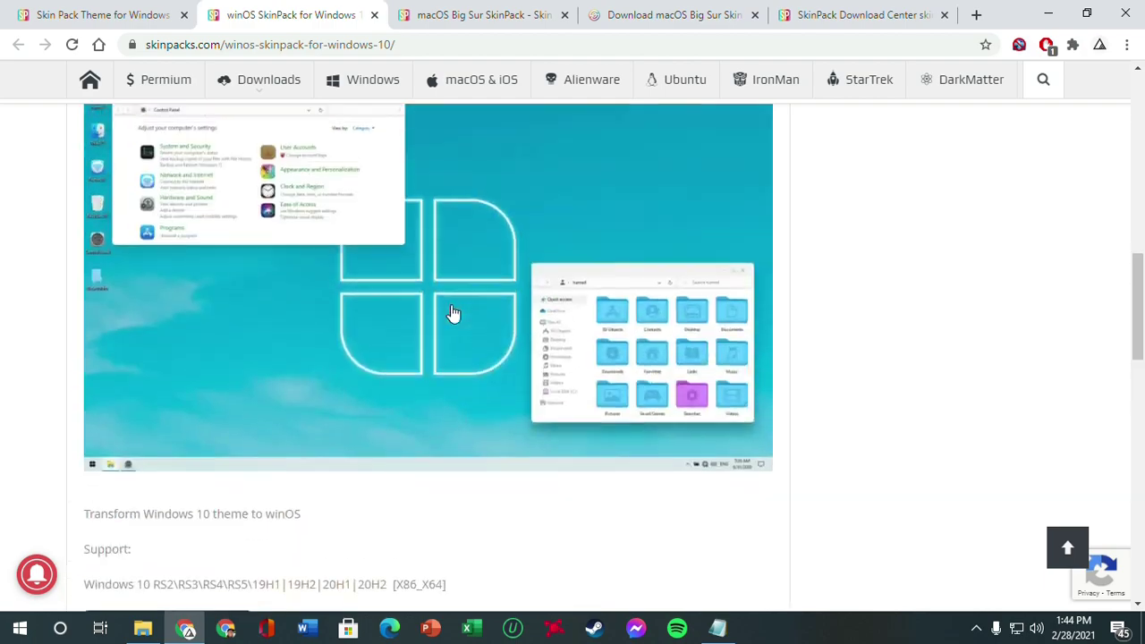
scroll(507, 298, "down", 6)
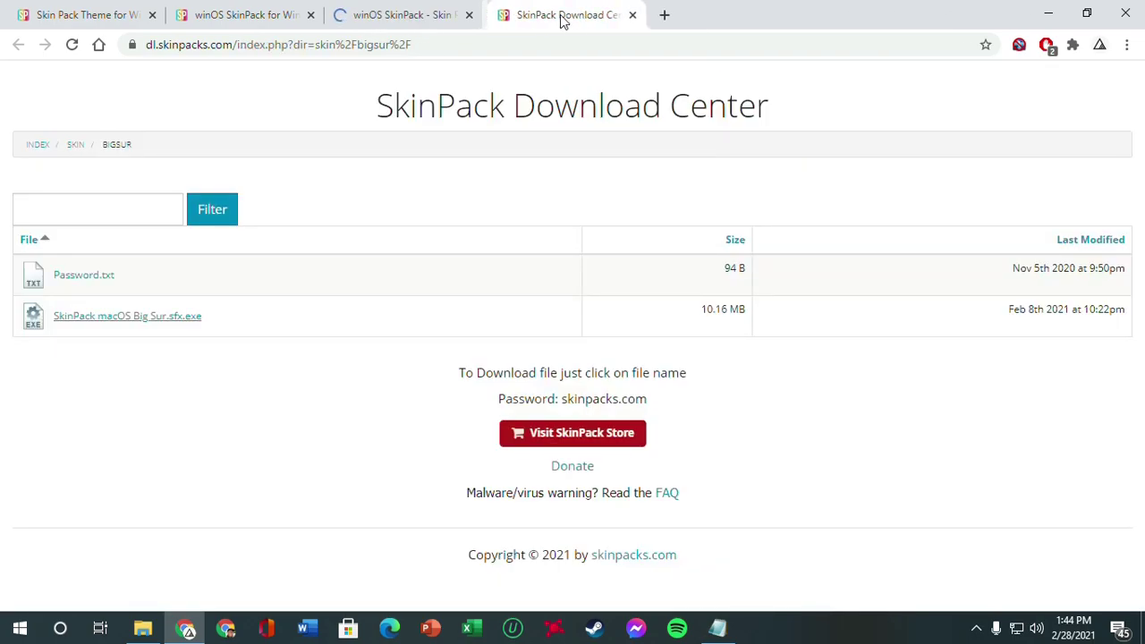
- Switch to the winOS SkinPack download page and look through it for the download options
left_click(429, 7)
scroll(319, 314, "down", 10)
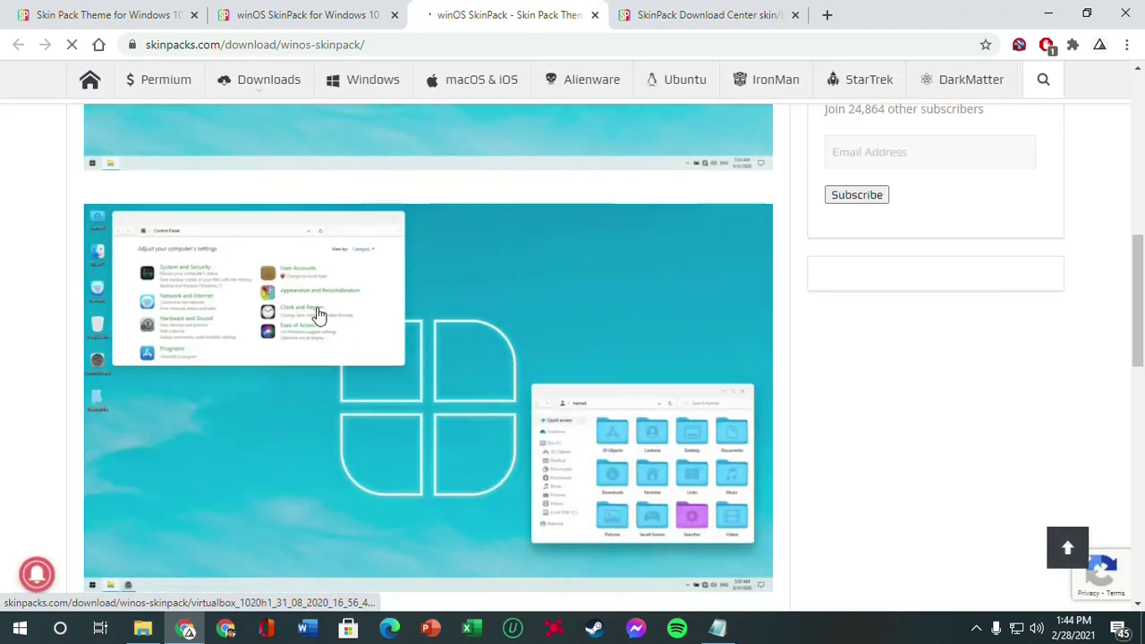
scroll(320, 314, "down", 2)
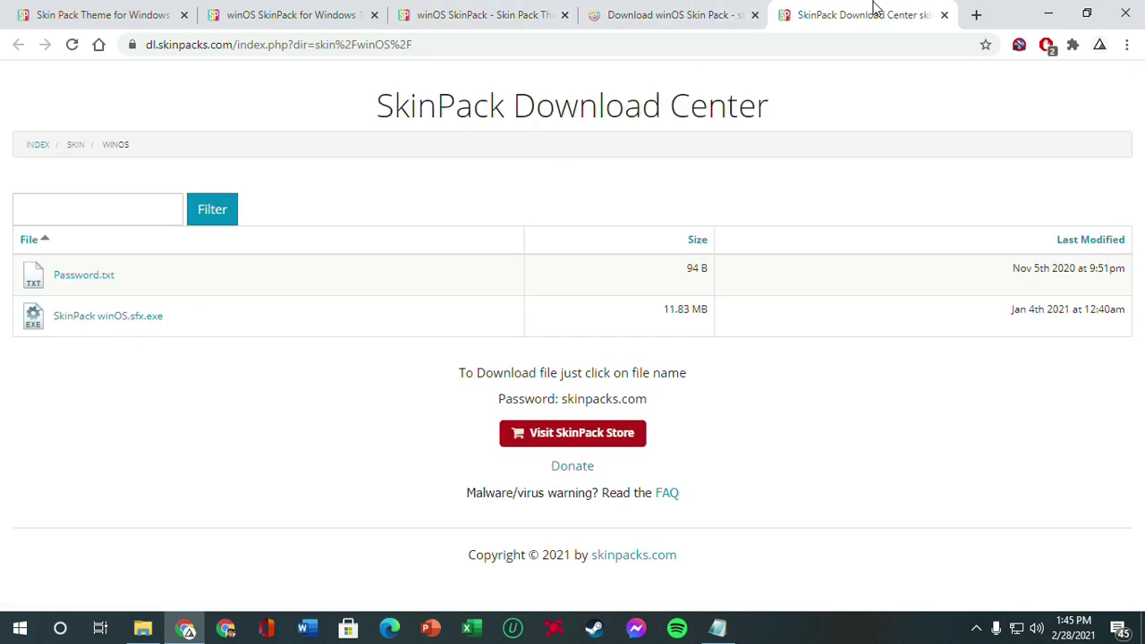
- Minimize Chrome and check the SkinPack winOS.sfx.exe file in the Apps folder
left_click(1048, 13)
left_click(154, 558)
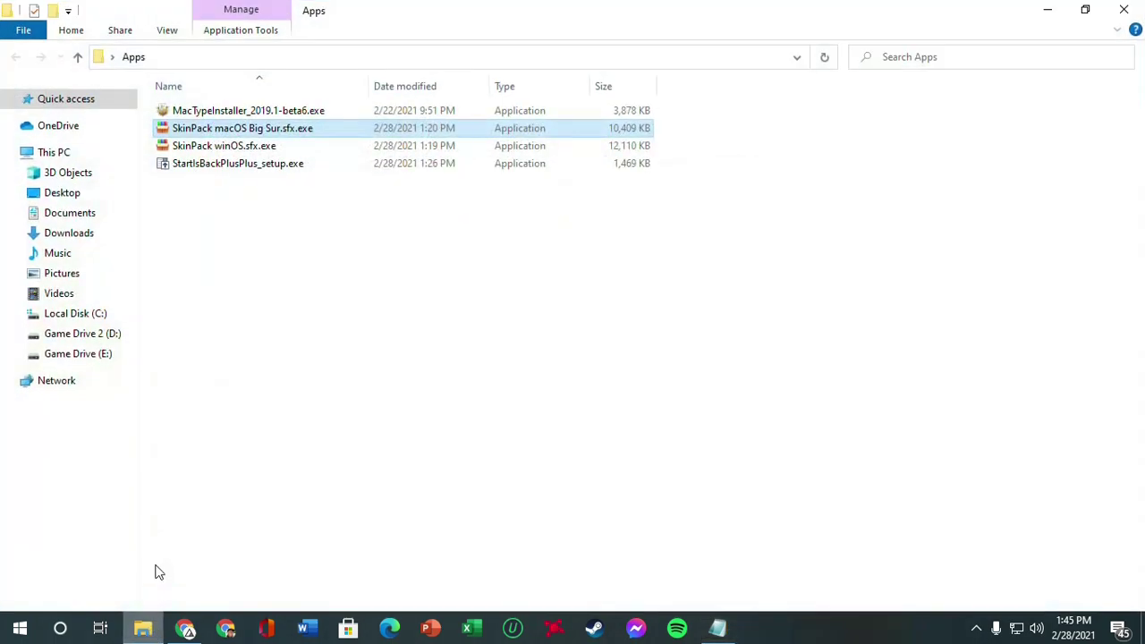
left_click(212, 148)
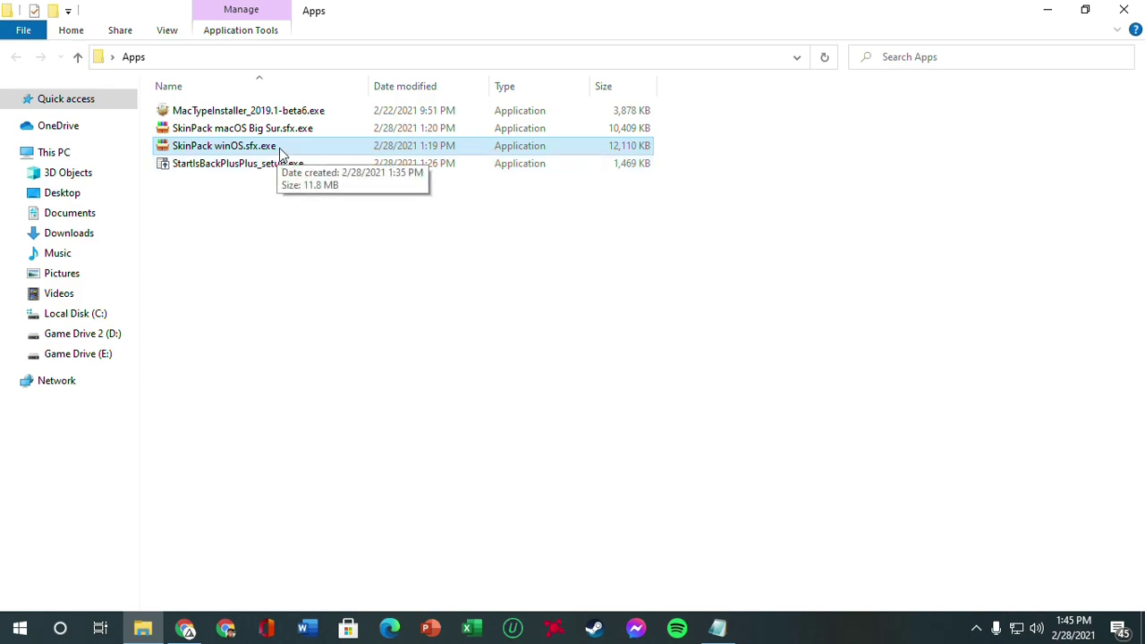
left_click(688, 146)
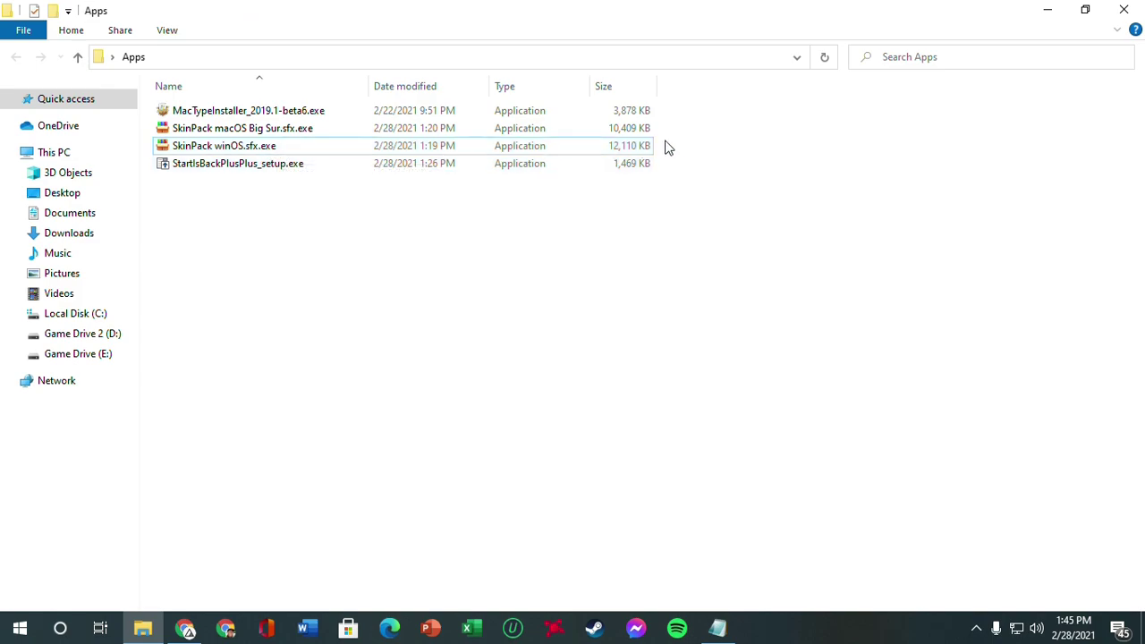
left_click_drag(665, 149, 558, 134)
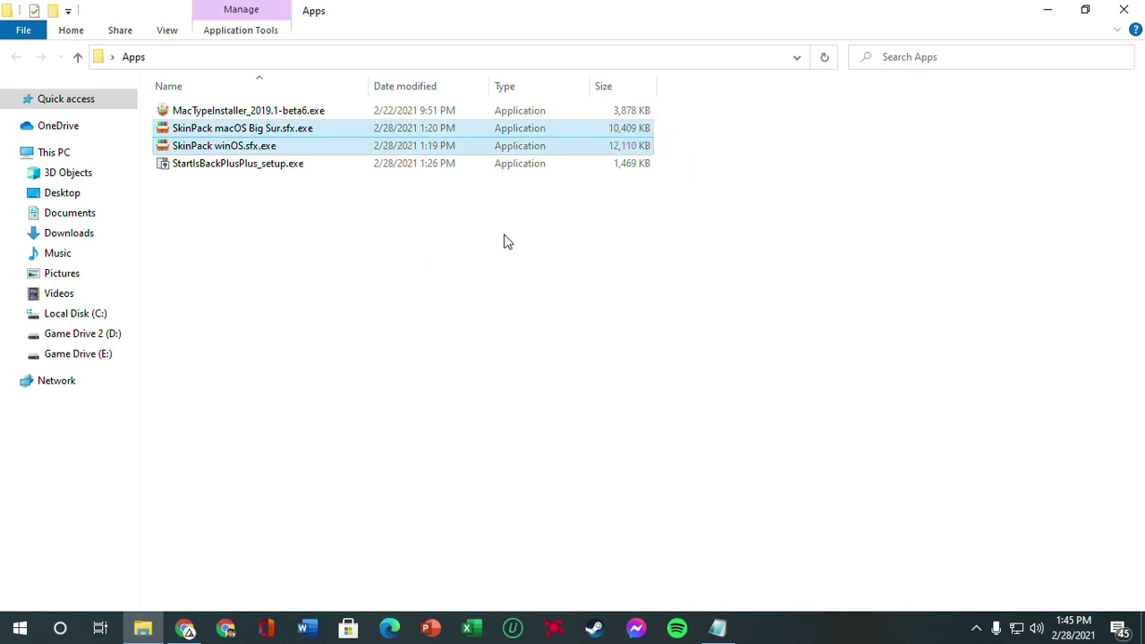
left_click(691, 162)
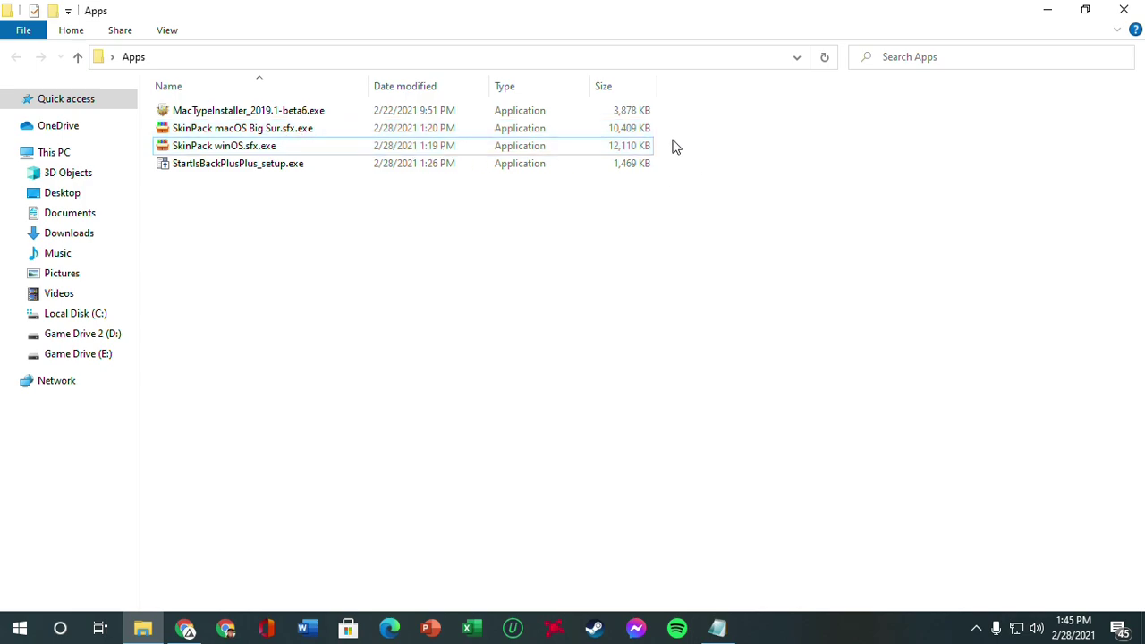
left_click(632, 149)
left_click(580, 133)
left_click(561, 144)
left_click(564, 134)
left_click(575, 148)
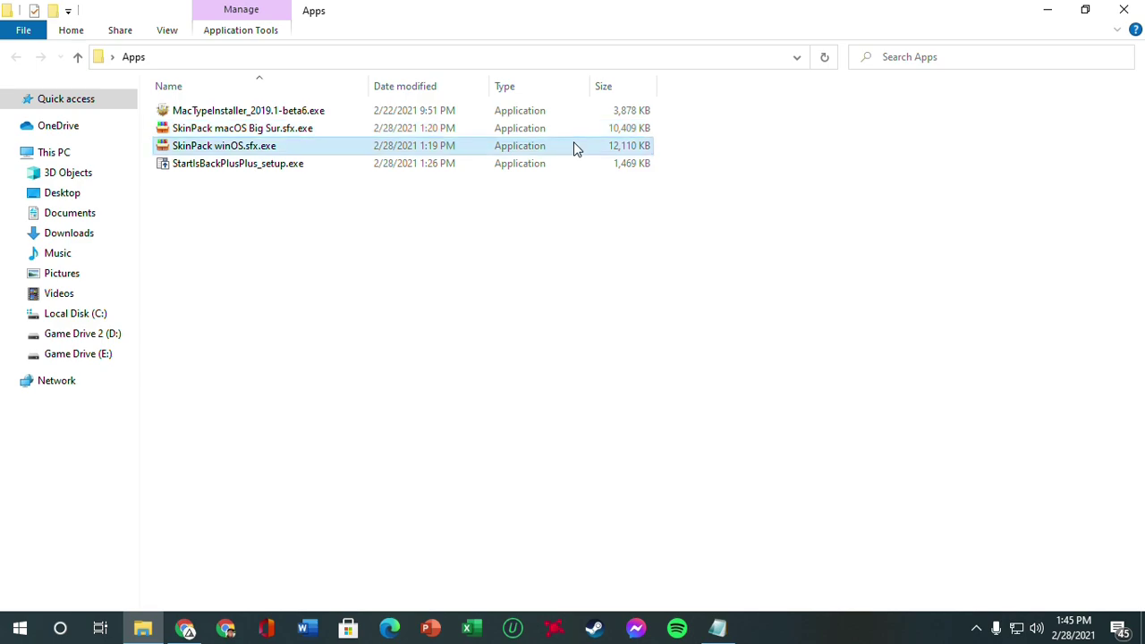
left_click(373, 131)
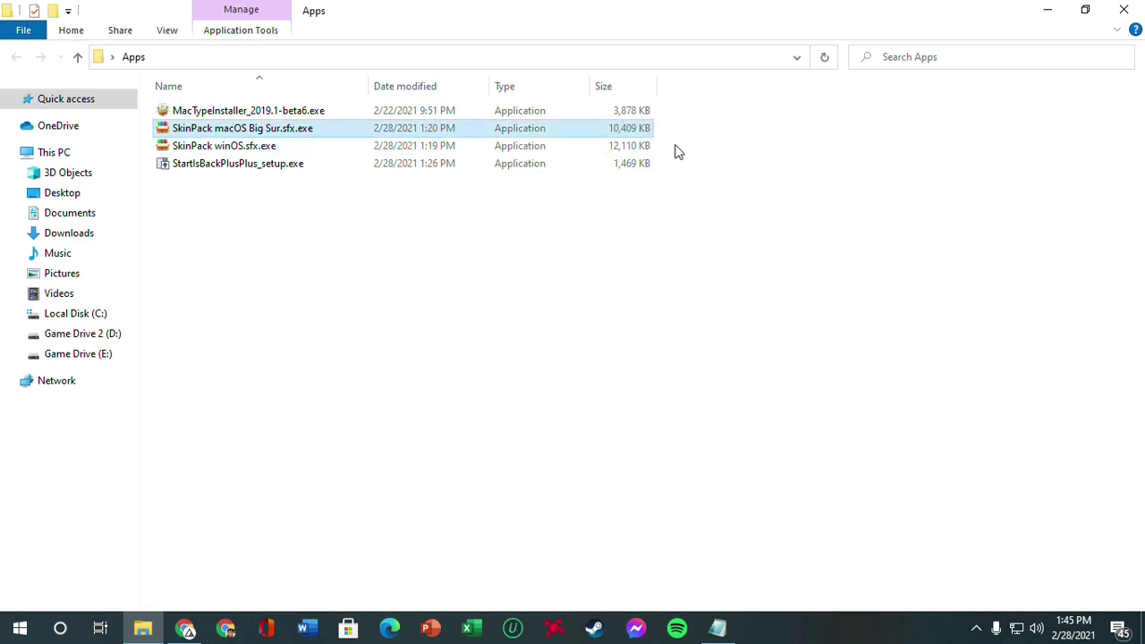
left_click_drag(678, 152, 591, 137)
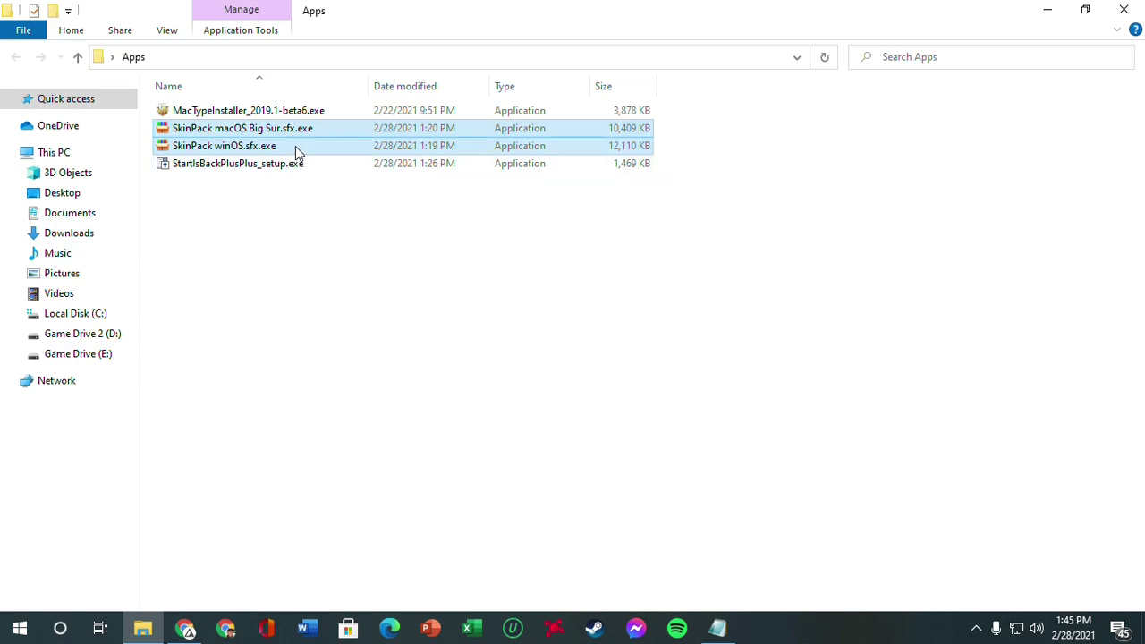
left_click(317, 259)
- Open the Bitdefender Antivirus Free Edition window
left_click(975, 629)
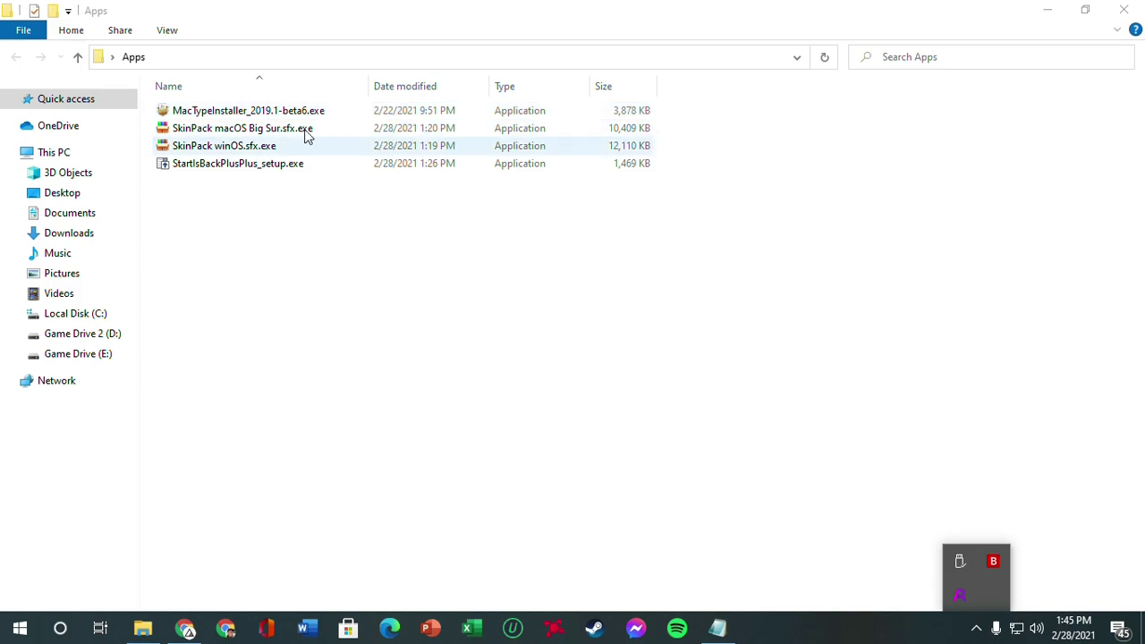
right_click(997, 560)
left_click(991, 556)
right_click(992, 556)
left_click(1025, 569)
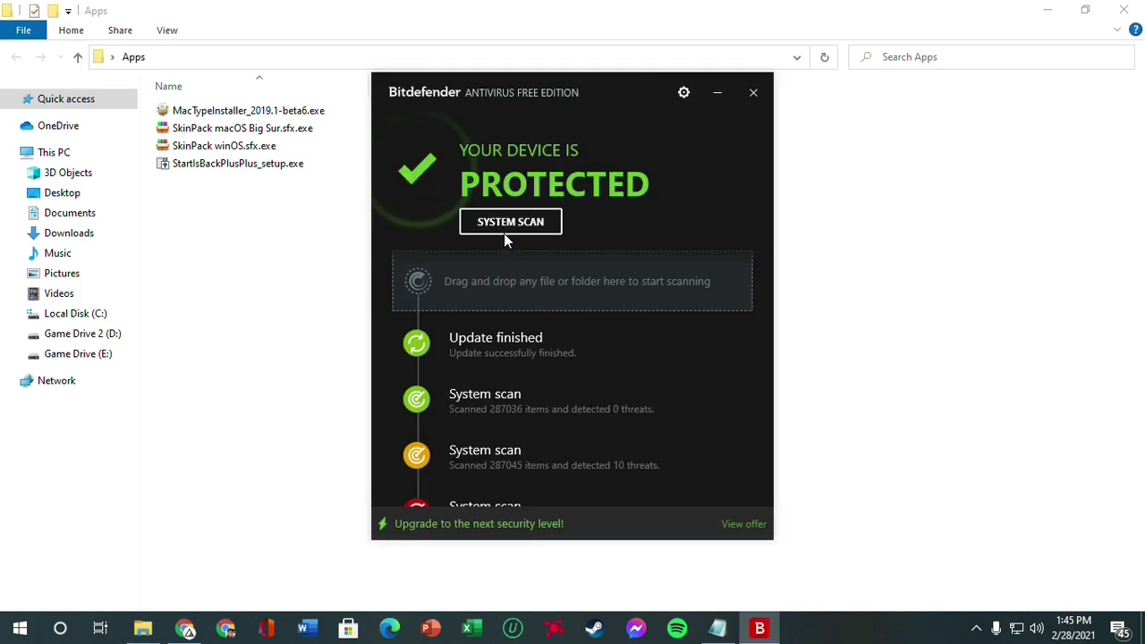
- Turn off the Protection Shield in Bitdefender's protection settings
left_click(683, 93)
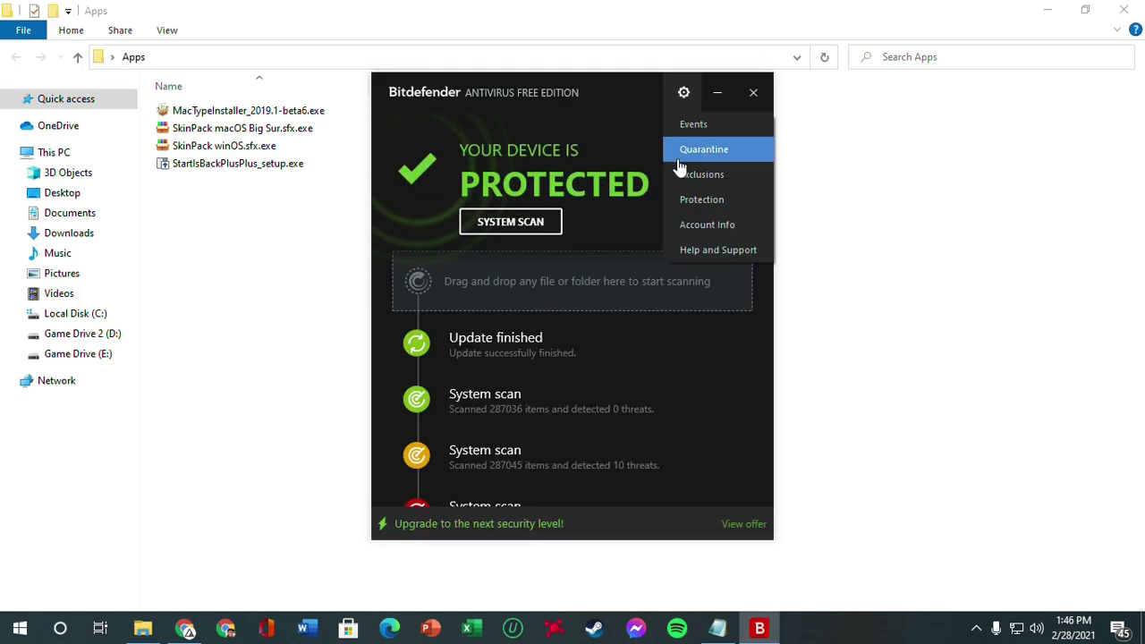
left_click(706, 200)
left_click(827, 204)
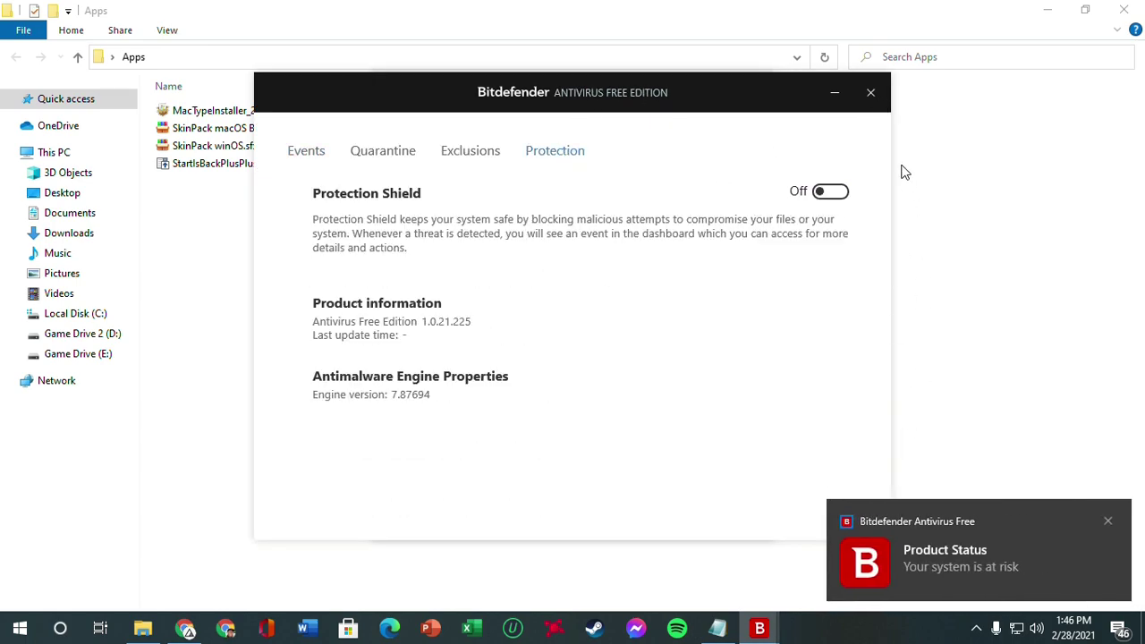
- Close the Bitdefender window and dismiss its Product Status notification
left_click(871, 92)
left_click(749, 93)
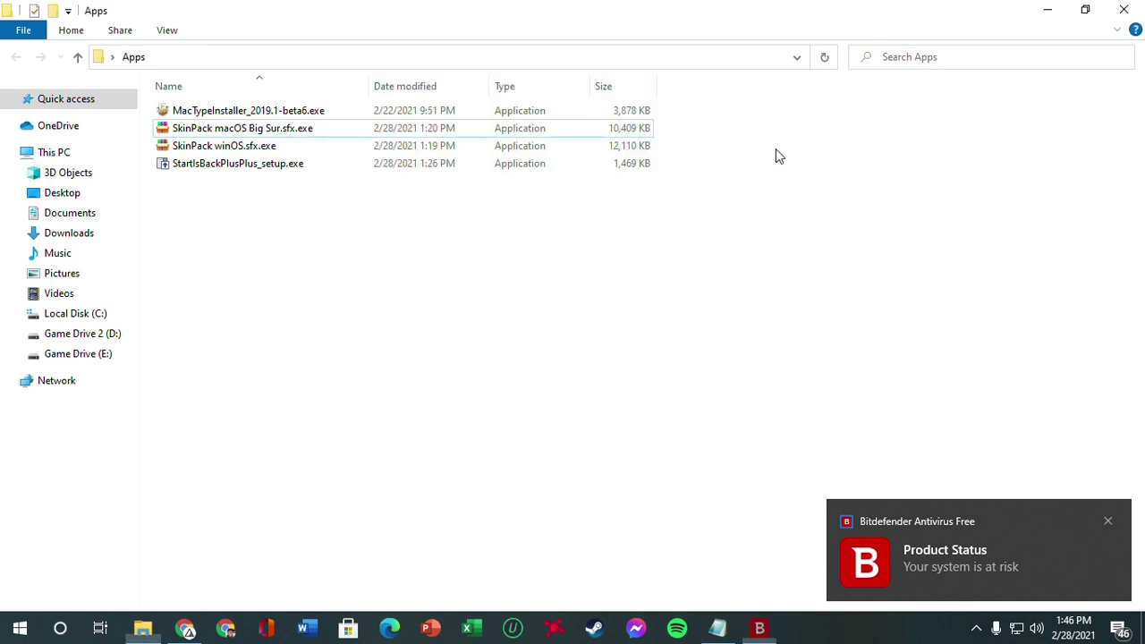
left_click(977, 633)
left_click(983, 627)
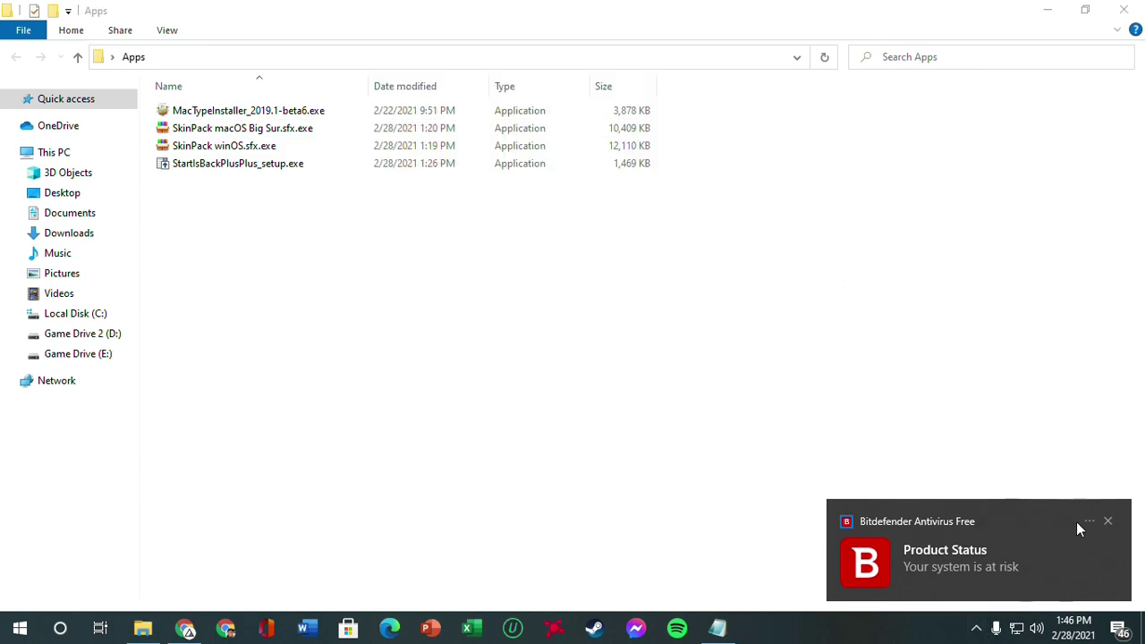
left_click(1108, 521)
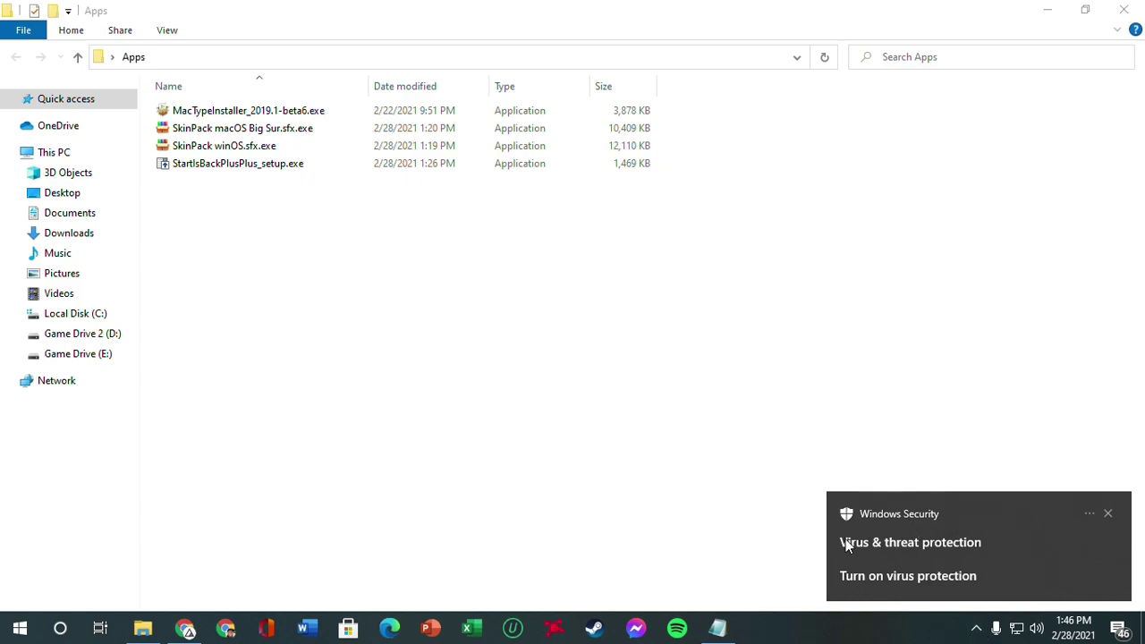
- Open SkinPack winOS.sfx.exe from the Apps folder and allow it to run anyway past the SmartScreen block
left_click(280, 134)
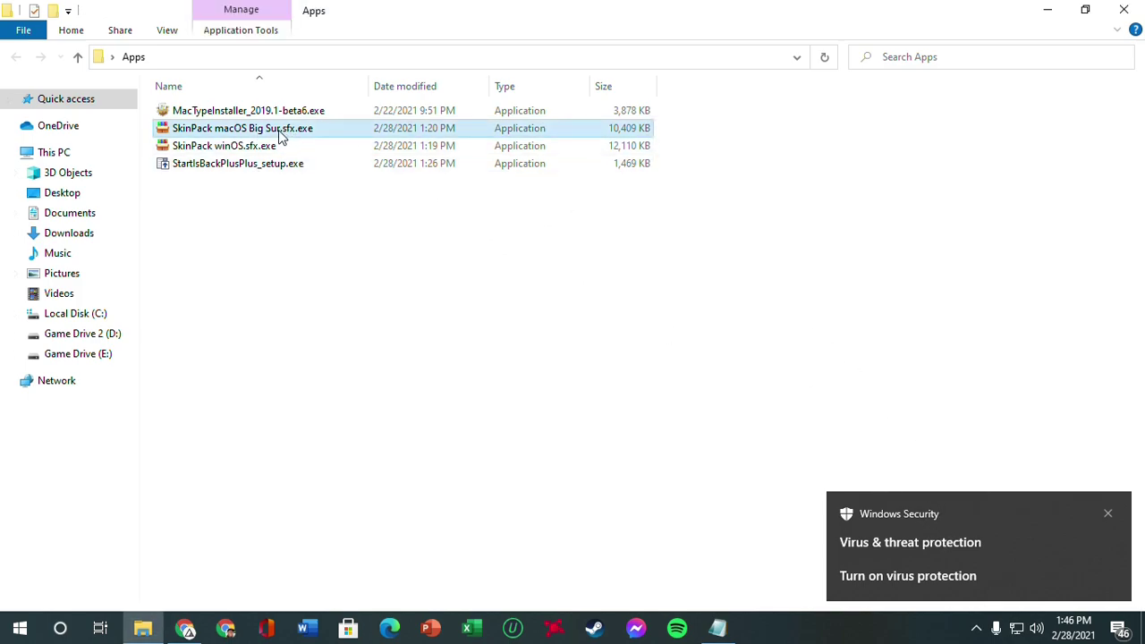
left_click(259, 147)
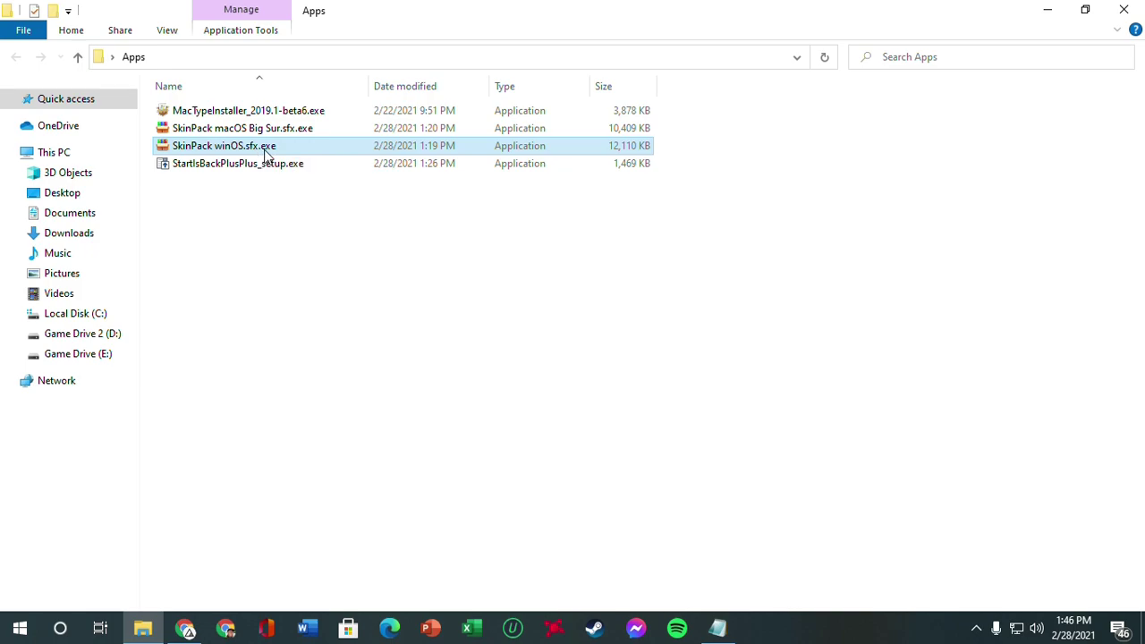
right_click(264, 152)
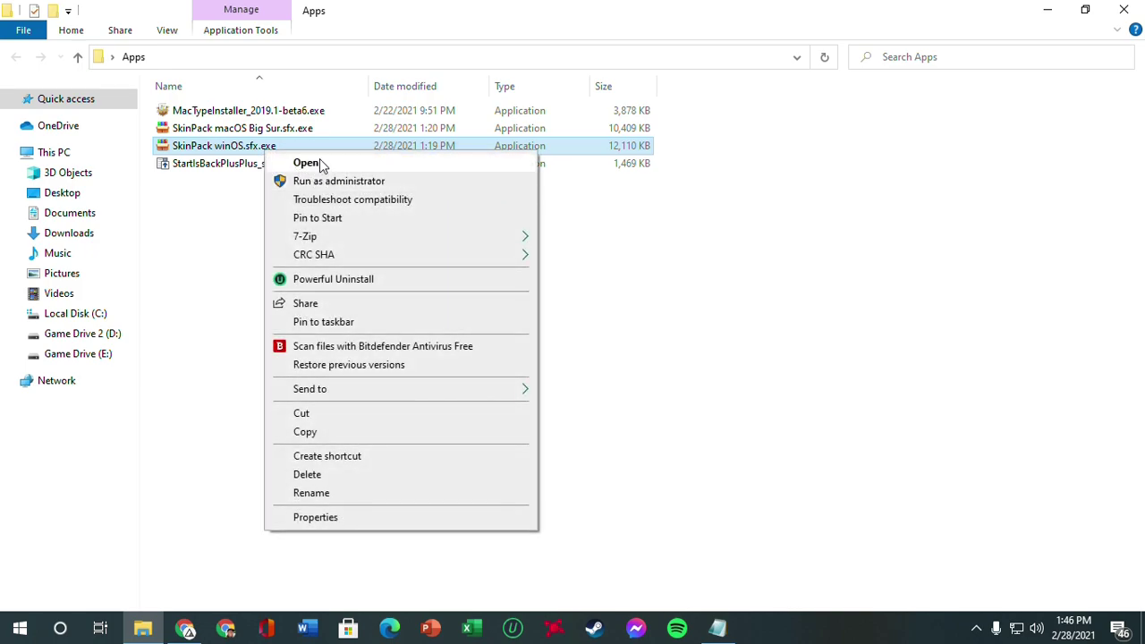
left_click(321, 165)
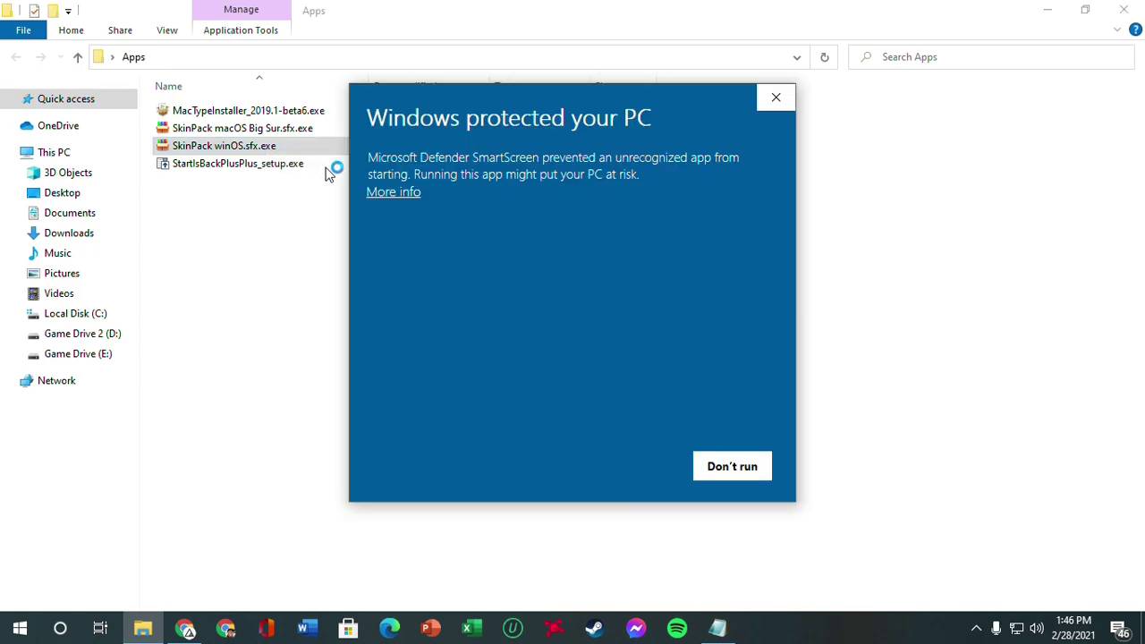
left_click_drag(550, 109, 517, 98)
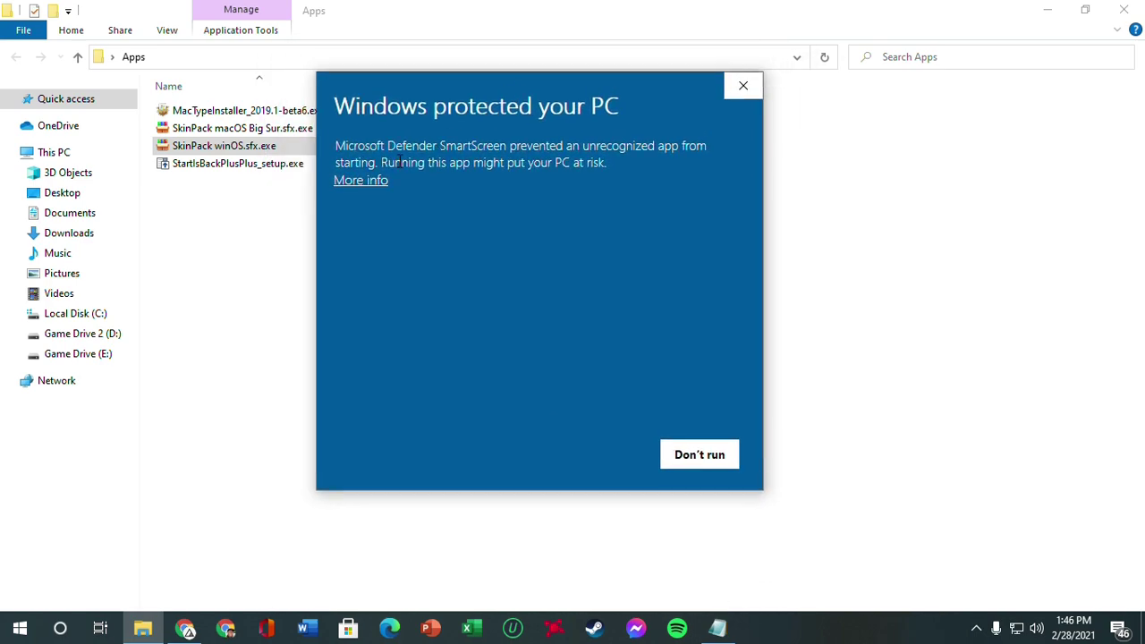
left_click(362, 180)
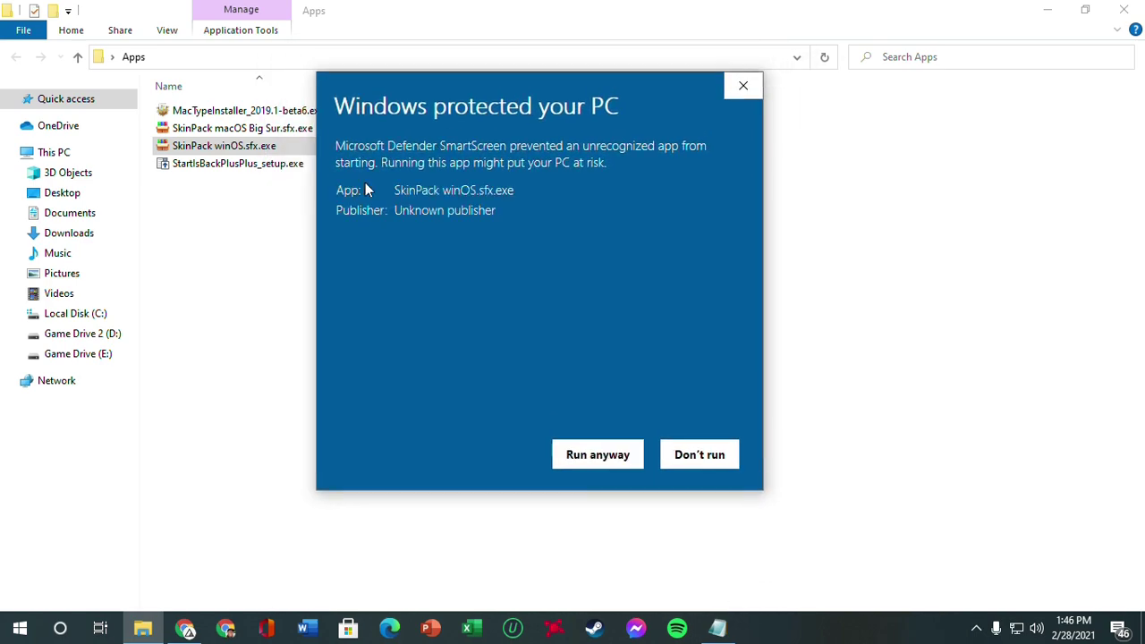
left_click(600, 458)
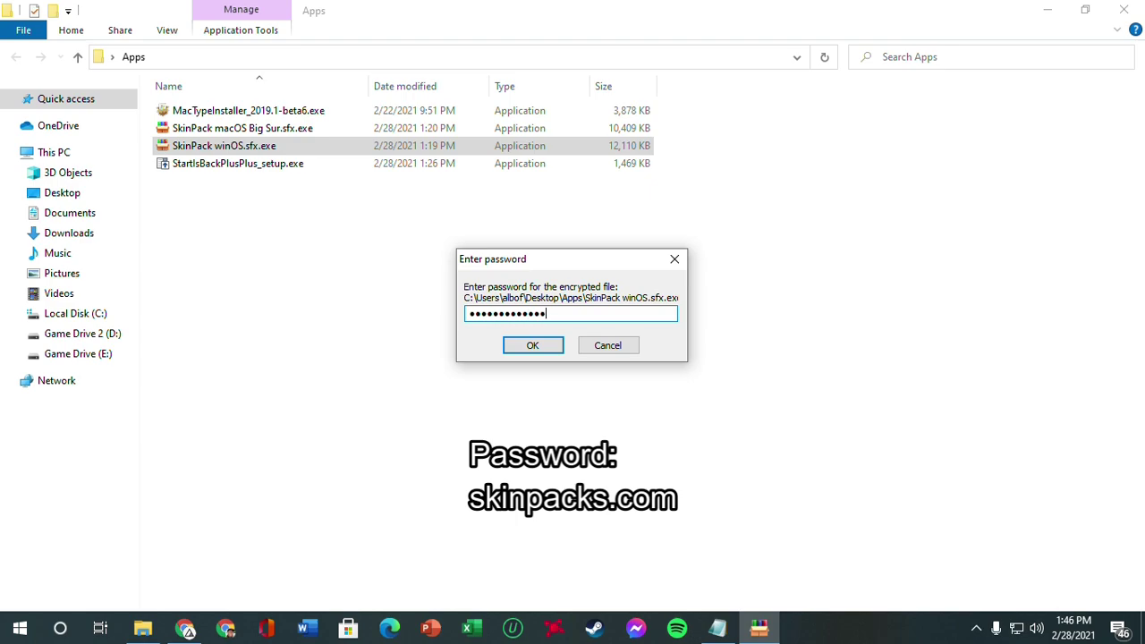
- Submit the archive password and extract SkinPack winOS into the Apps folder on the desktop
left_click(523, 347)
left_click_drag(548, 159, 609, 136)
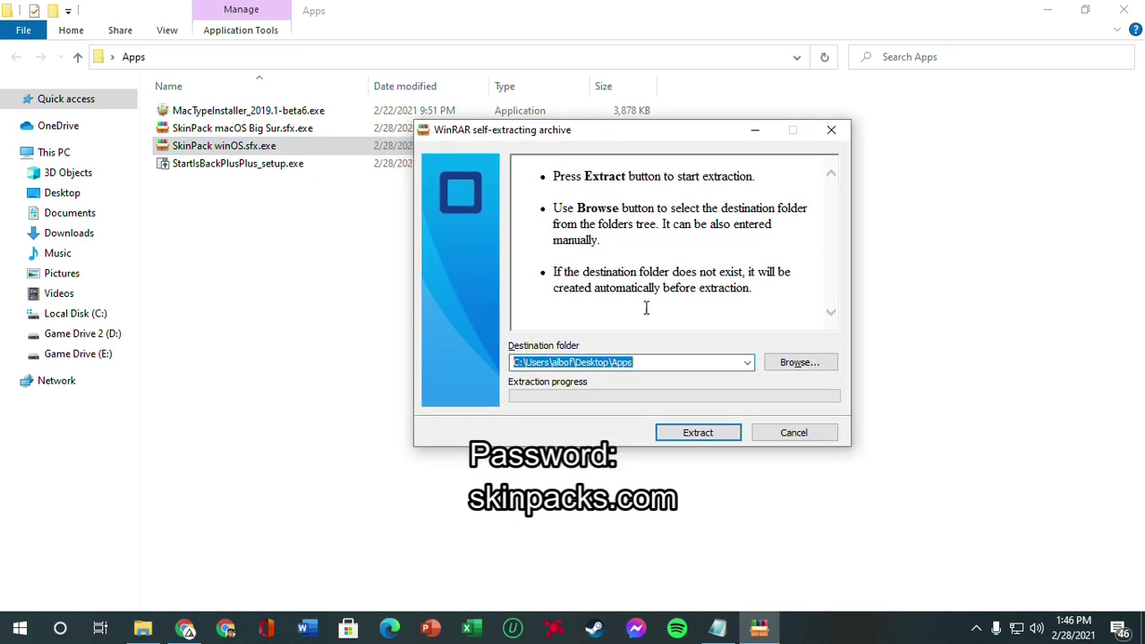
left_click(696, 433)
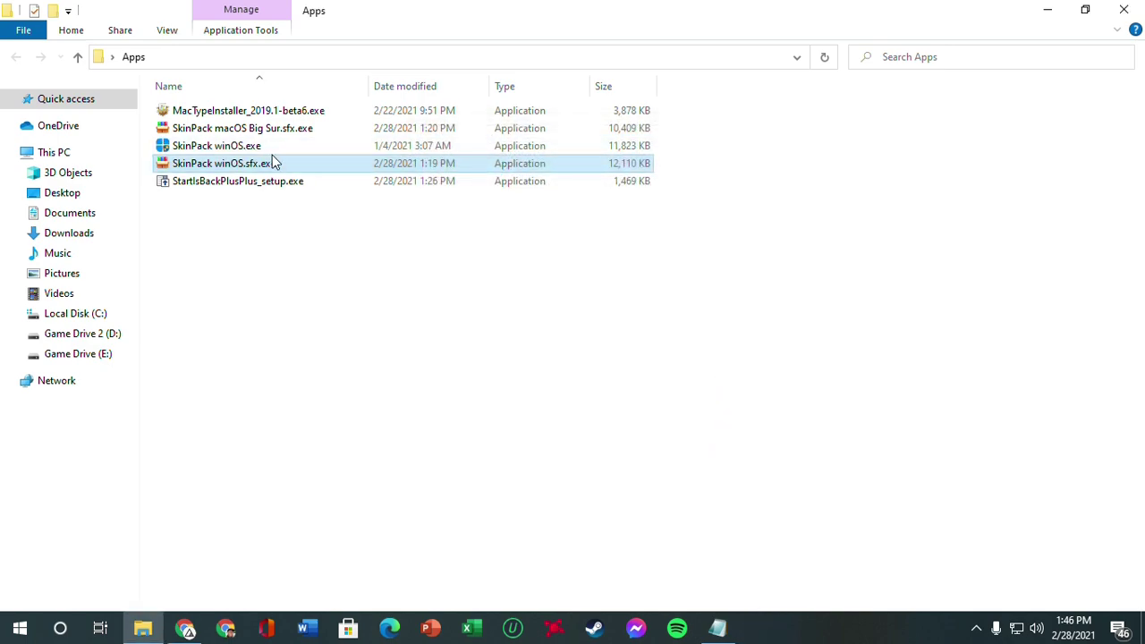
- Launch the extracted SkinPack winOS.exe, grant it permission to make changes, and minimize the Apps folder window
left_click(223, 150)
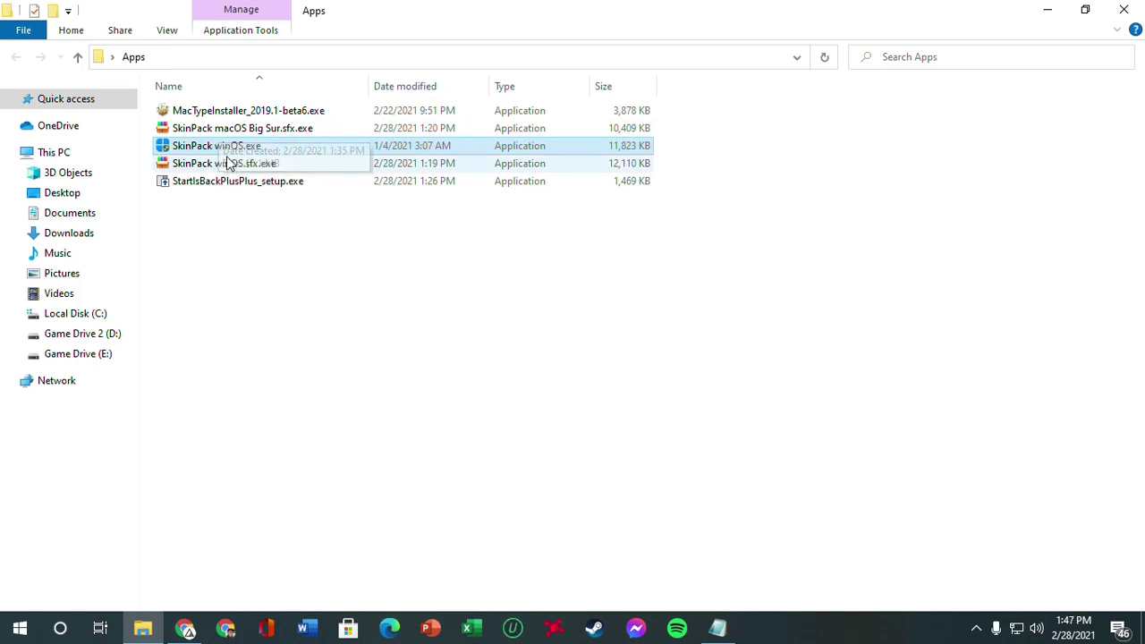
right_click(225, 150)
left_click(246, 161)
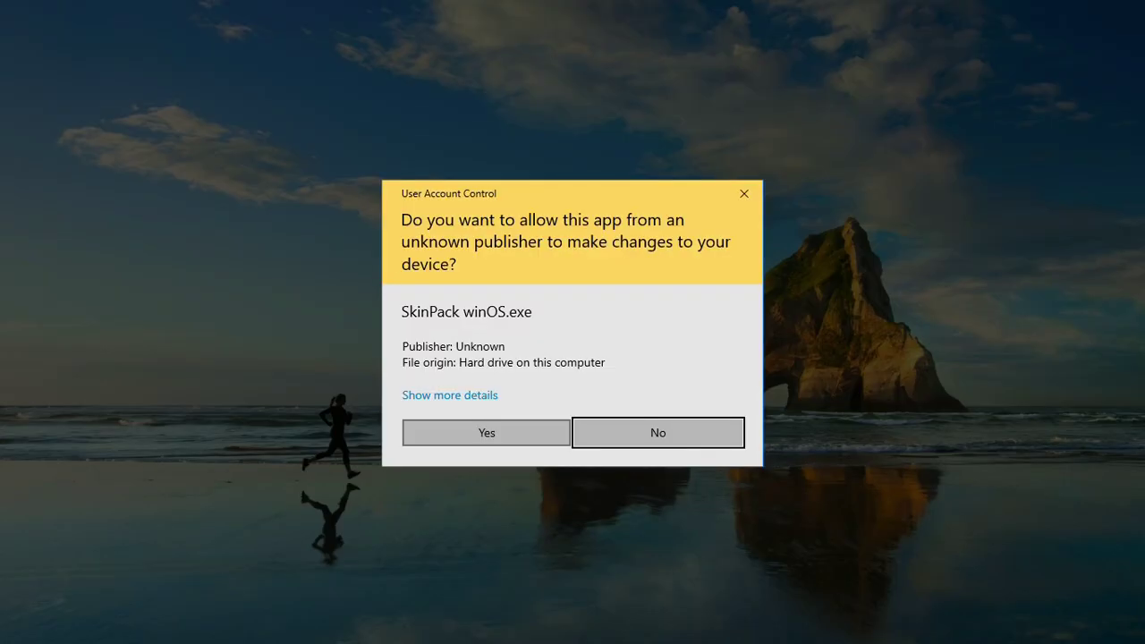
left_click(514, 437)
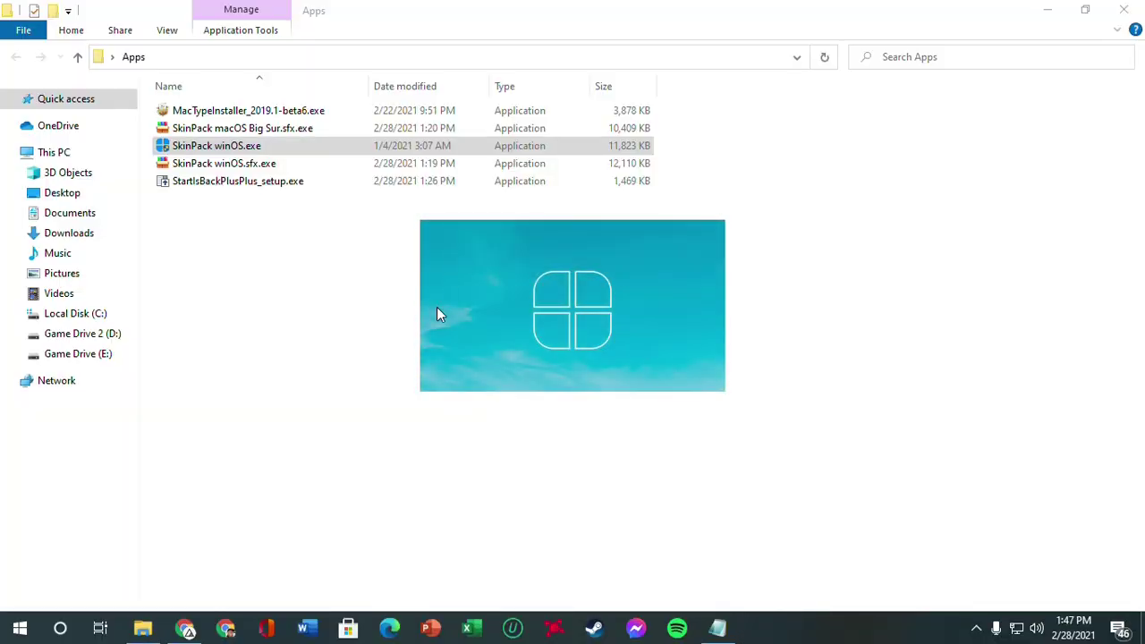
left_click(1048, 9)
left_click(953, 92)
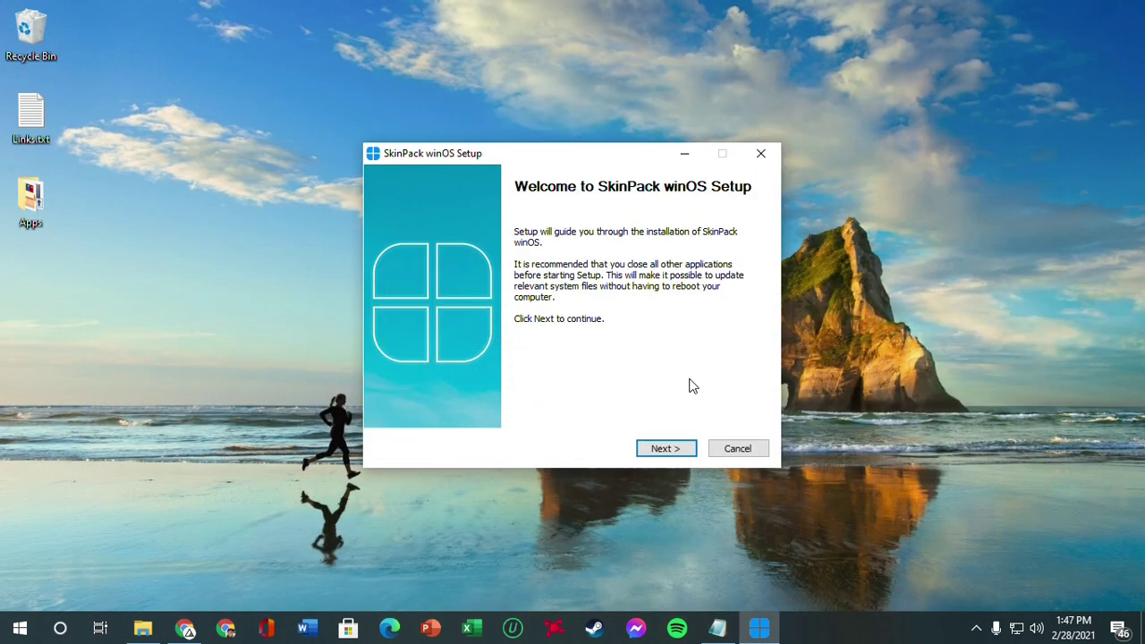
- Accept the SkinPack winOS license, install only the Icons component, and dismiss the IObit Uninstaller alert
left_click(666, 449)
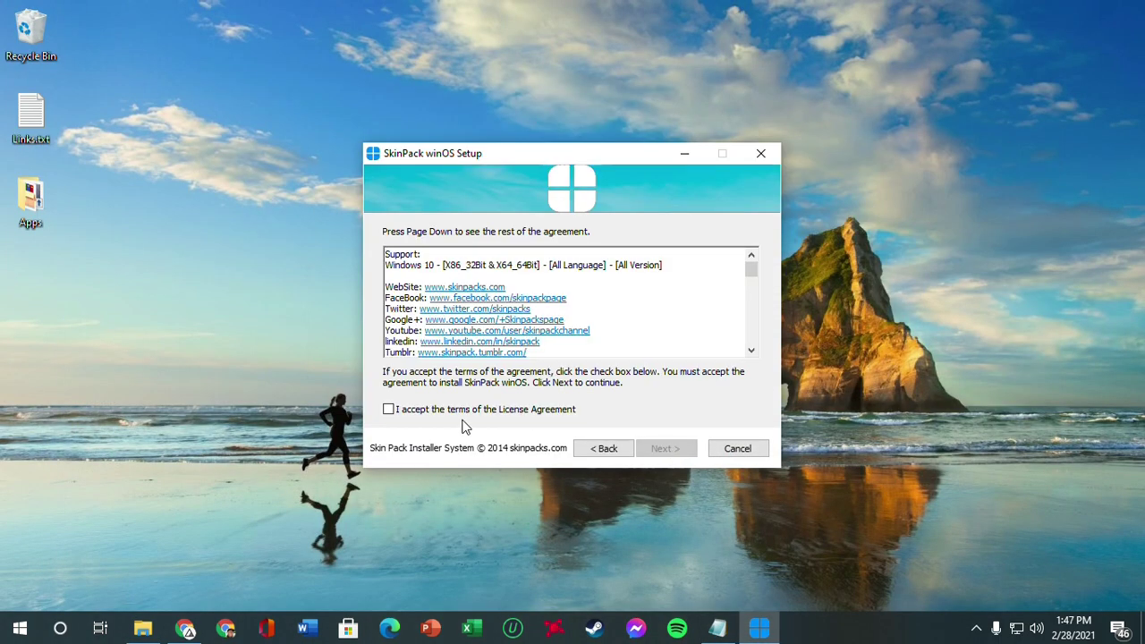
left_click(389, 409)
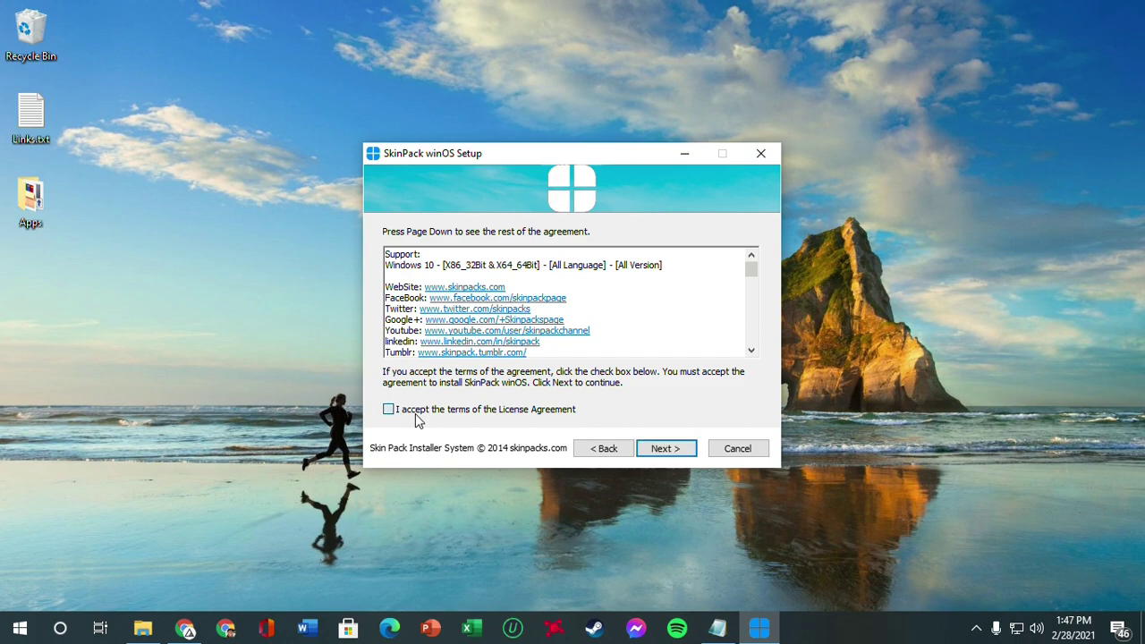
left_click(668, 445)
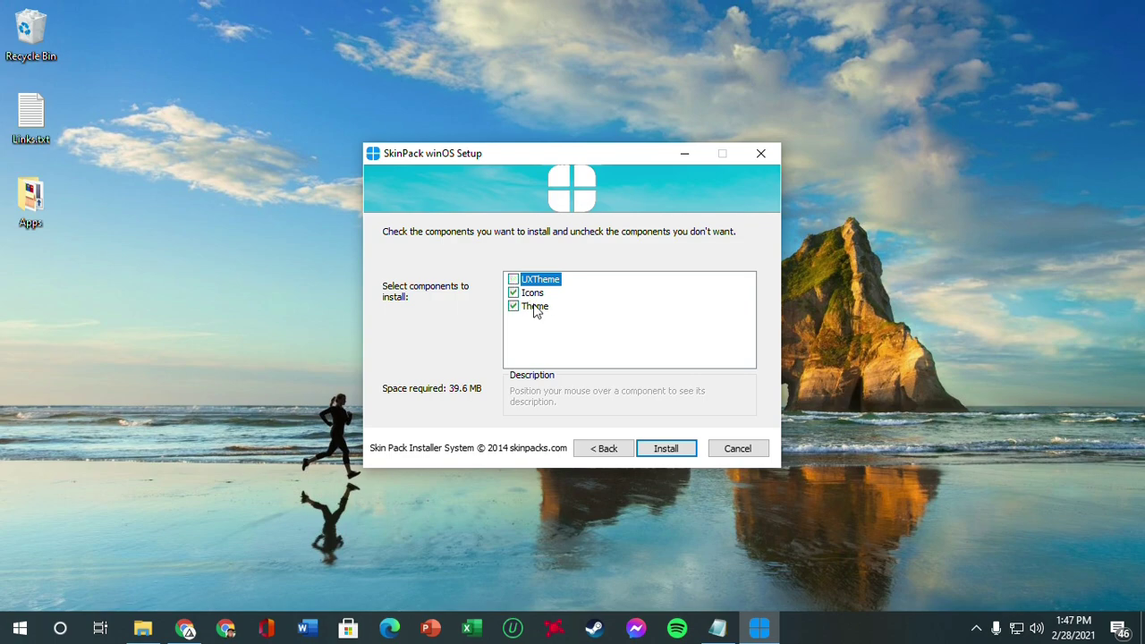
left_click(513, 308)
left_click(676, 452)
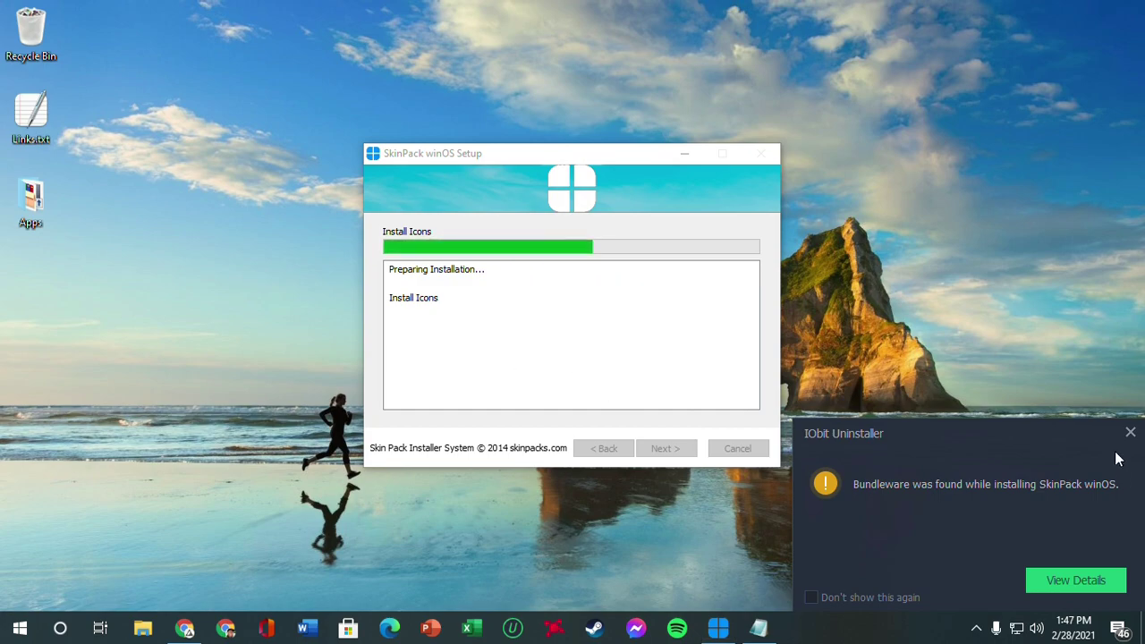
left_click(1130, 433)
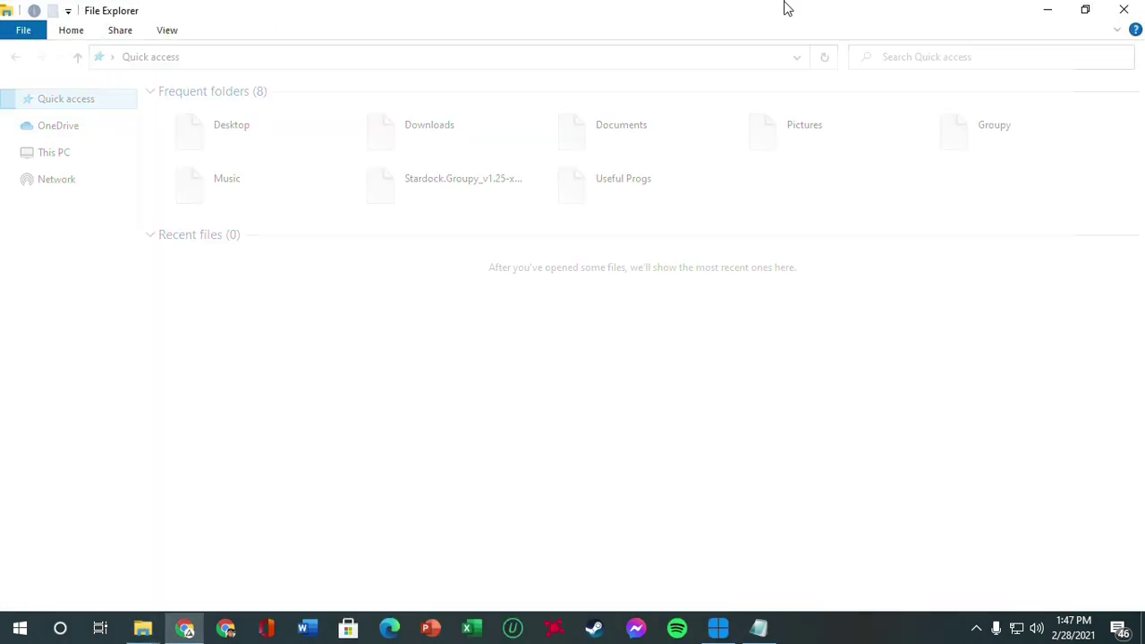
- Examine the new folder and sidebar icons across Quick access, Desktop, Downloads and Pictures in File Explorer
left_click(943, 14)
left_click(1048, 13)
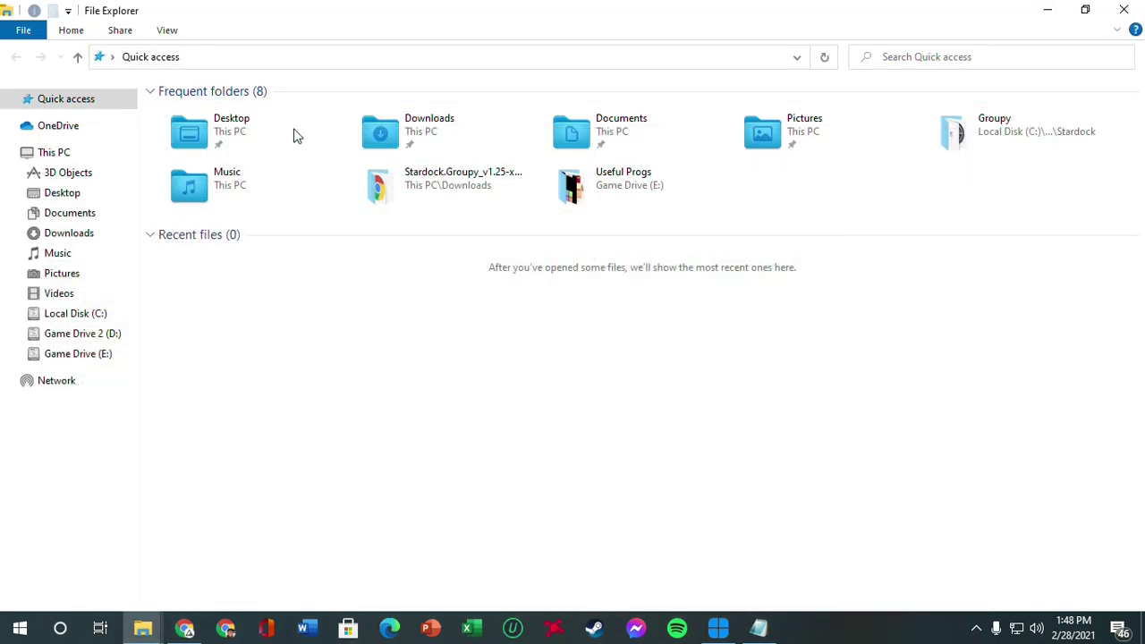
left_click(64, 179)
left_click(61, 195)
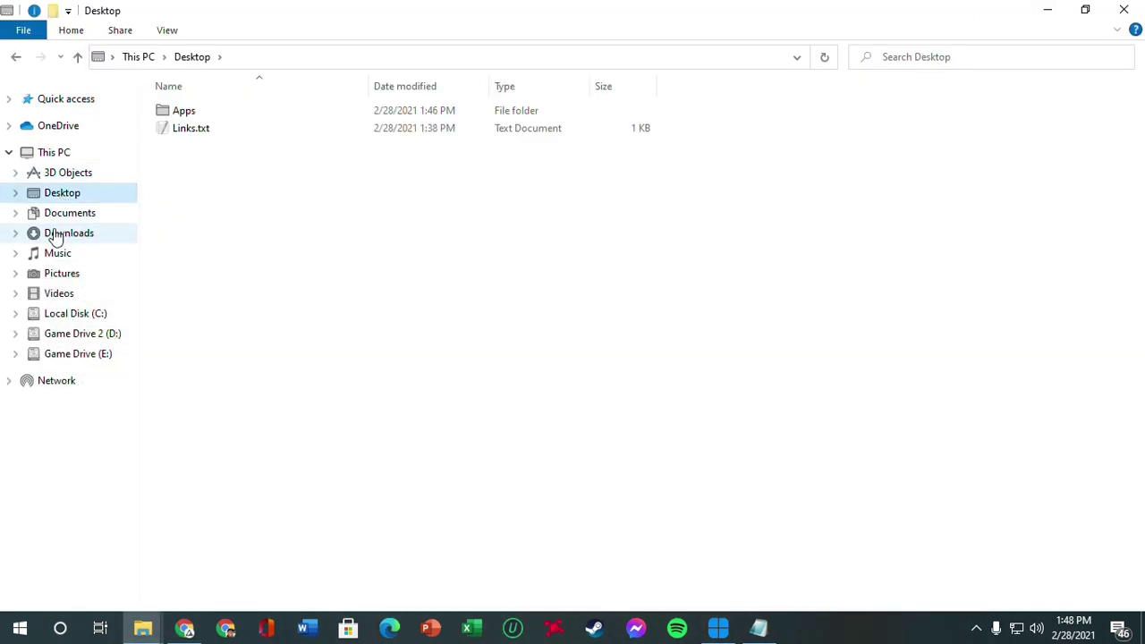
left_click(65, 232)
left_click(62, 273)
left_click(52, 153)
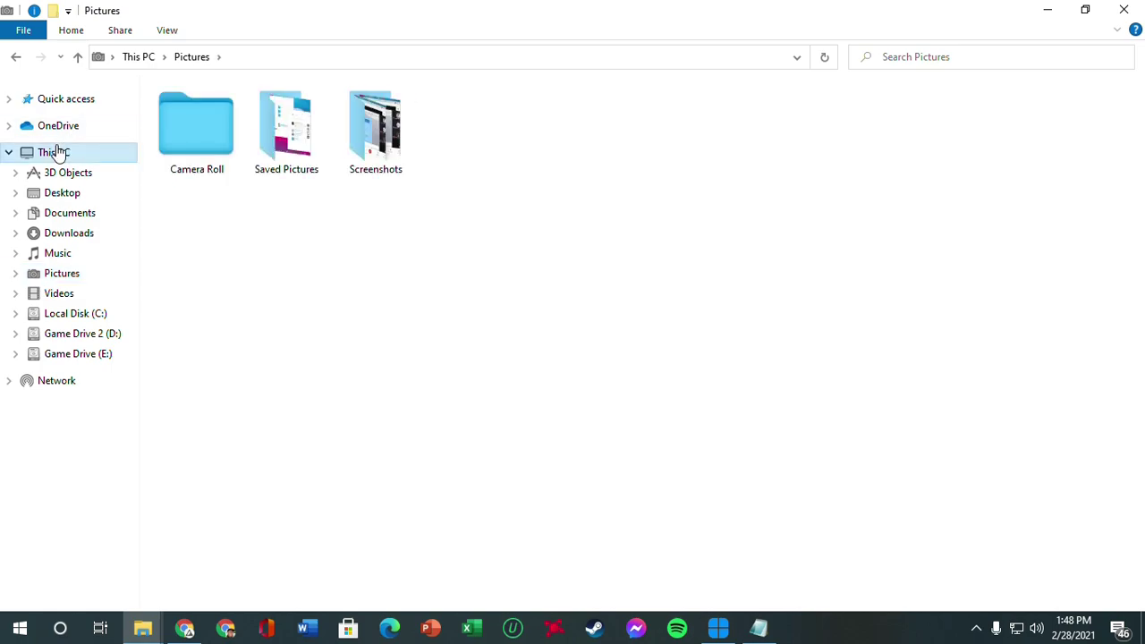
left_click(1124, 9)
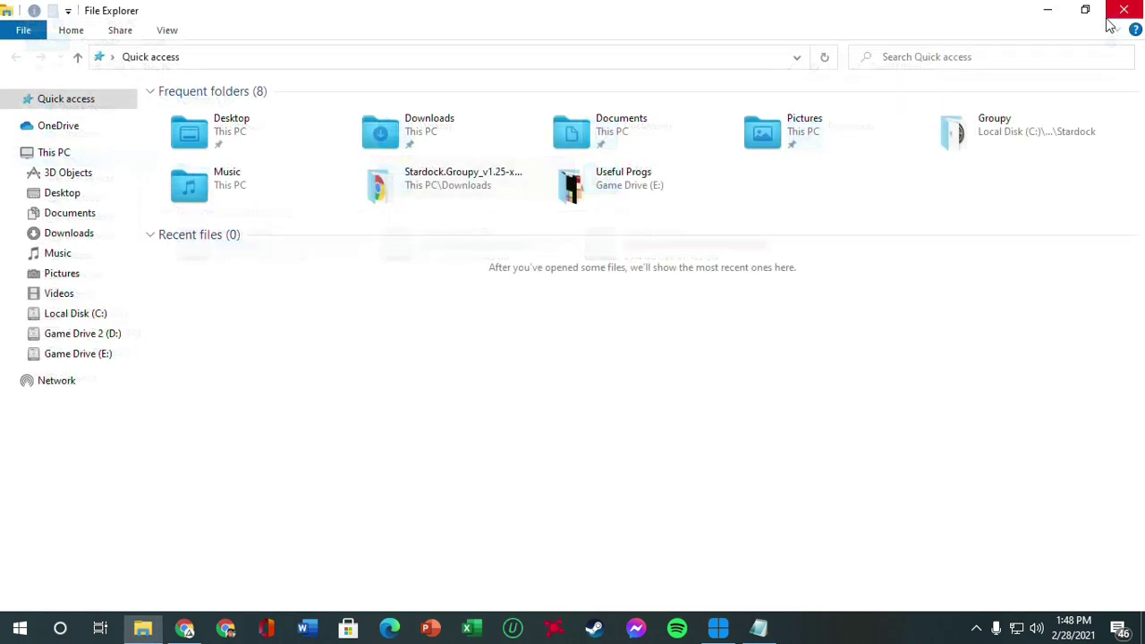
- Return to the SkinPack winOS setup and finish the installation wizard
left_click(719, 628)
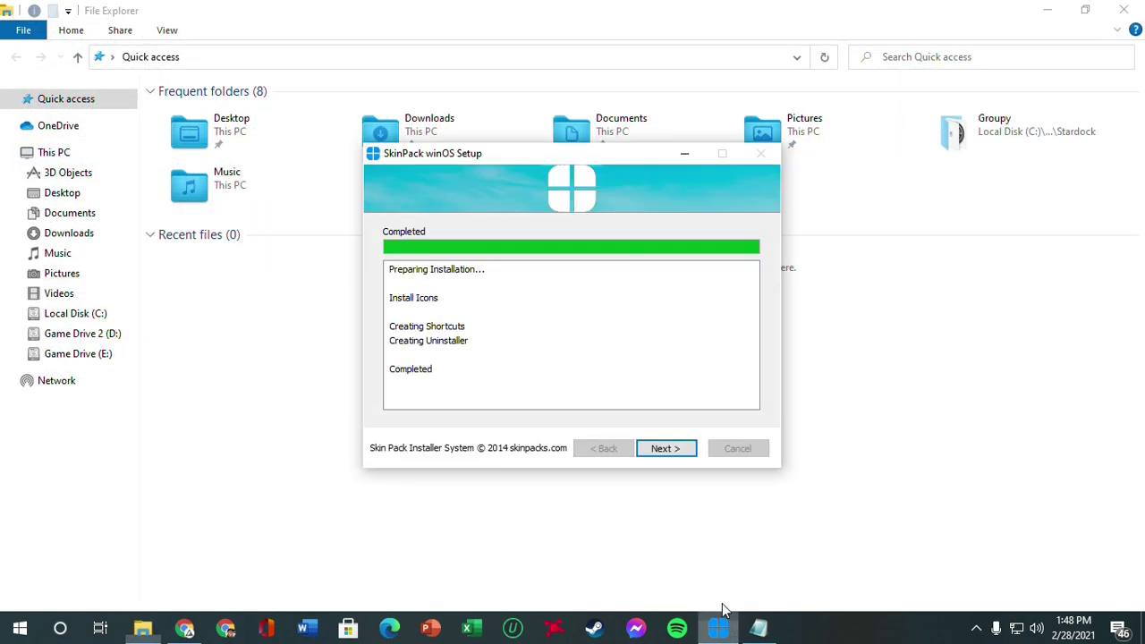
left_click(660, 449)
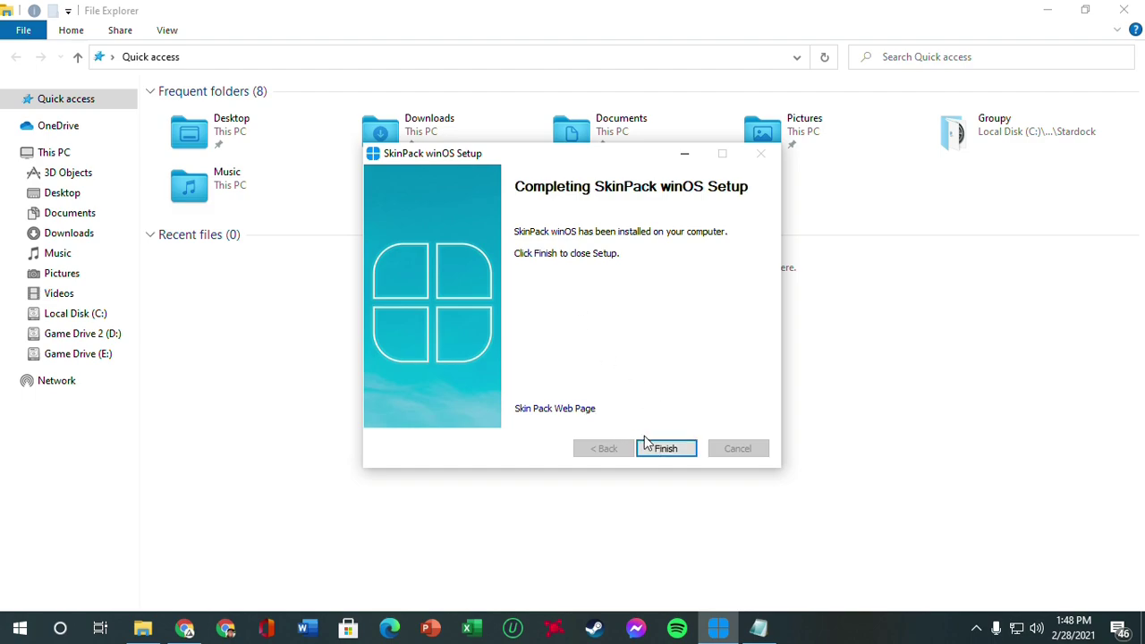
left_click(650, 443)
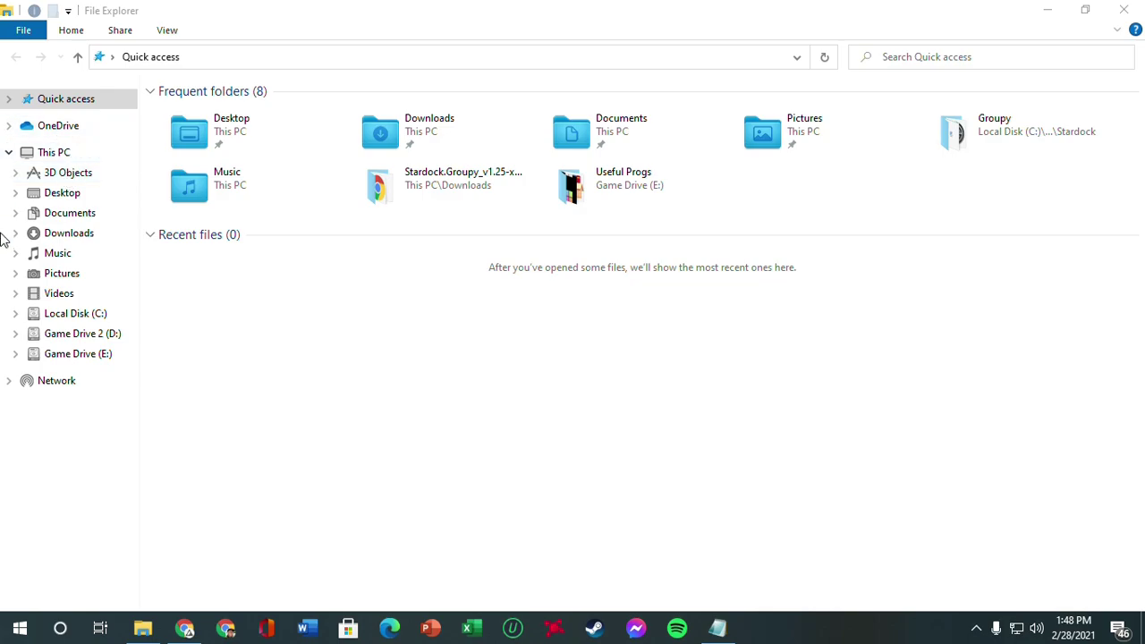
- Start uninstalling SkinPack winOS from the Apps & features settings and allow the uninstaller to make changes
left_click(20, 628)
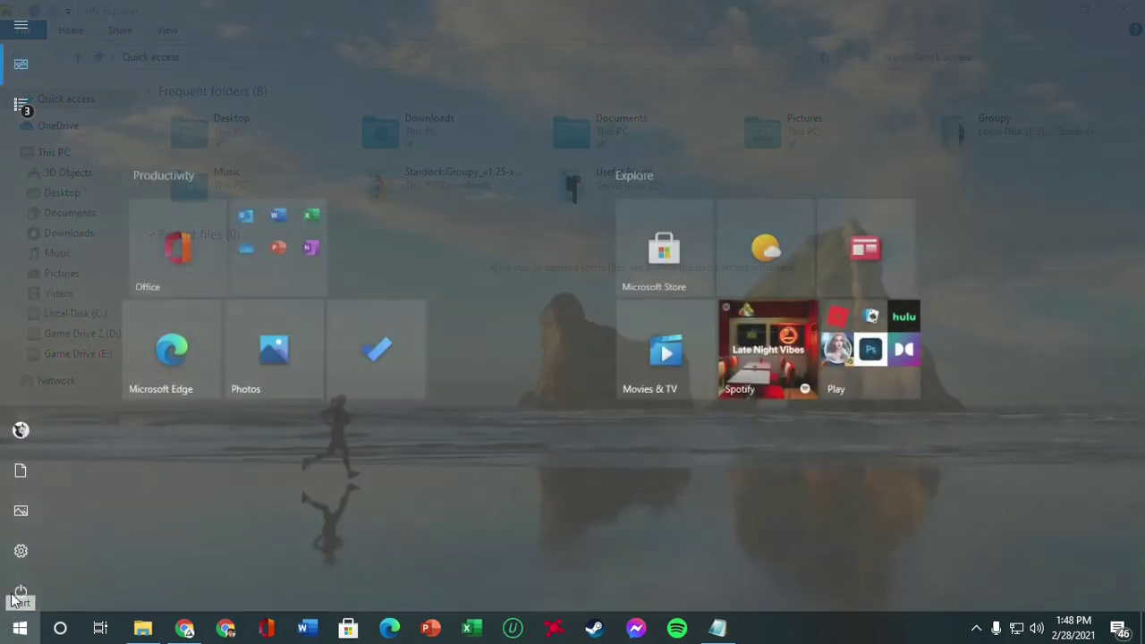
left_click(18, 562)
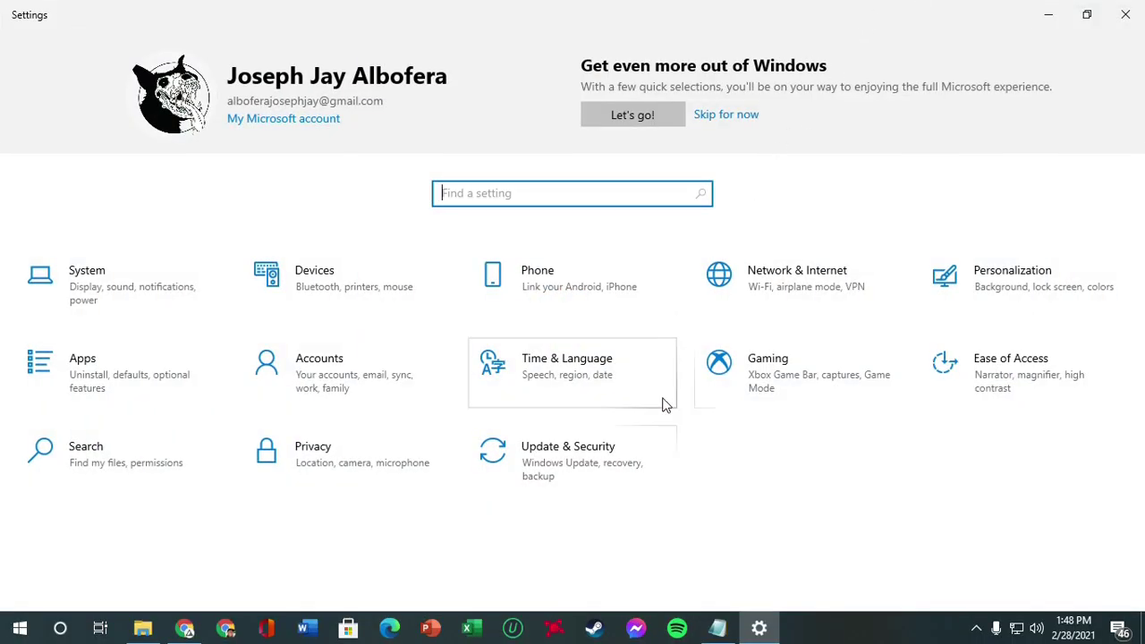
left_click(134, 379)
scroll(403, 375, "down", 5)
left_click_drag(1143, 217, 1142, 460)
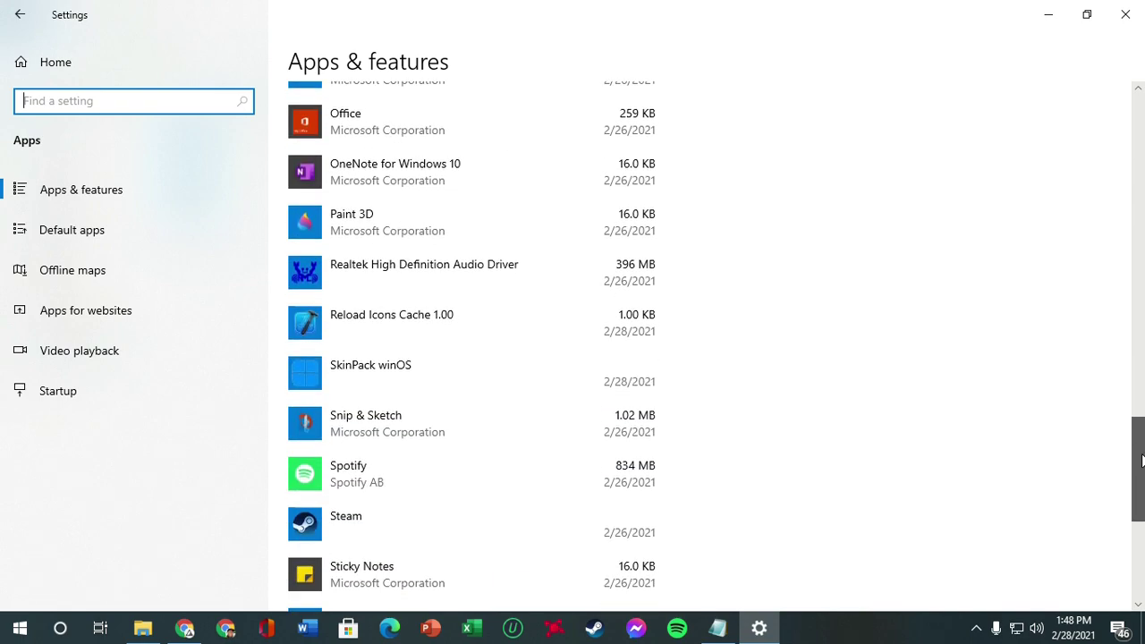
left_click(345, 365)
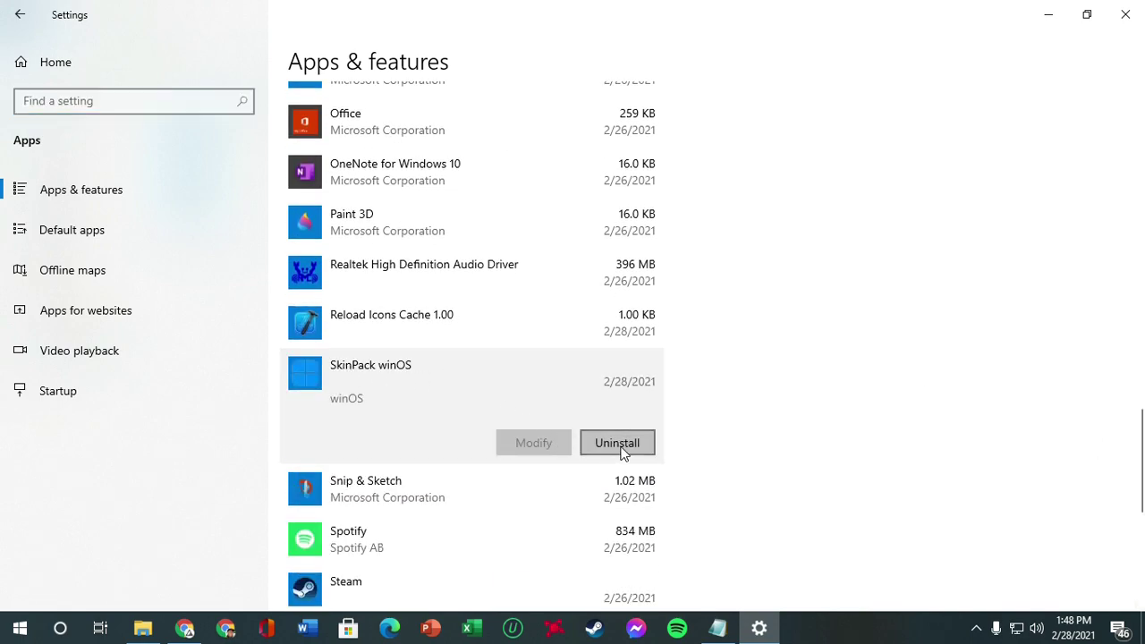
left_click(617, 443)
left_click(687, 403)
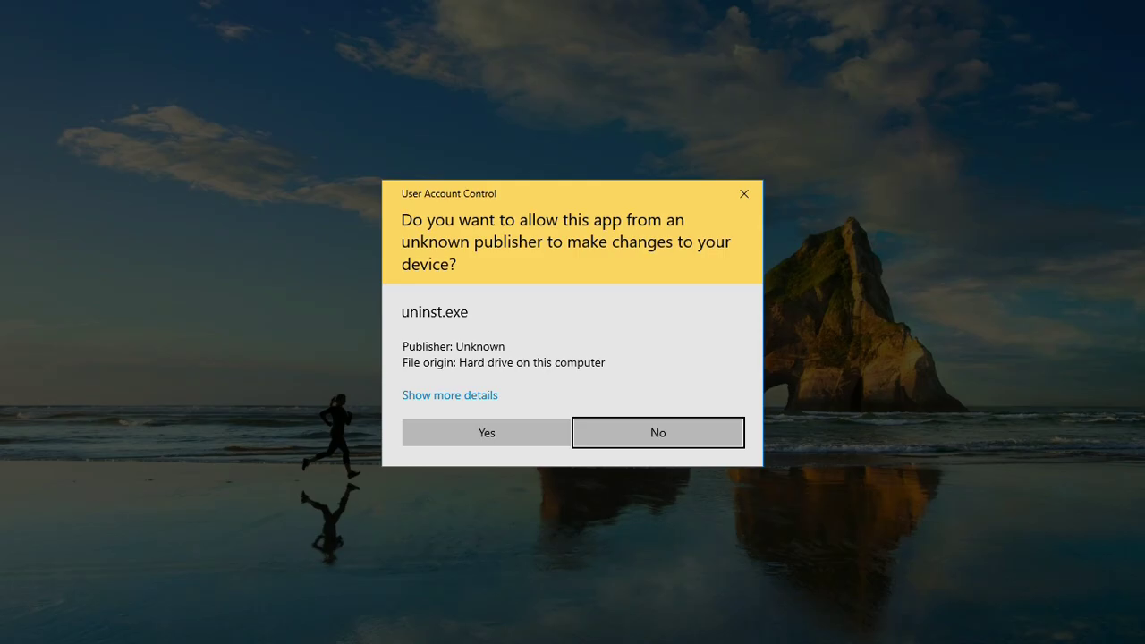
left_click(485, 432)
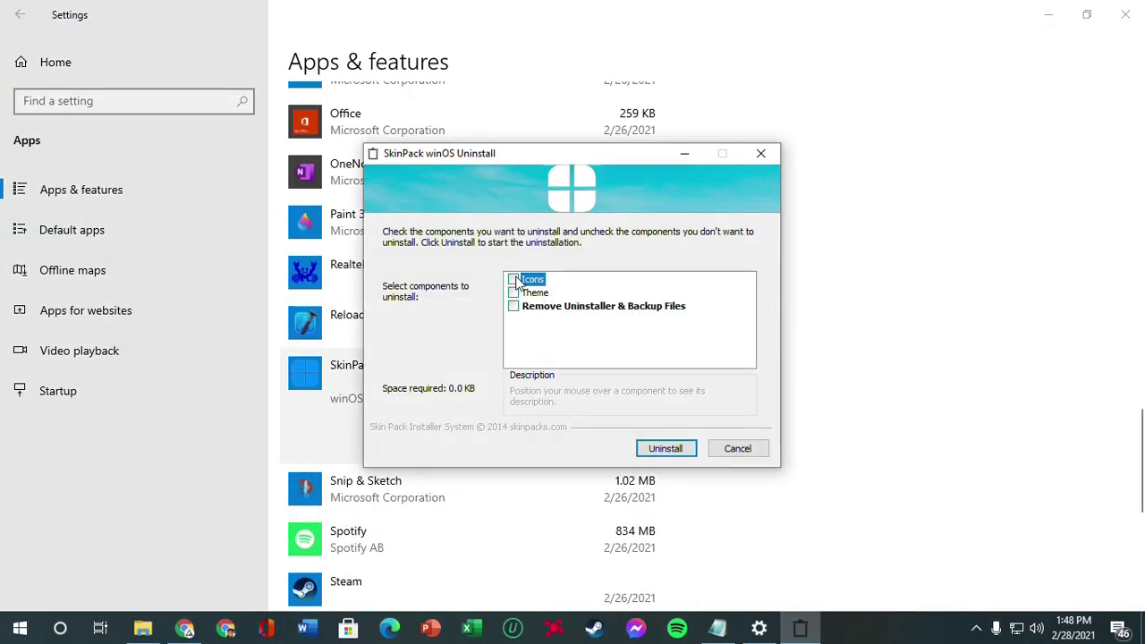
- Run the SkinPack winOS uninstall with only Remove Uninstaller & Backup Files selected, and finish the wizard
left_click(514, 294)
left_click(514, 307)
left_click(514, 294)
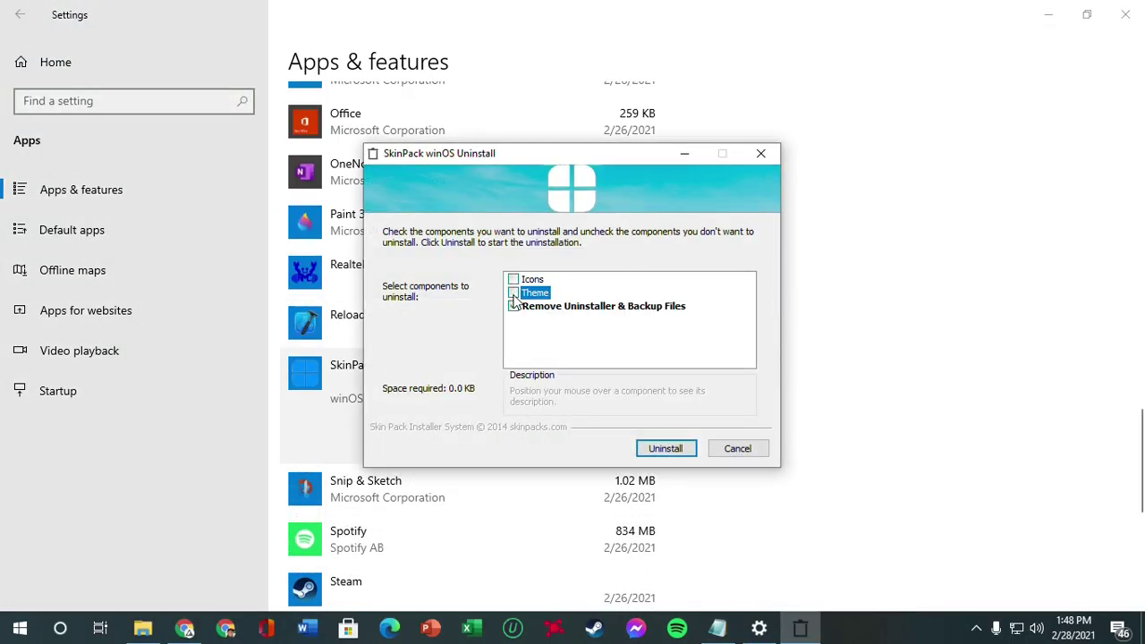
left_click(650, 311)
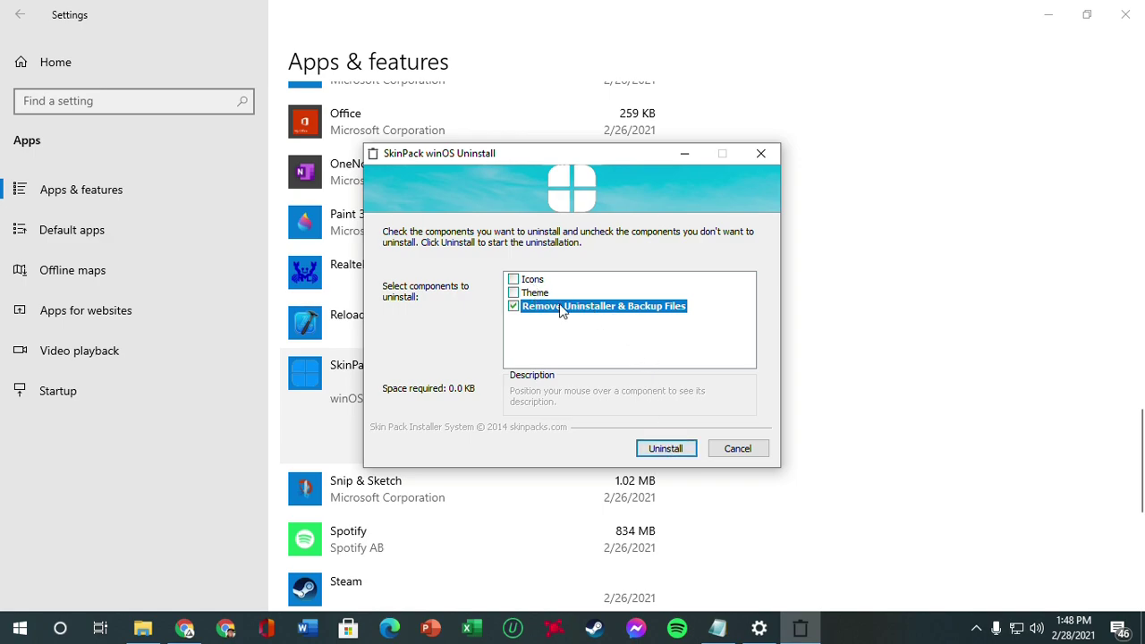
left_click(671, 447)
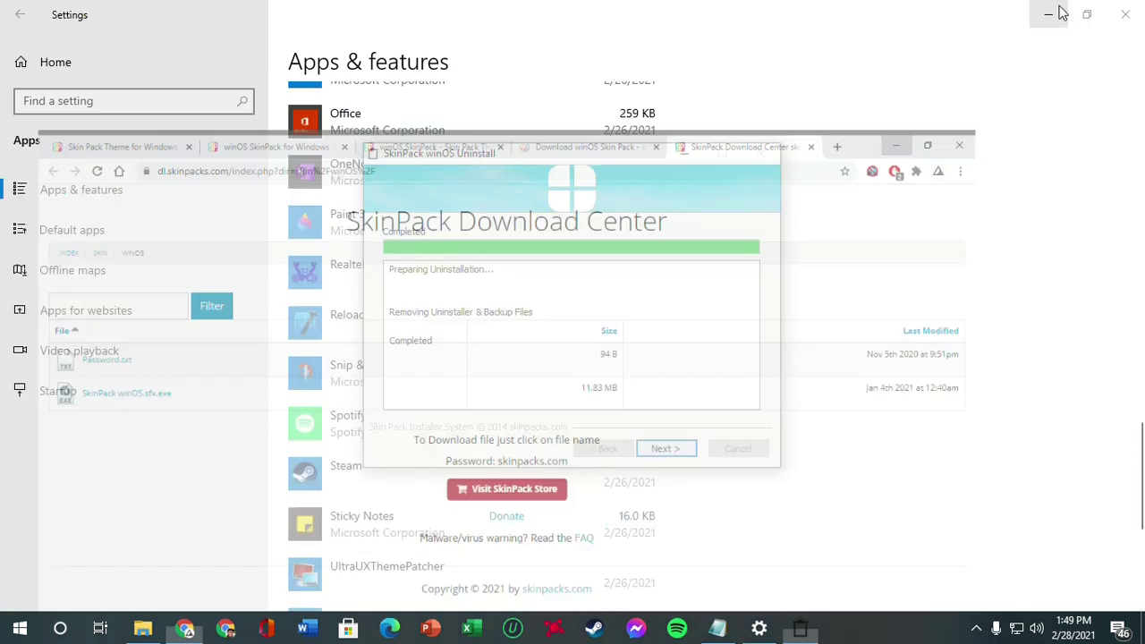
left_click(667, 449)
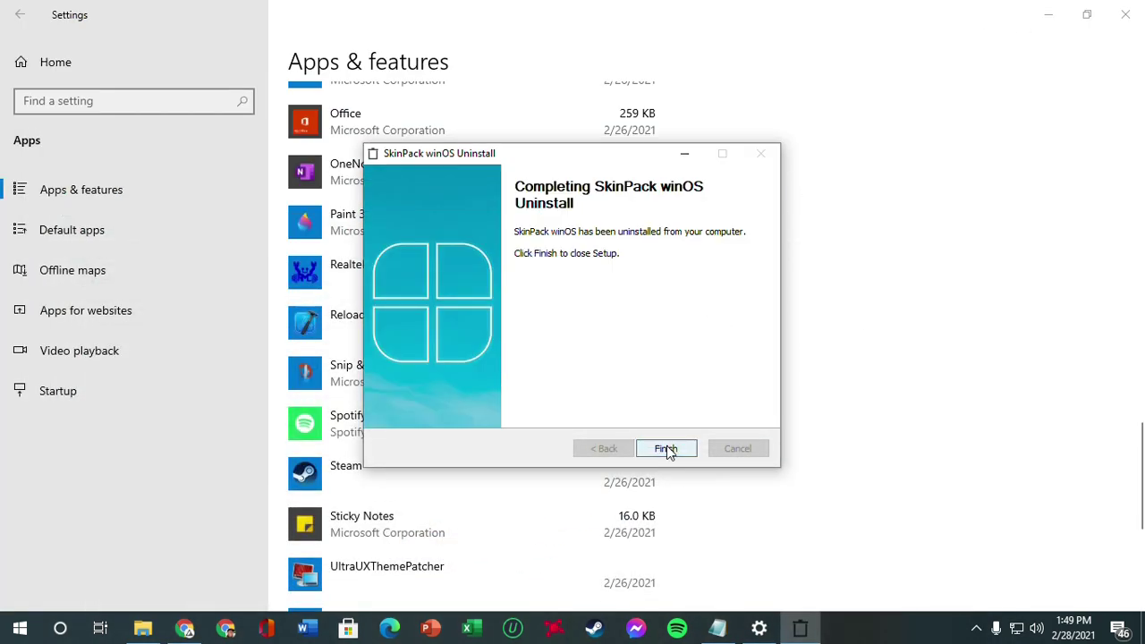
left_click(667, 448)
- Minimize Settings, close File Explorer, and open the Apps folder on the desktop
left_click(1049, 14)
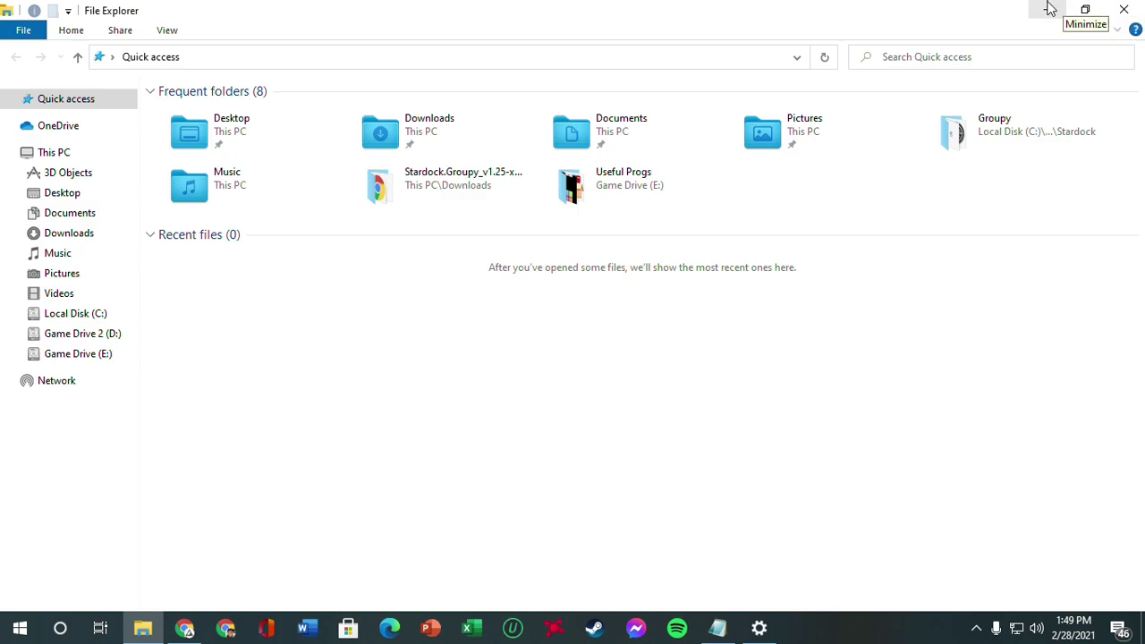
left_click(1124, 10)
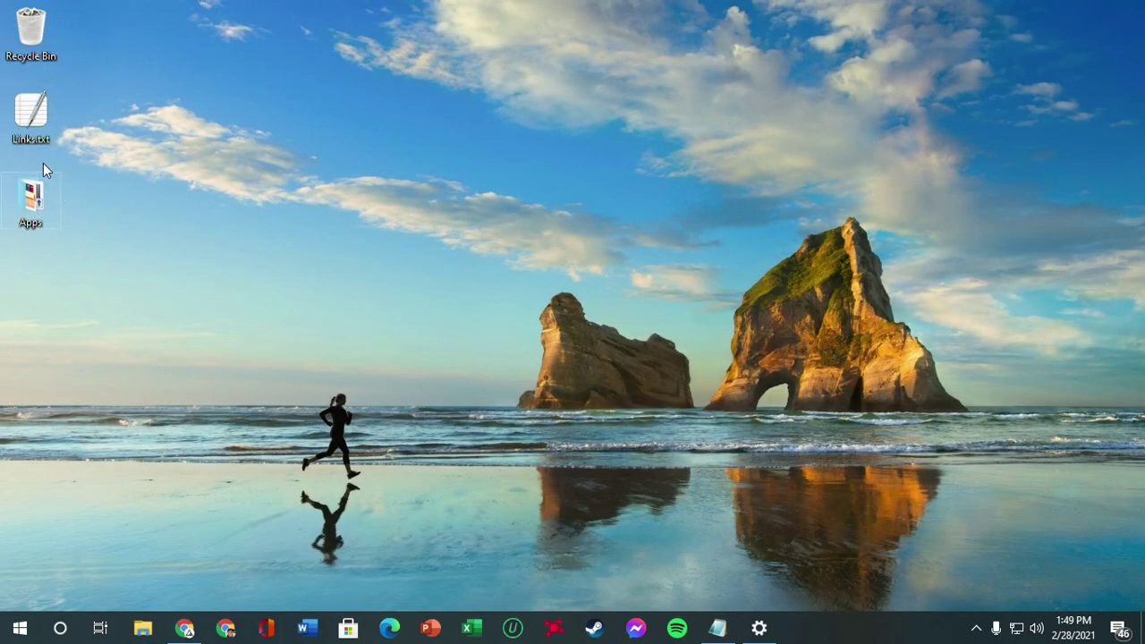
double_click(51, 196)
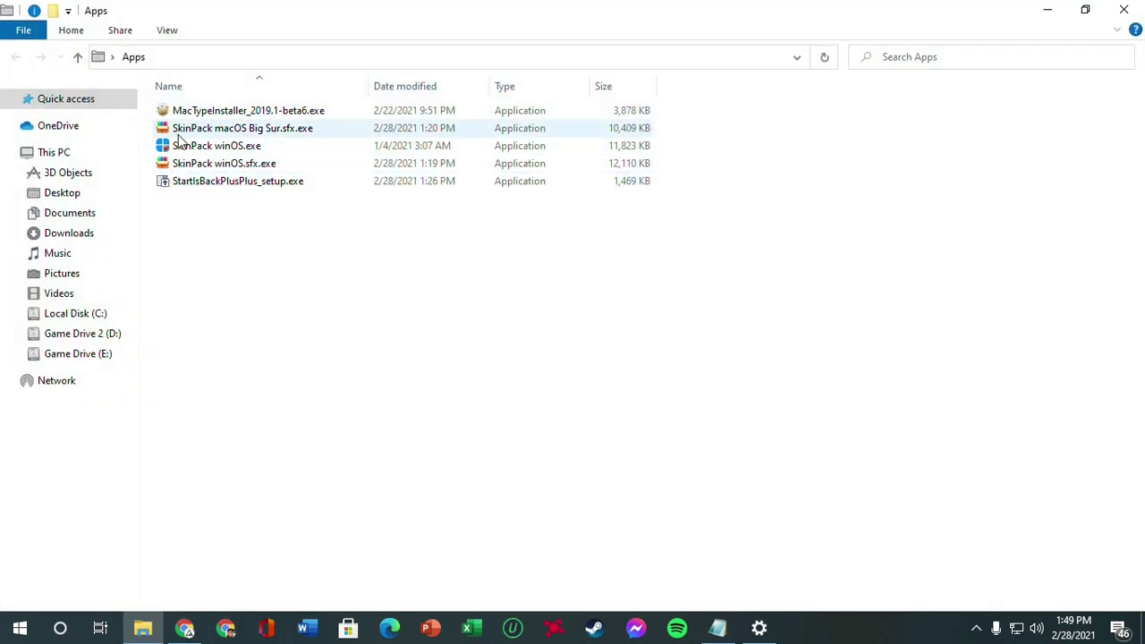
- Dismiss the IObit Uninstaller alert and extract SkinPack macOS Big Sur.sfx.exe into the Apps folder using the archive password
left_click(241, 132)
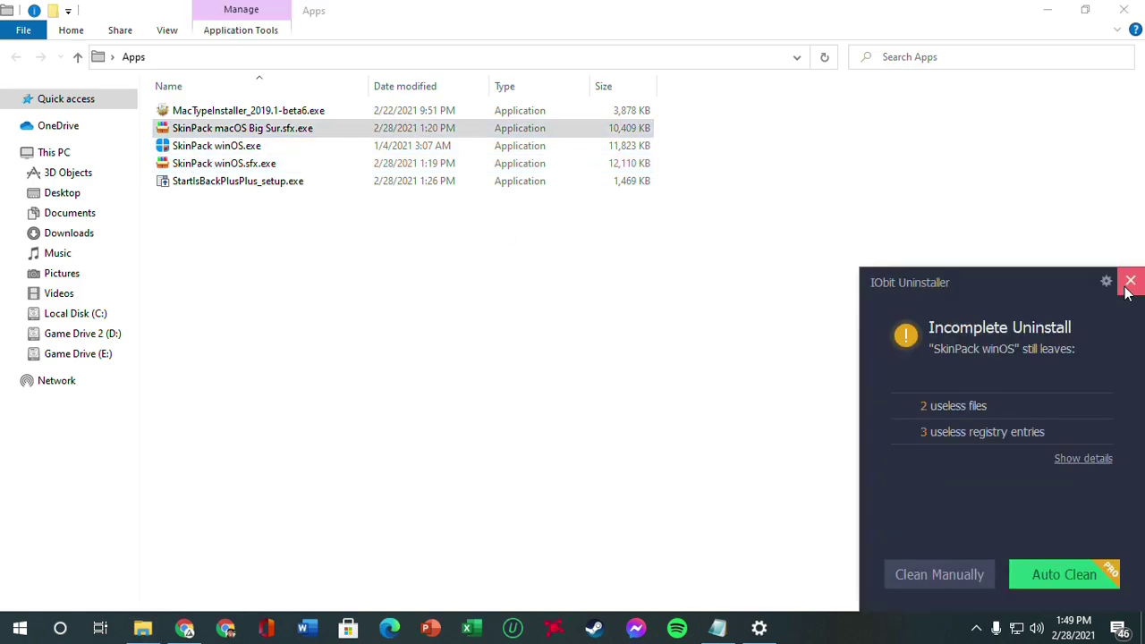
left_click(1130, 281)
left_click(220, 130)
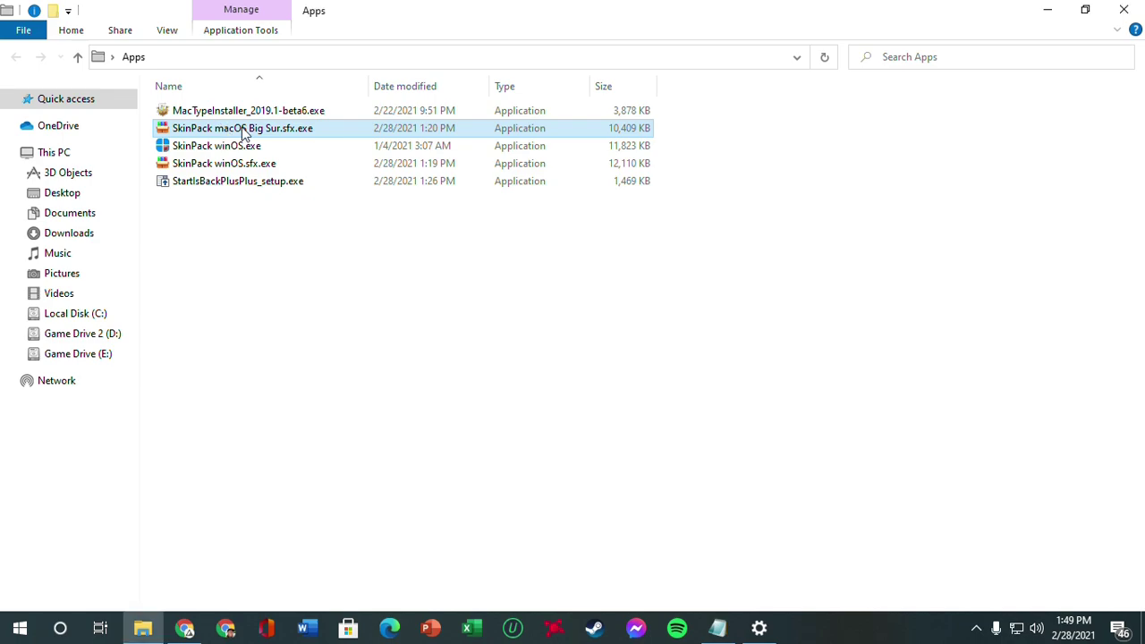
right_click(242, 126)
left_click(286, 143)
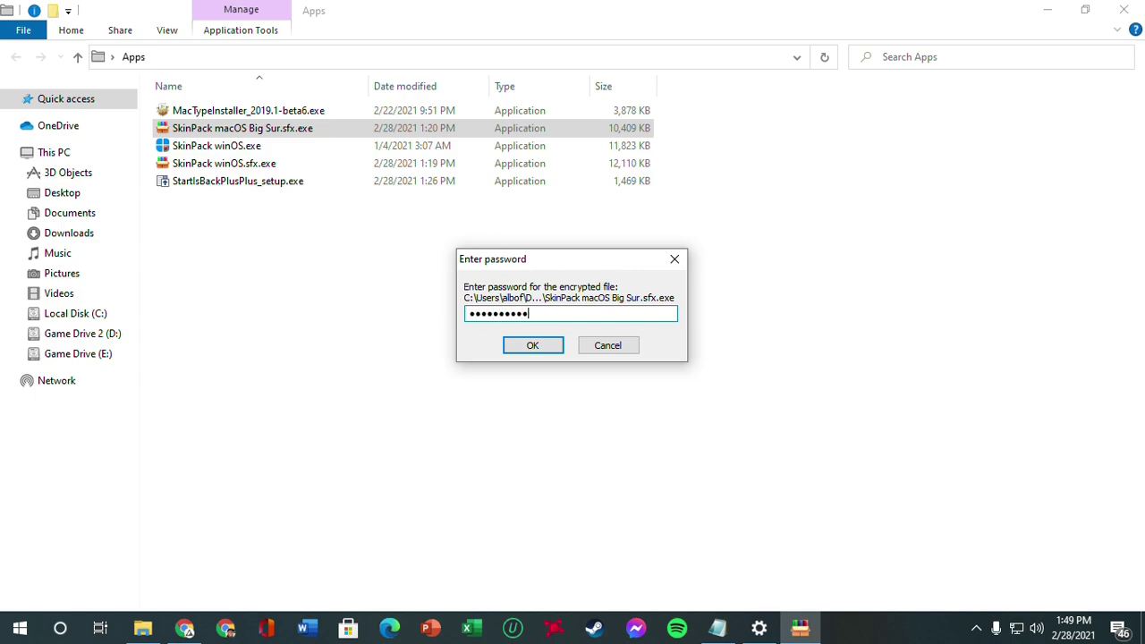
left_click(529, 343)
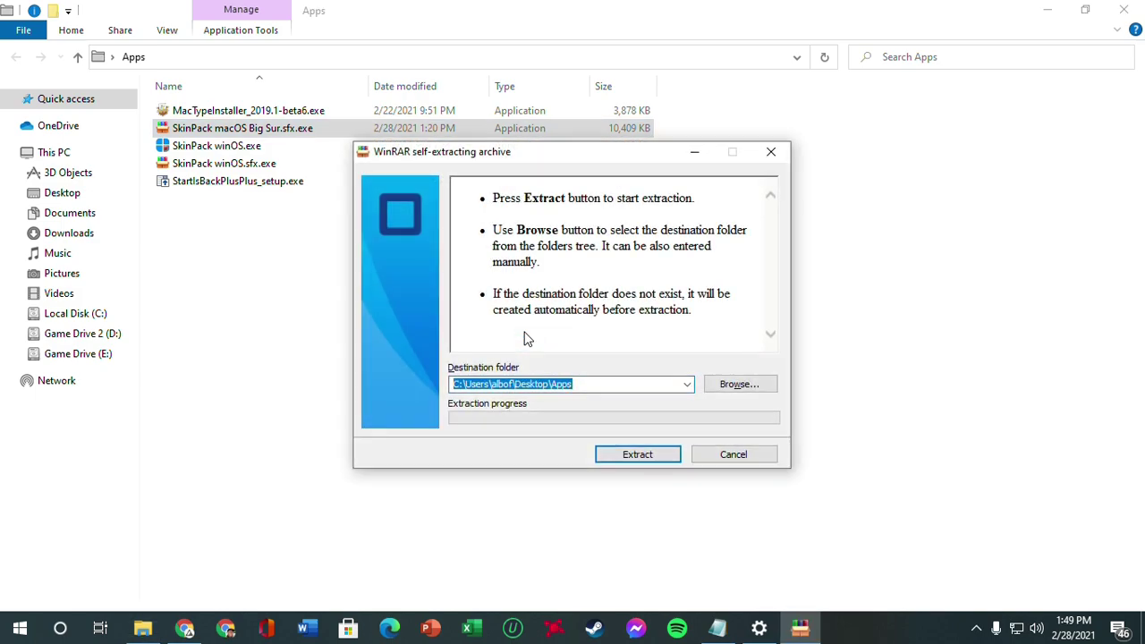
left_click(638, 455)
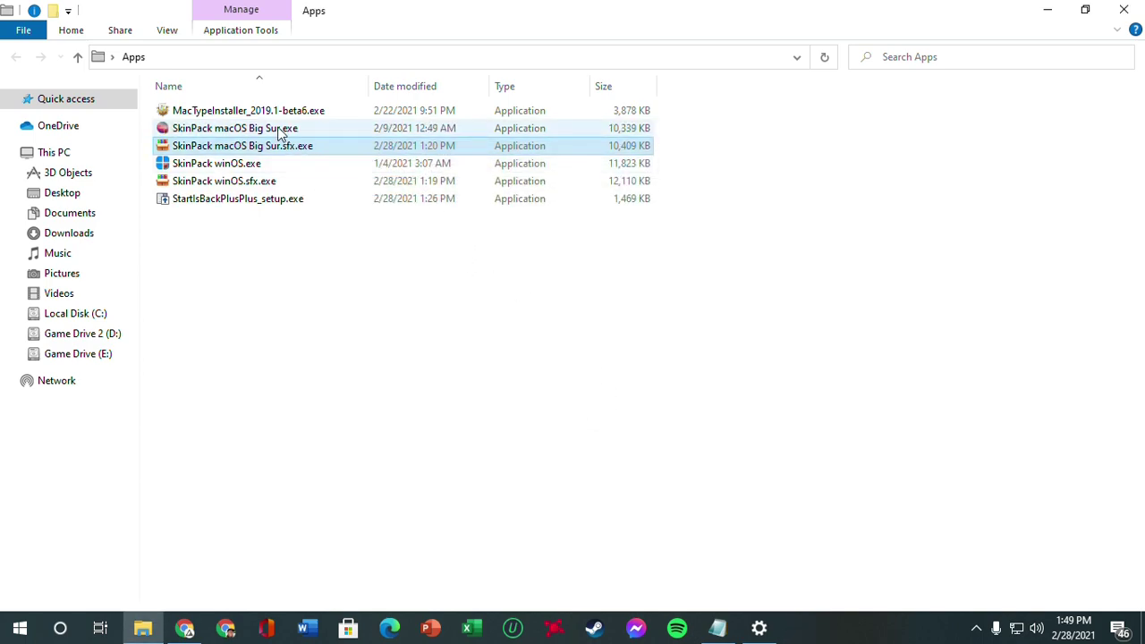
- Launch SkinPack macOS Big Sur.exe with permission to make changes, minimize the Apps window, and dismiss the Windows Security notification
left_click(265, 131)
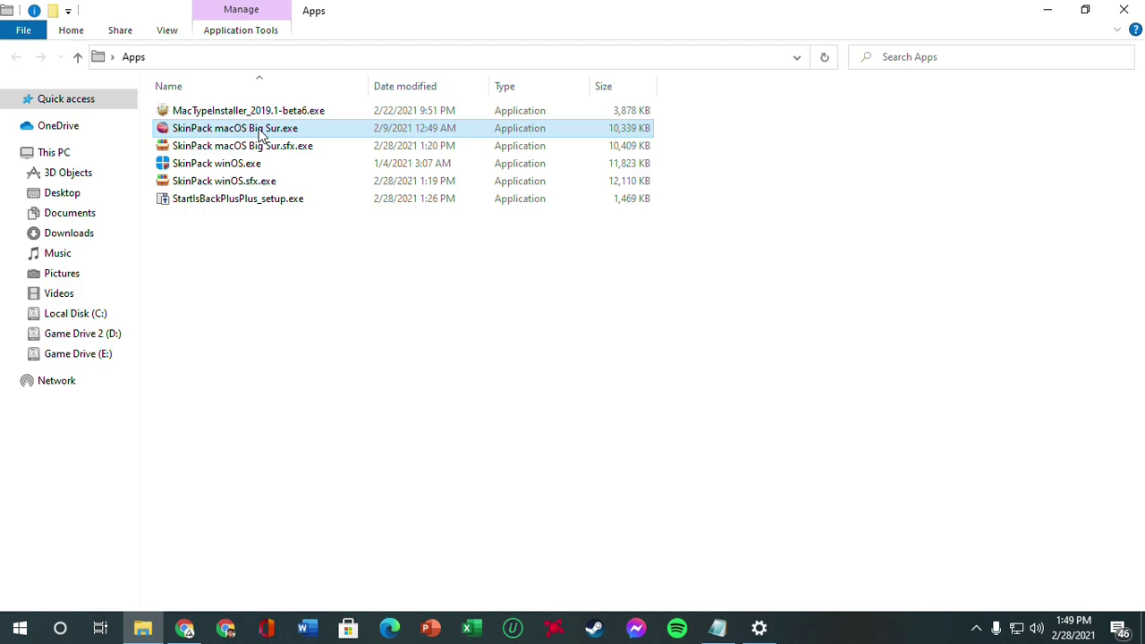
right_click(260, 129)
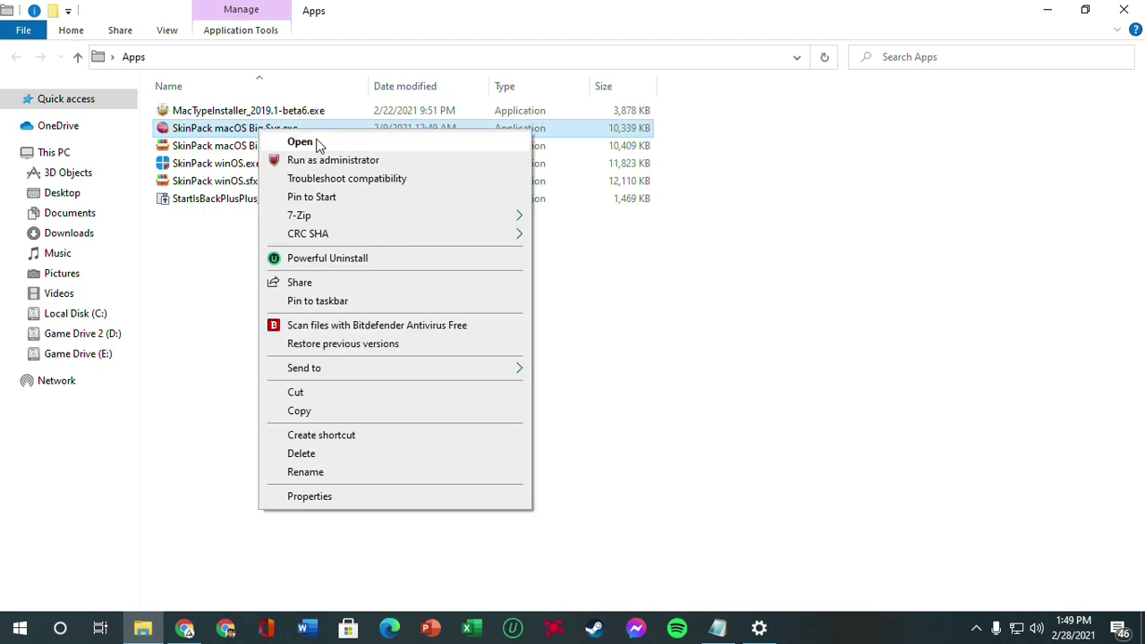
left_click(301, 143)
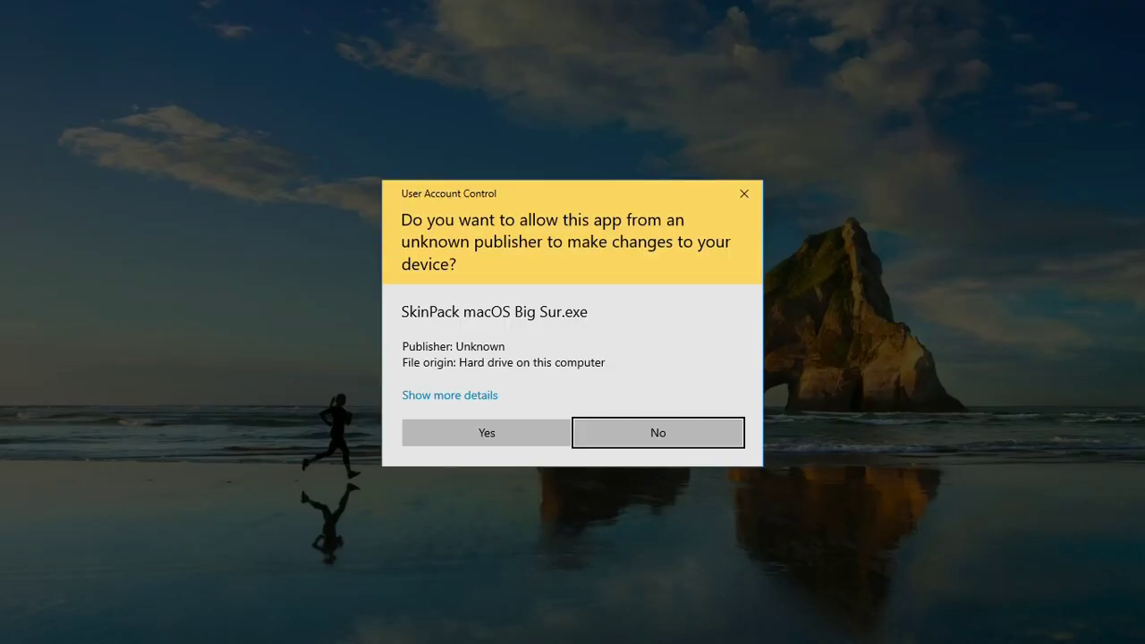
left_click(487, 432)
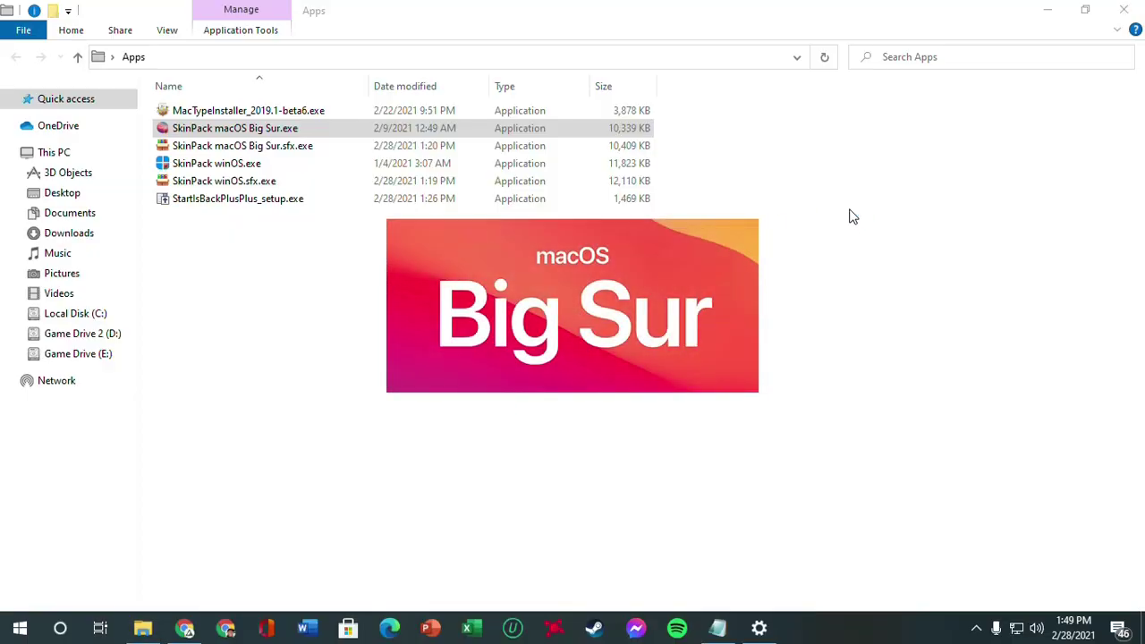
left_click(1048, 9)
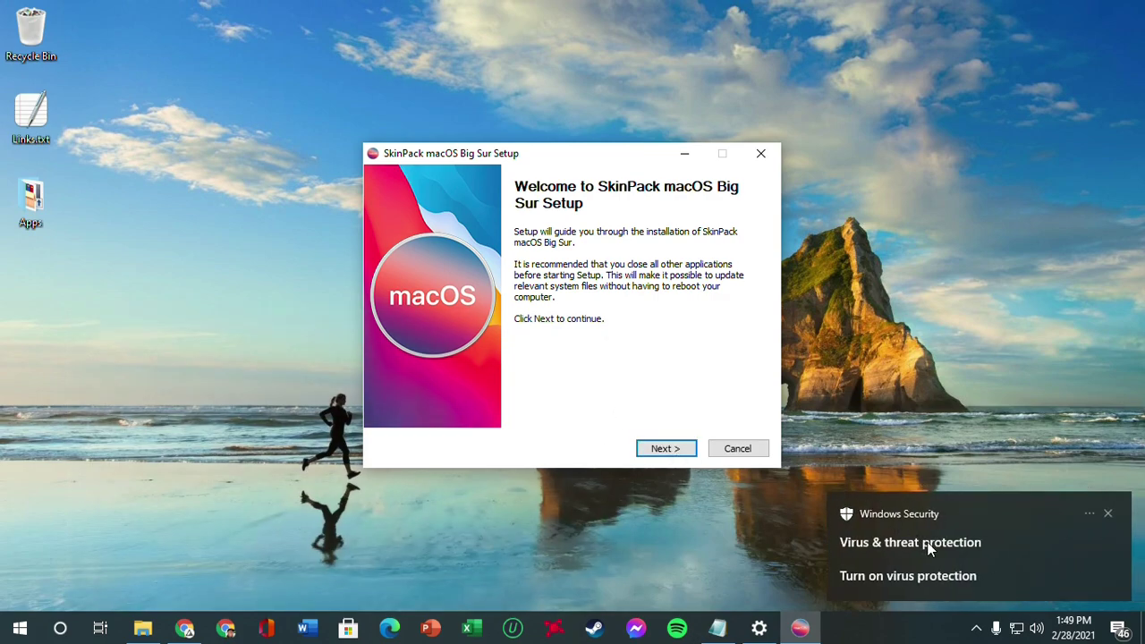
left_click(1108, 514)
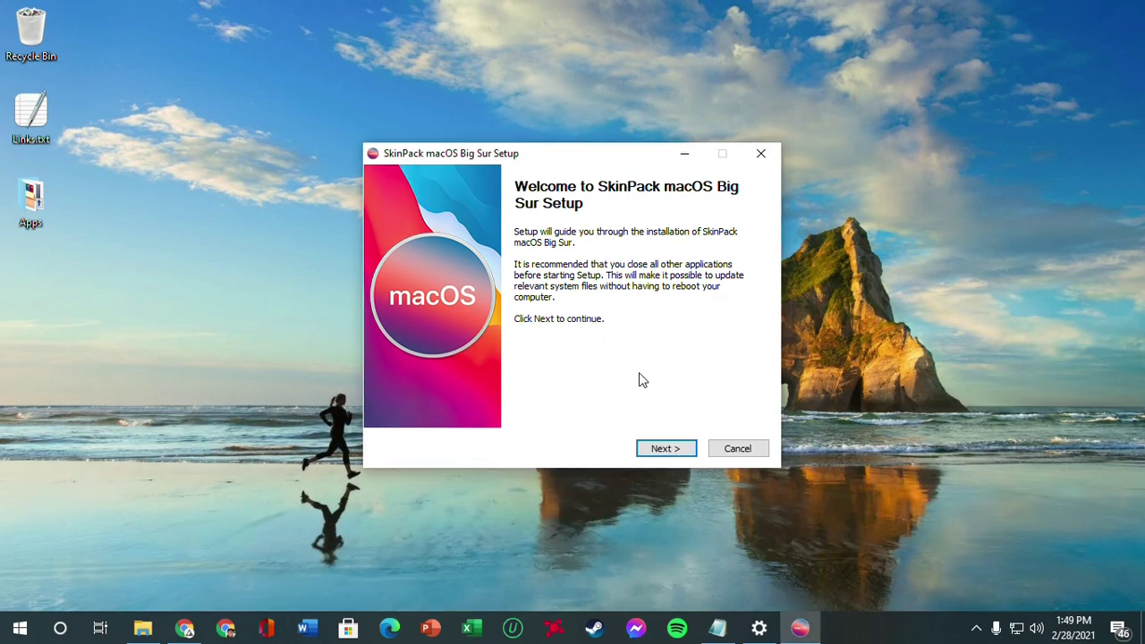
- Accept the SkinPack macOS Big Sur license and install the Restore Point, UxStyle_UXTheme and Theme components, acknowledging the theme selection notice
left_click(666, 451)
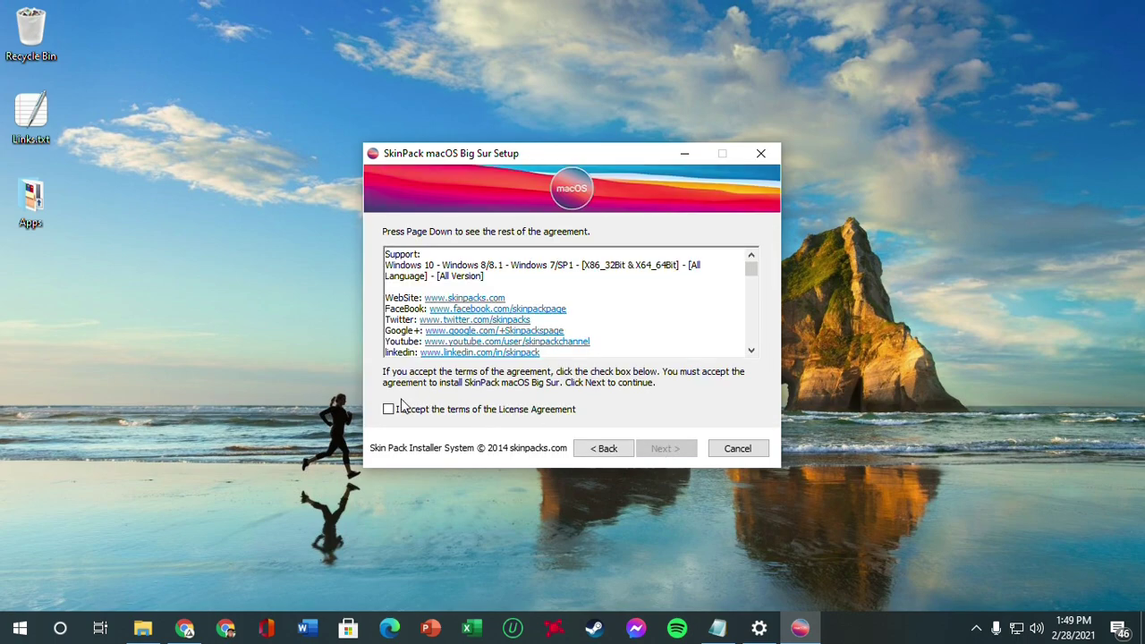
left_click(401, 408)
left_click(668, 447)
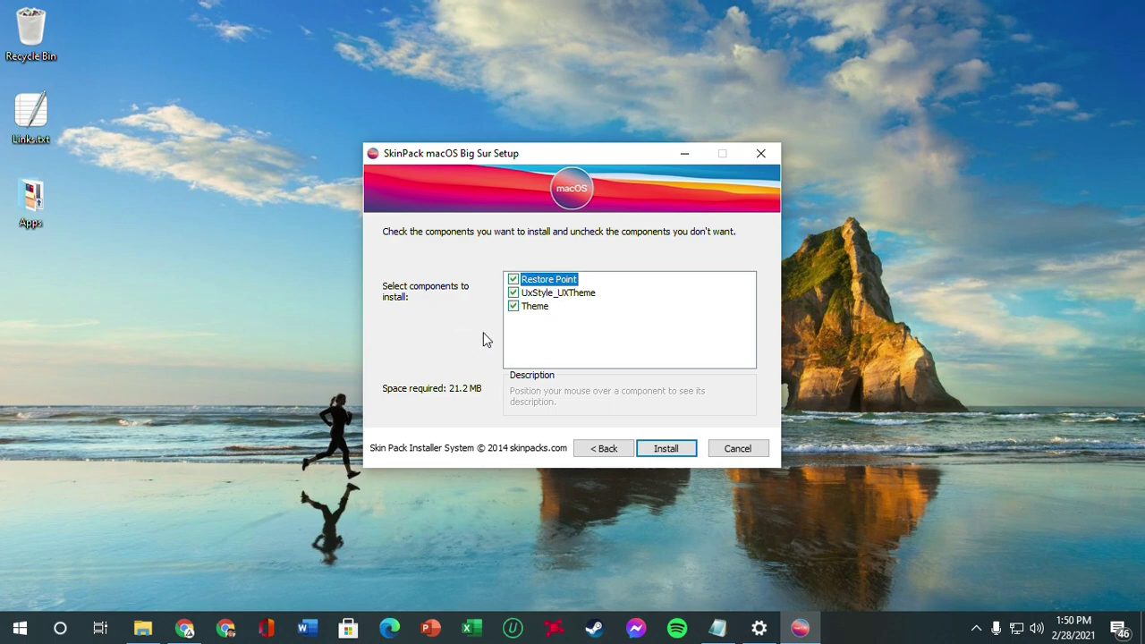
left_click(676, 444)
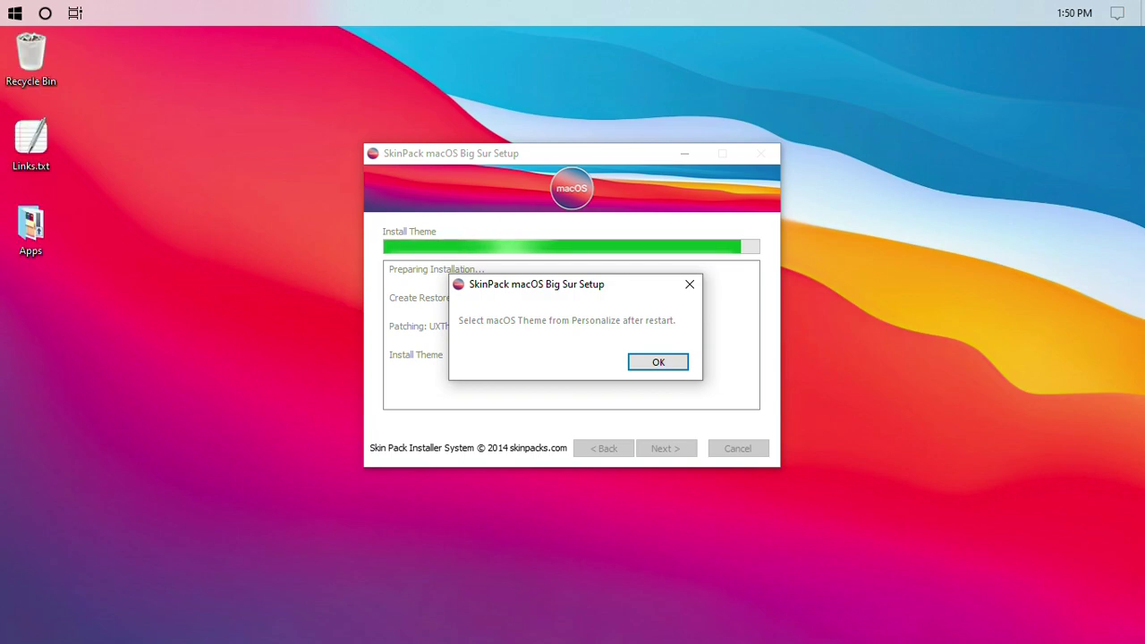
key("Return")
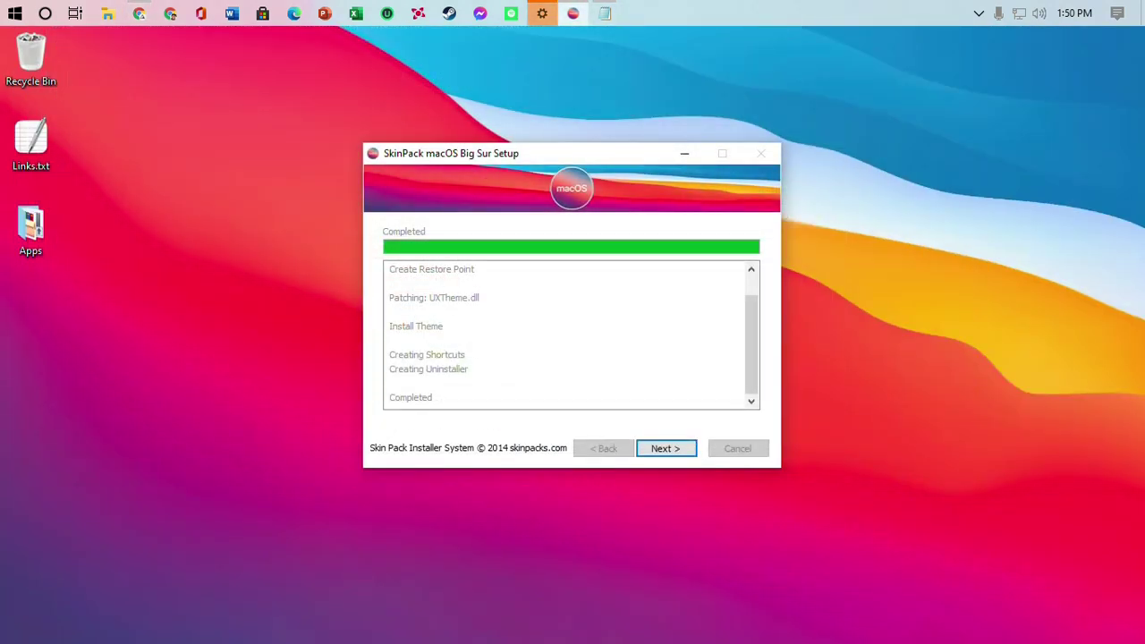
left_click(660, 448)
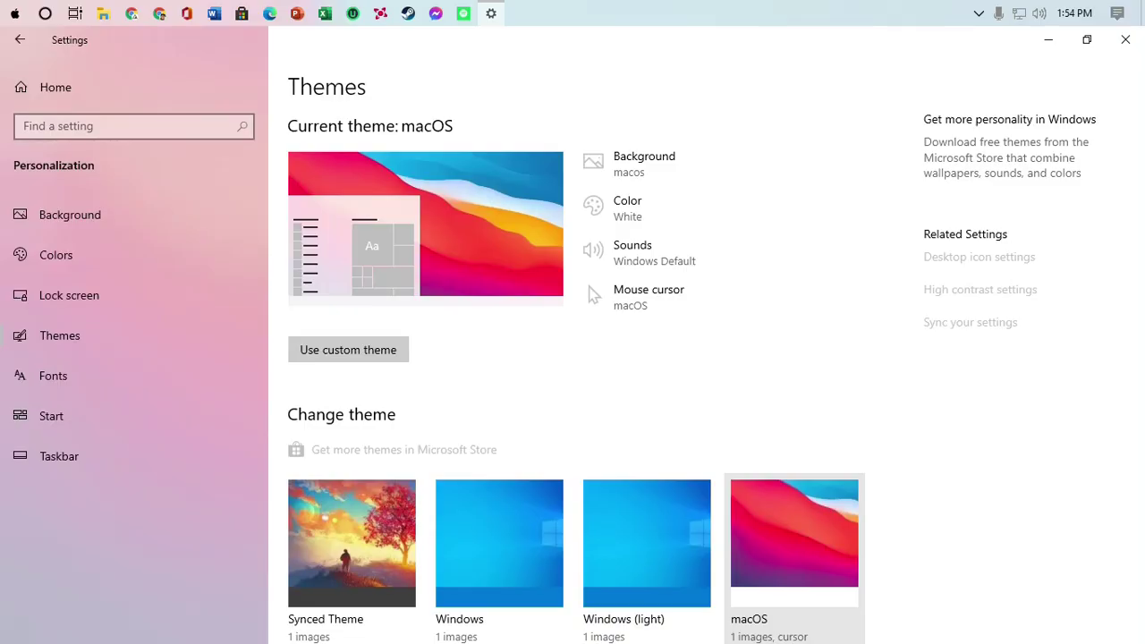
- Examine the macOS theme's window styling on the Settings Themes page and in a Command Prompt window, closing both
mouse_move(529, 39)
left_mouse_down()
mouse_move(543, 64)
mouse_move(543, 25)
left_mouse_up()
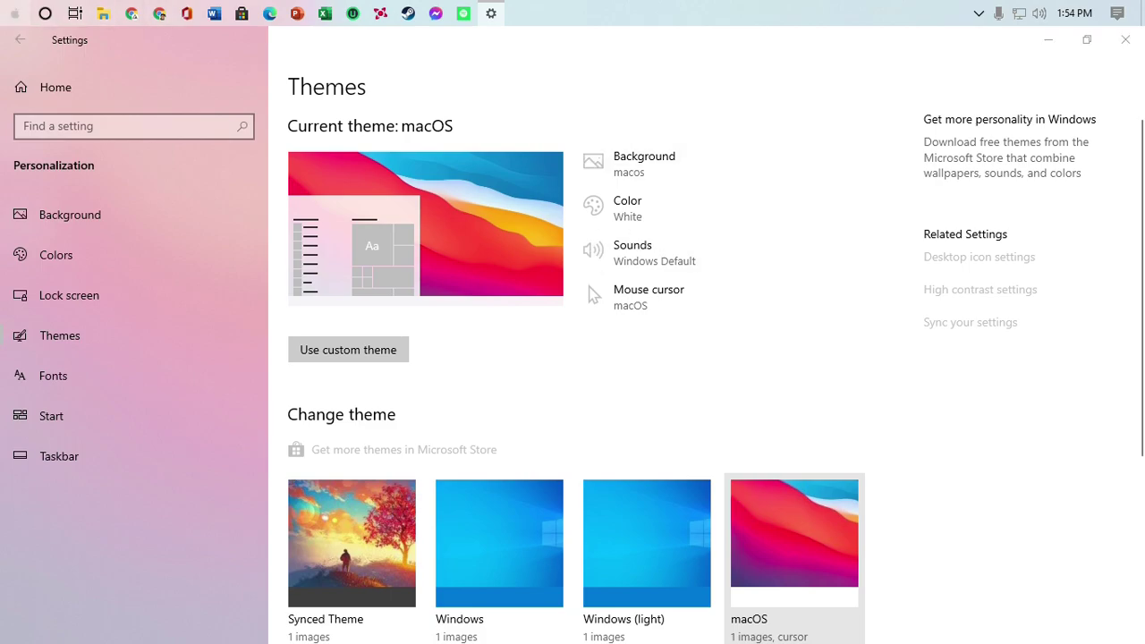
key("super")
type("cmd")
key("Return")
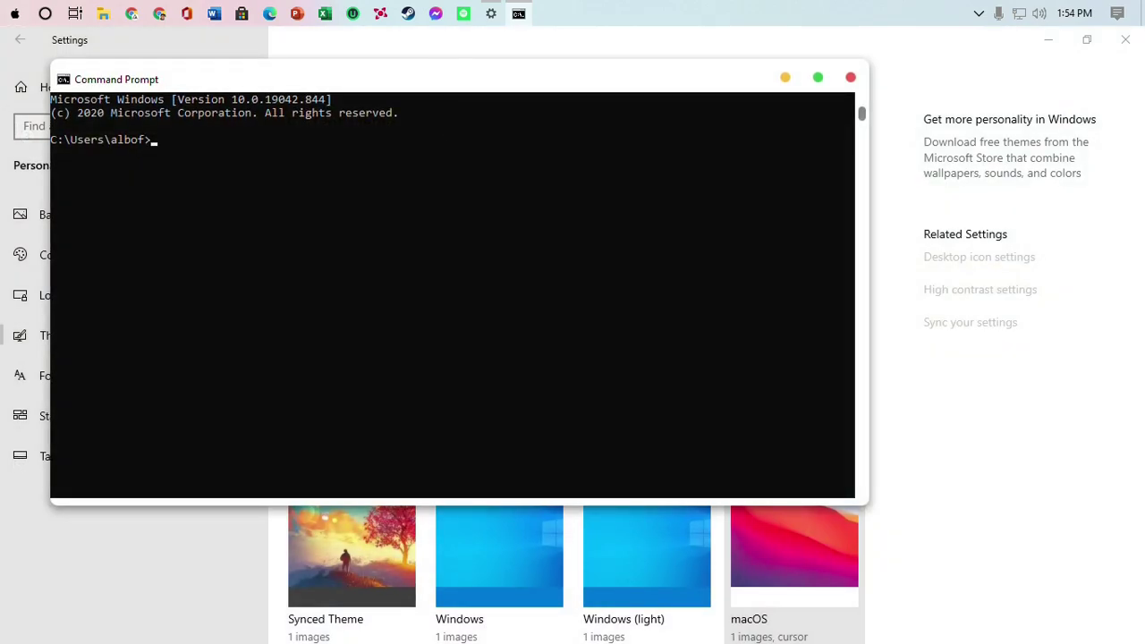
left_click_drag(452, 72, 464, 59)
left_click(863, 68)
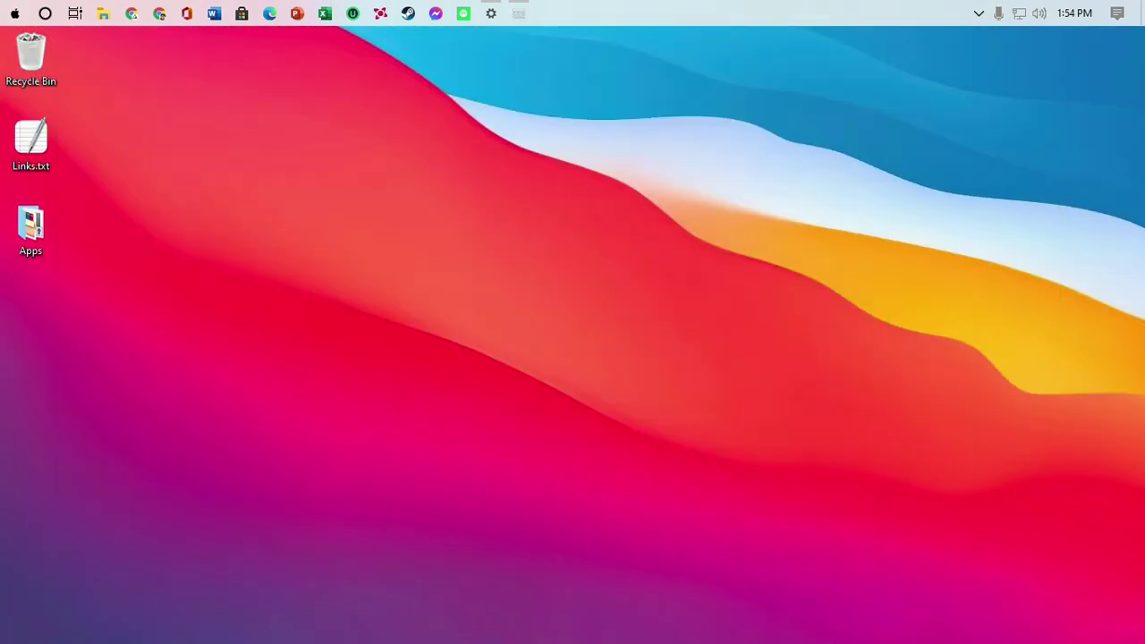
left_click(491, 13)
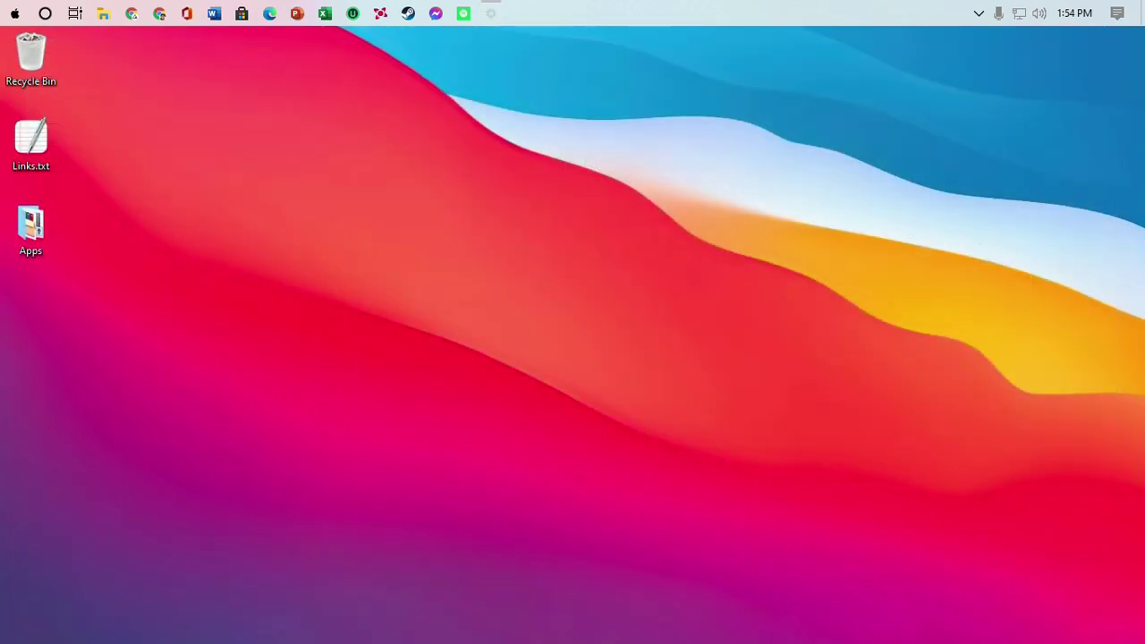
left_click(1126, 39)
- Examine the macOS theme's look in File Explorer as a restored, floating window, and close it
left_click(104, 13)
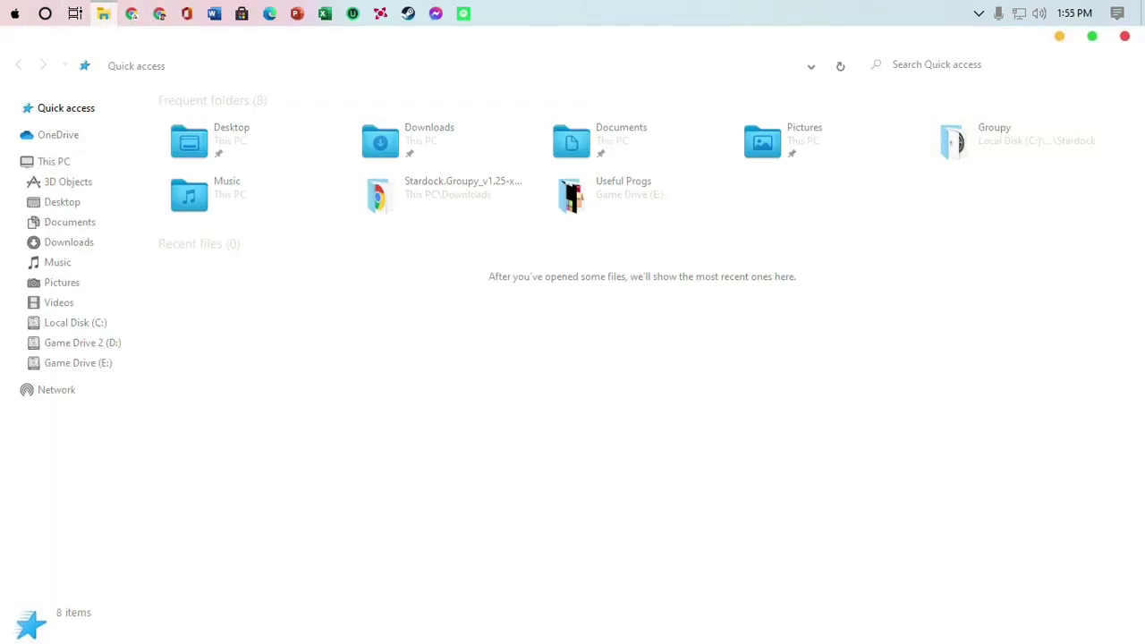
left_click_drag(725, 41, 574, 111)
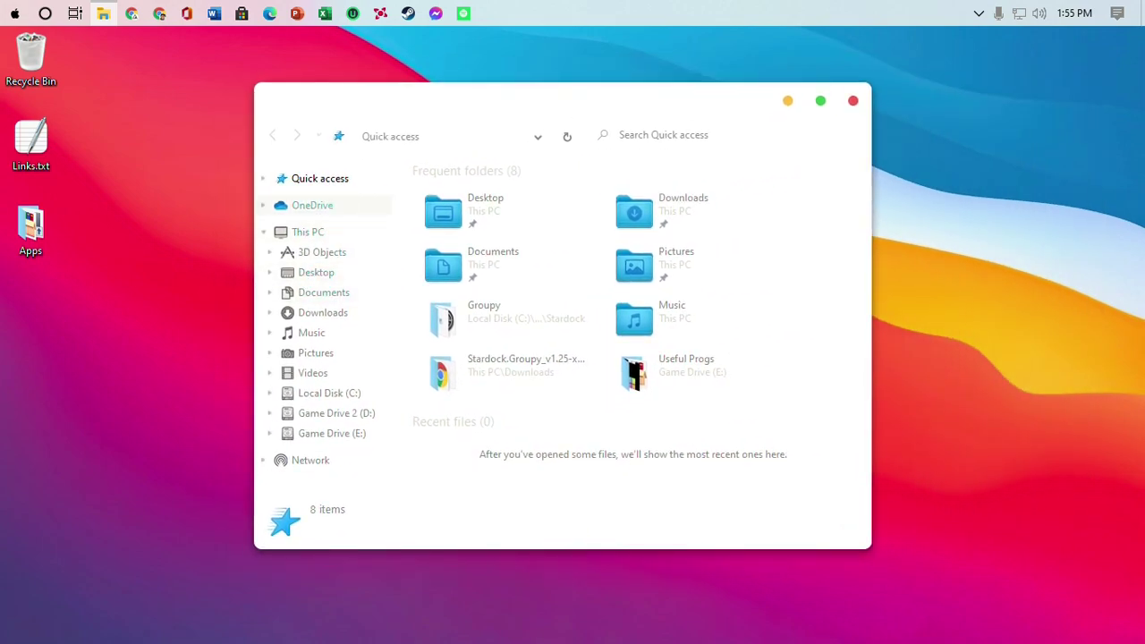
left_click_drag(543, 107, 570, 117)
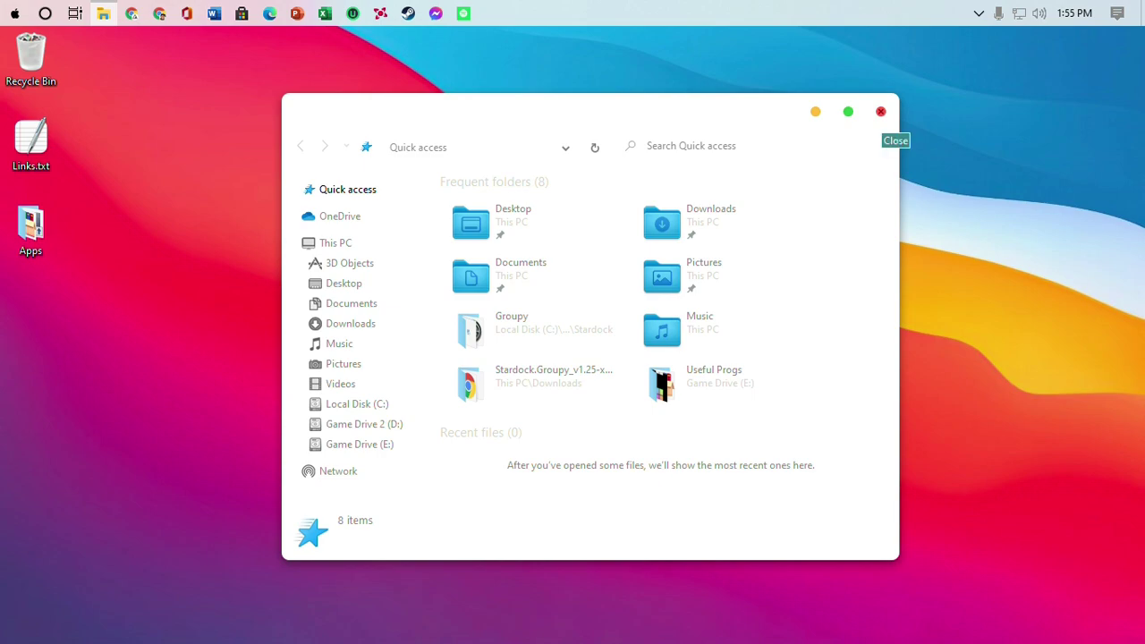
left_click(881, 111)
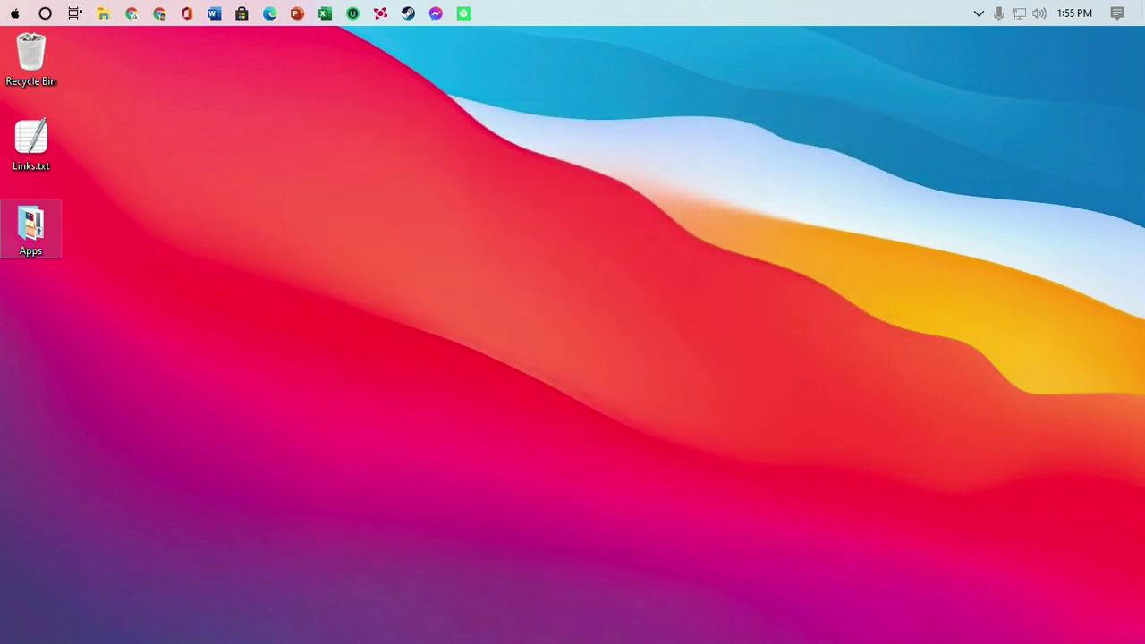
- Launch MacTypeInstaller_2019.1-beta6.exe from the desktop Apps folder and allow it to make changes
double_click(31, 228)
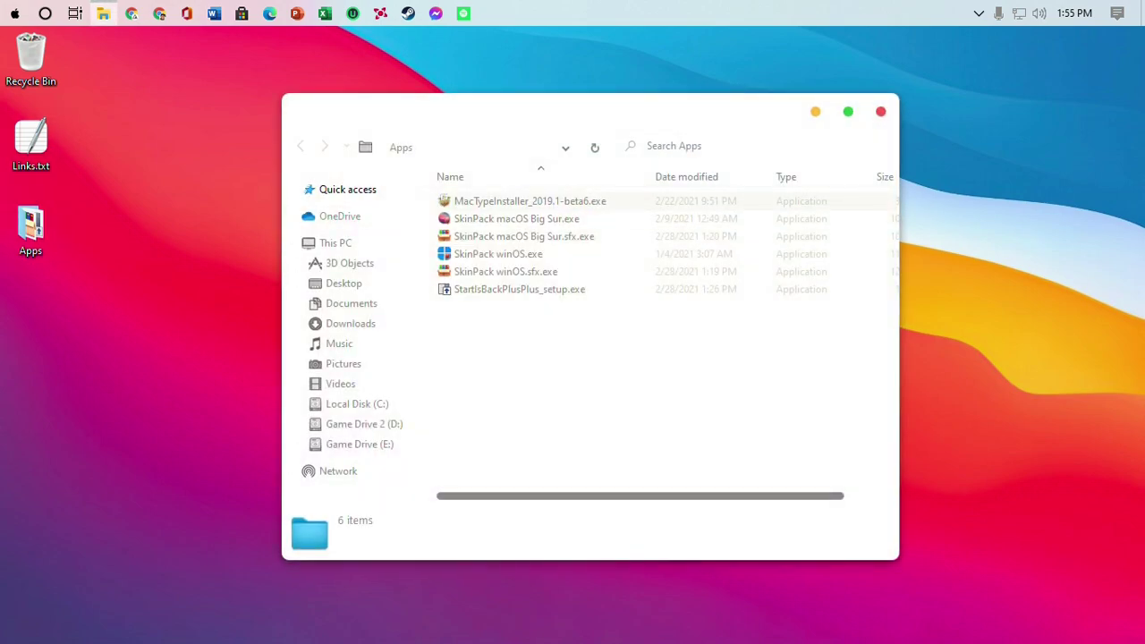
left_click_drag(541, 107, 554, 96)
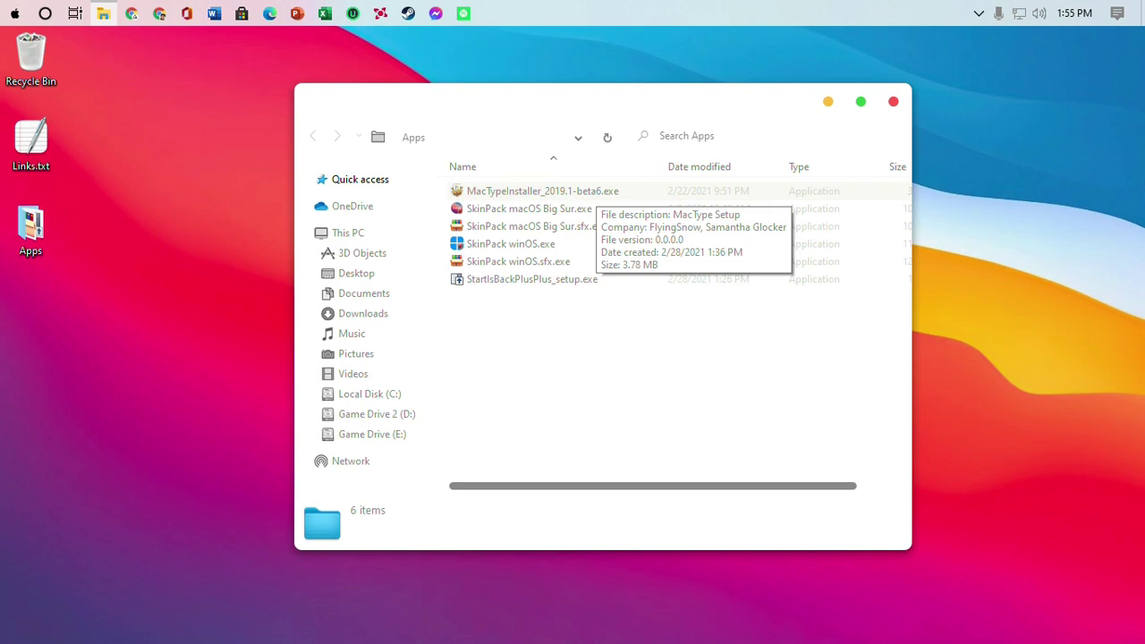
left_click(618, 195)
right_click(618, 196)
left_click(631, 205)
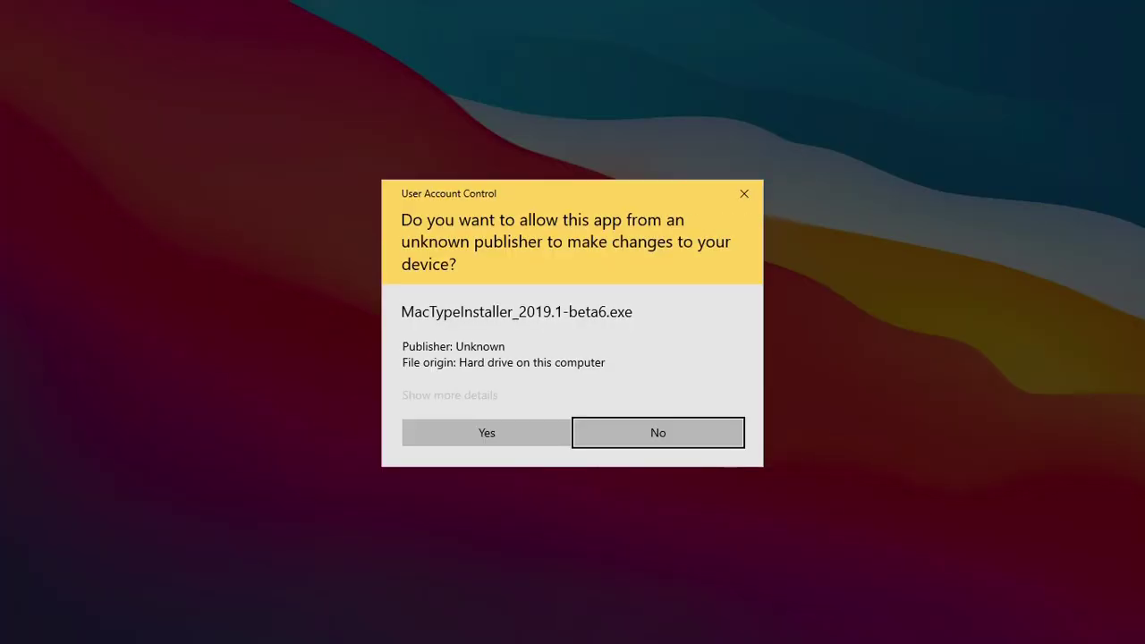
left_click(468, 434)
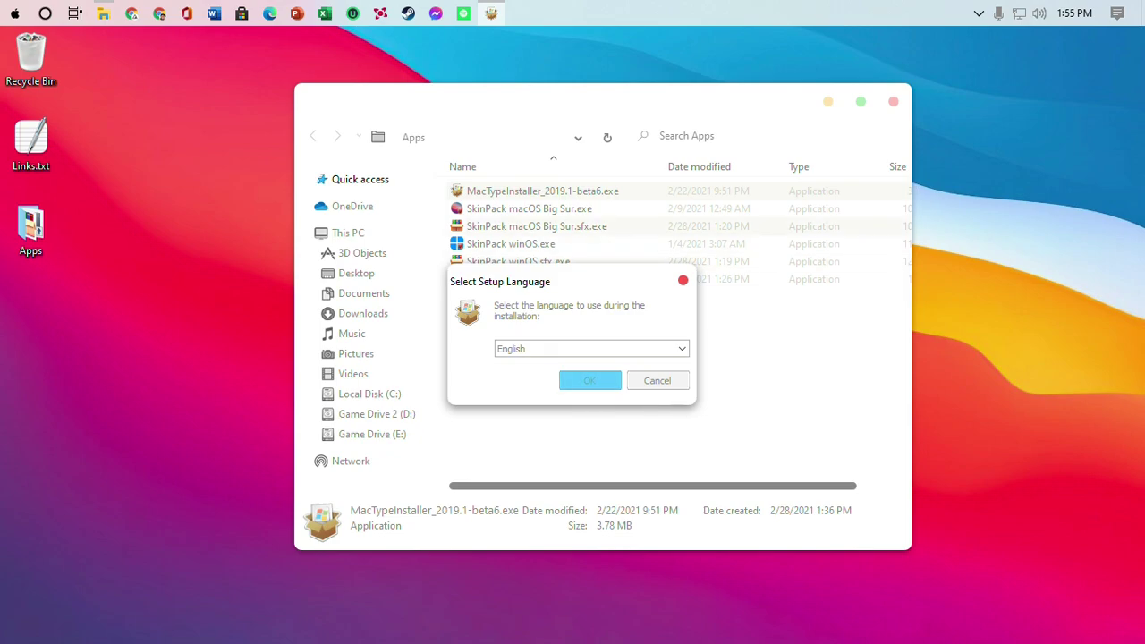
- Install MacType in English, accepting the license, with the C:\Program Files\MacType folder, Full installation and no desktop shortcuts
key("Return")
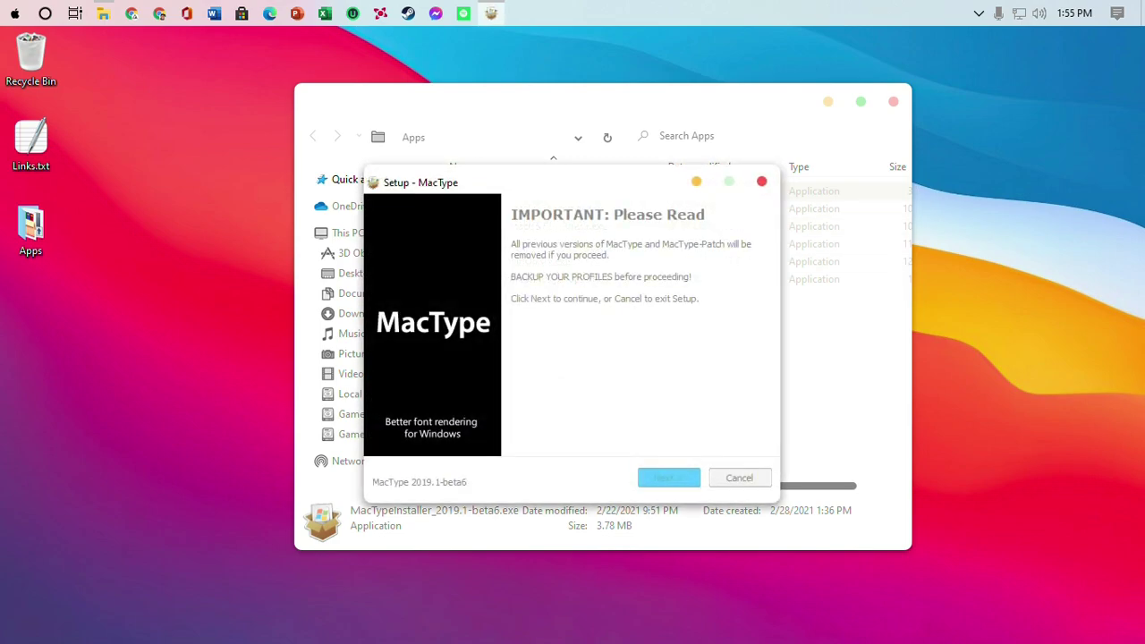
key("Return")
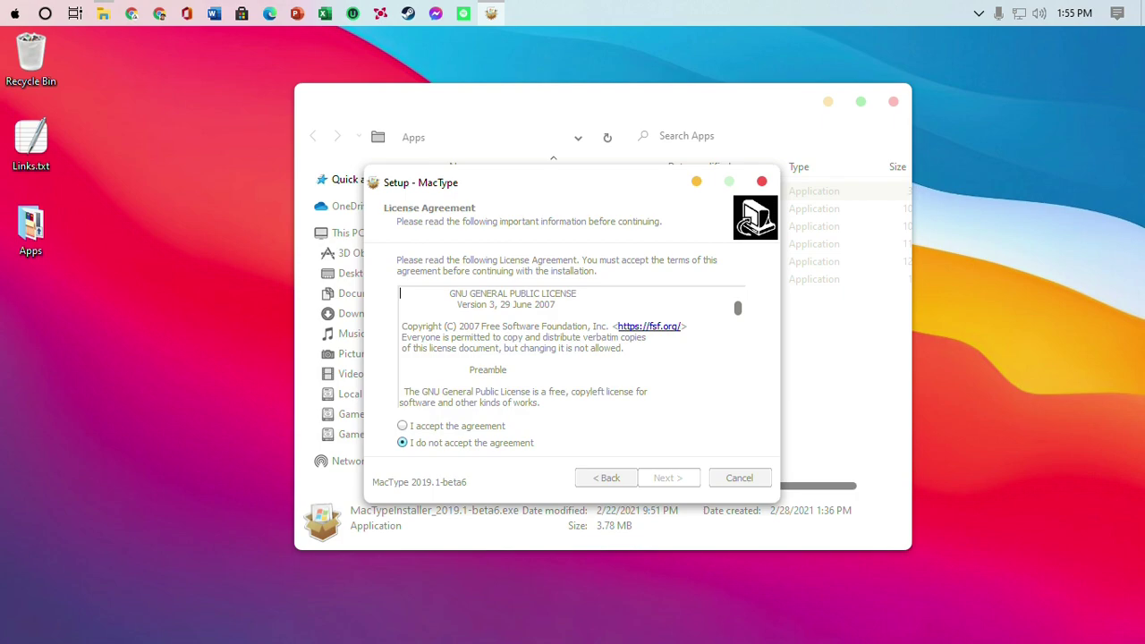
key("alt+a")
key("Return")
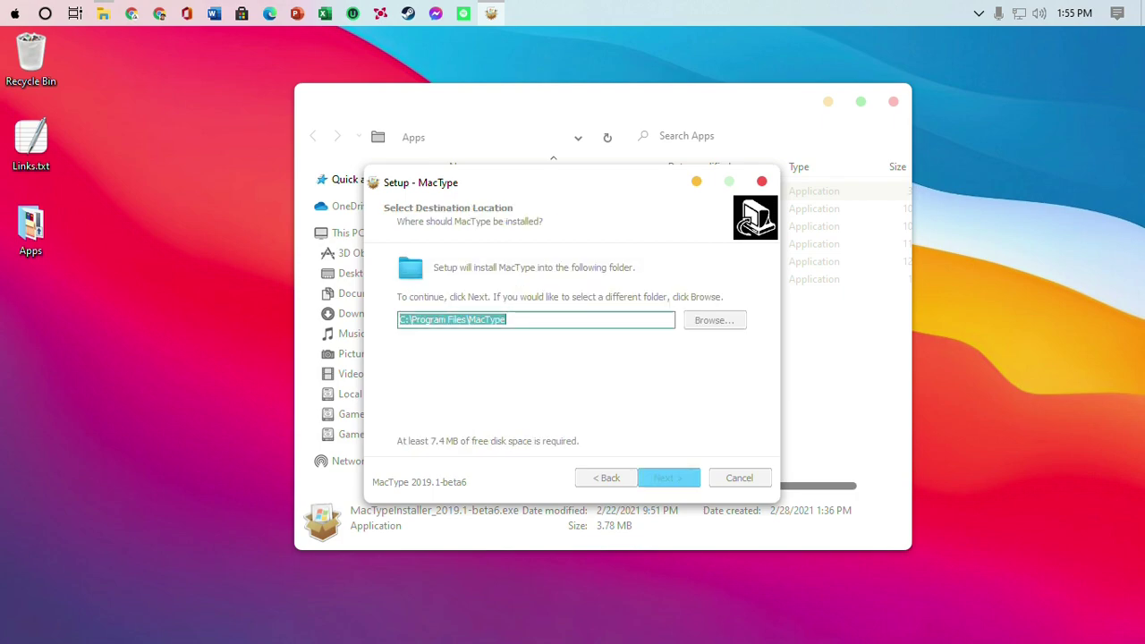
key("Return")
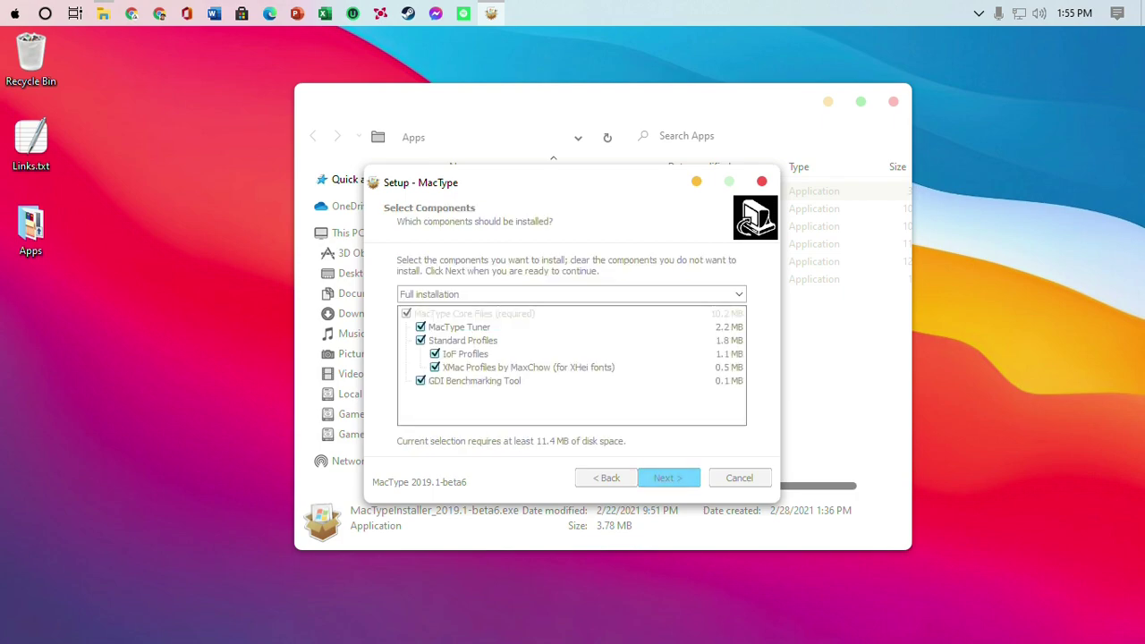
key("Return")
key("Return")
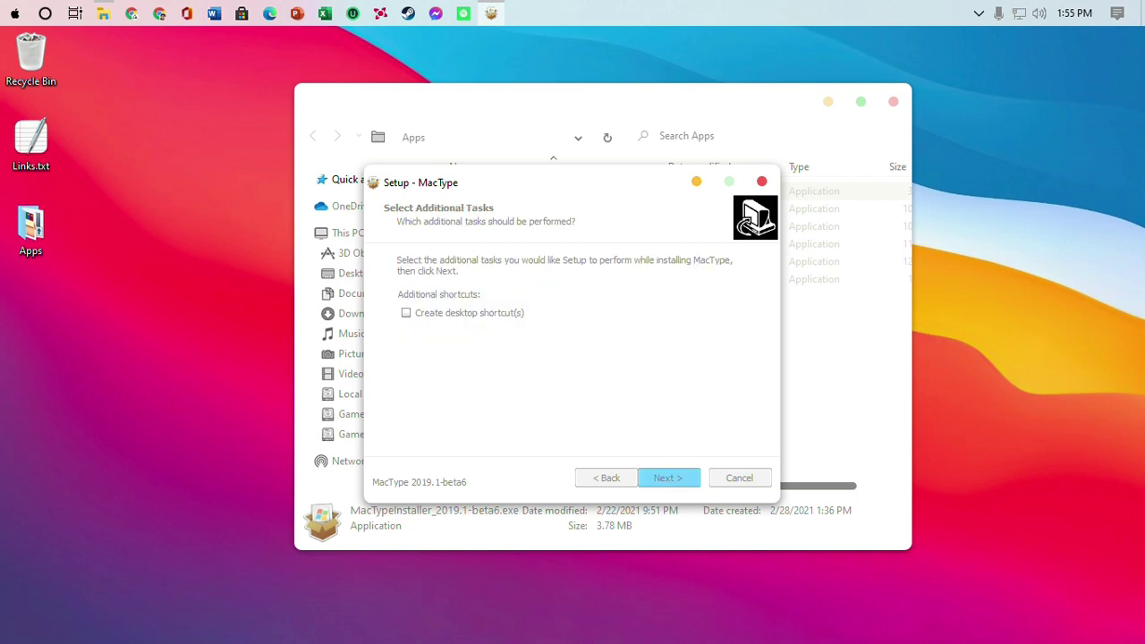
key("Return")
key("Return")
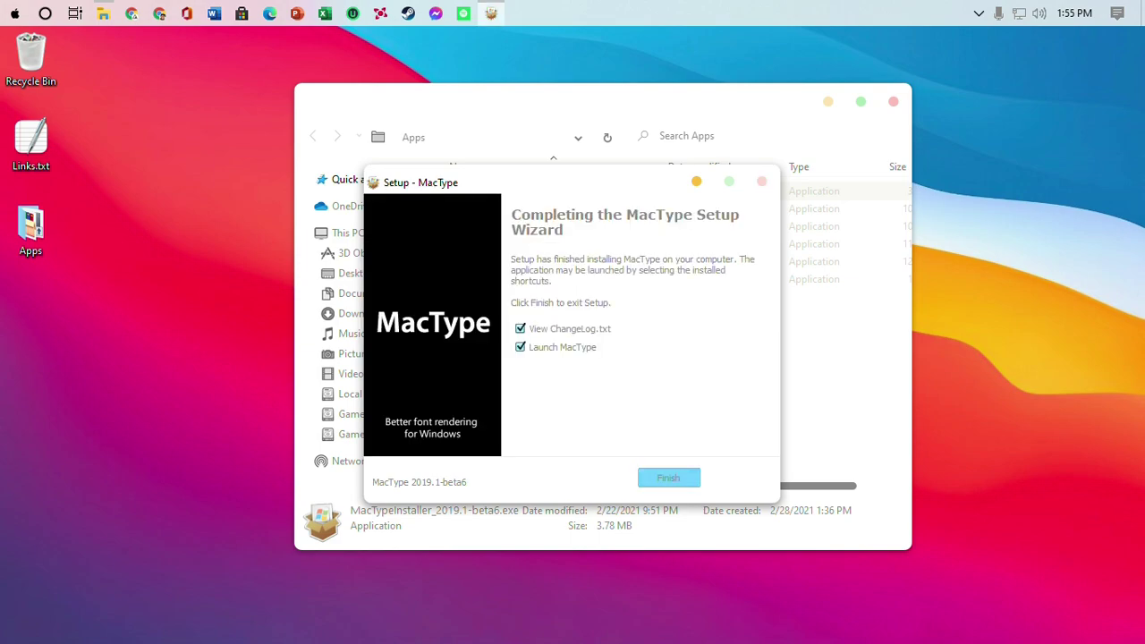
- Finish the setup with MacType launching, allow MacWiz.exe to make changes, and close the opened ChangeLog.txt
key("Return")
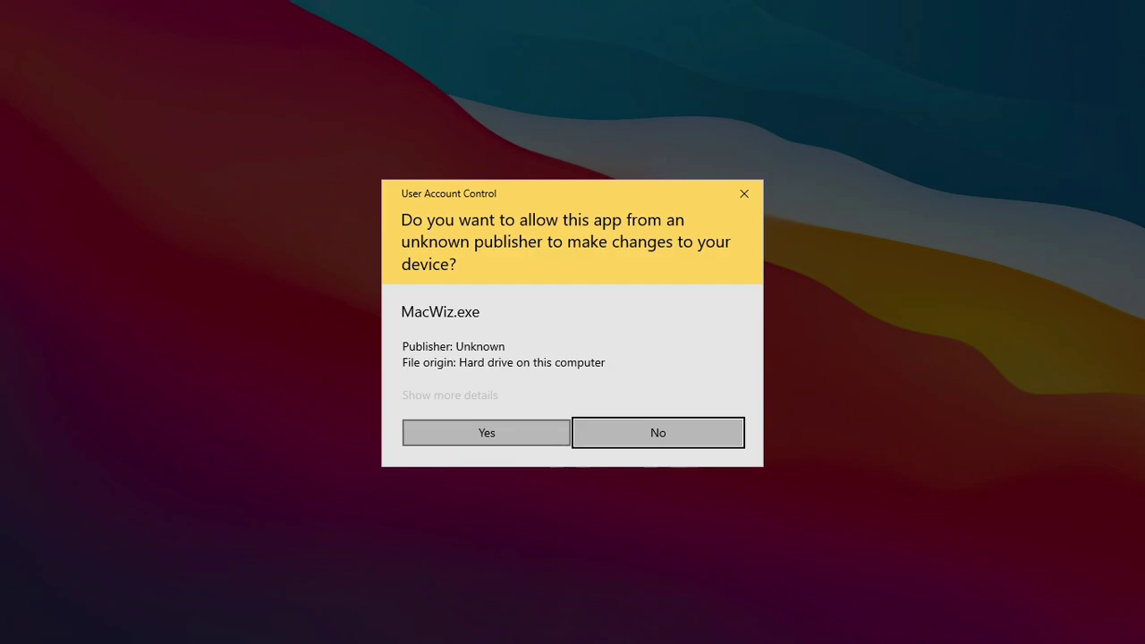
left_click(486, 432)
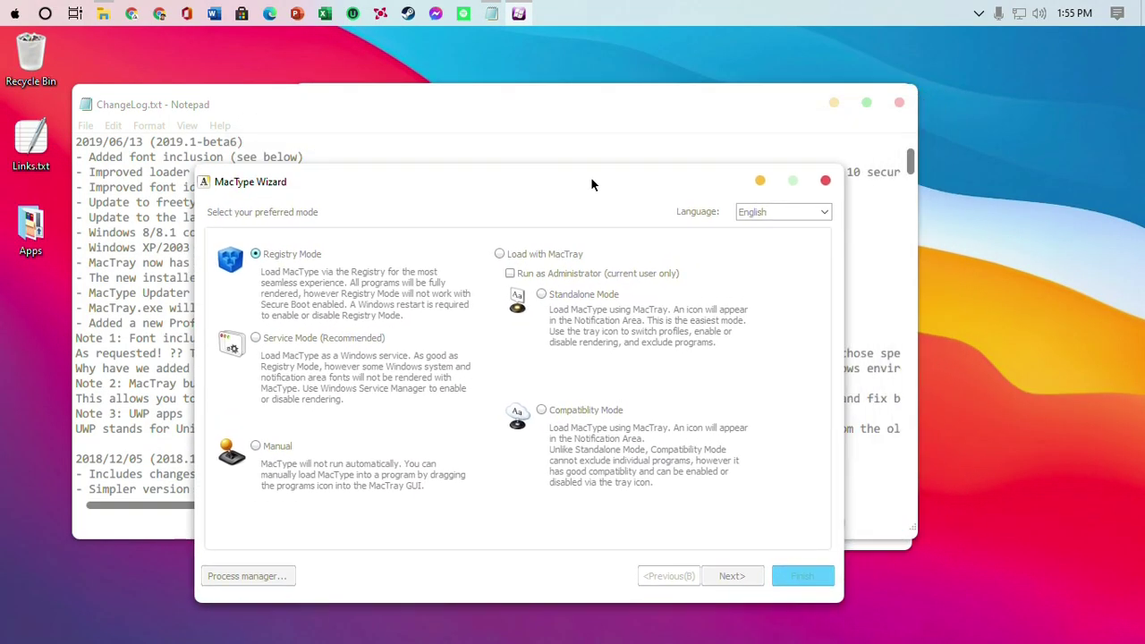
left_click(899, 102)
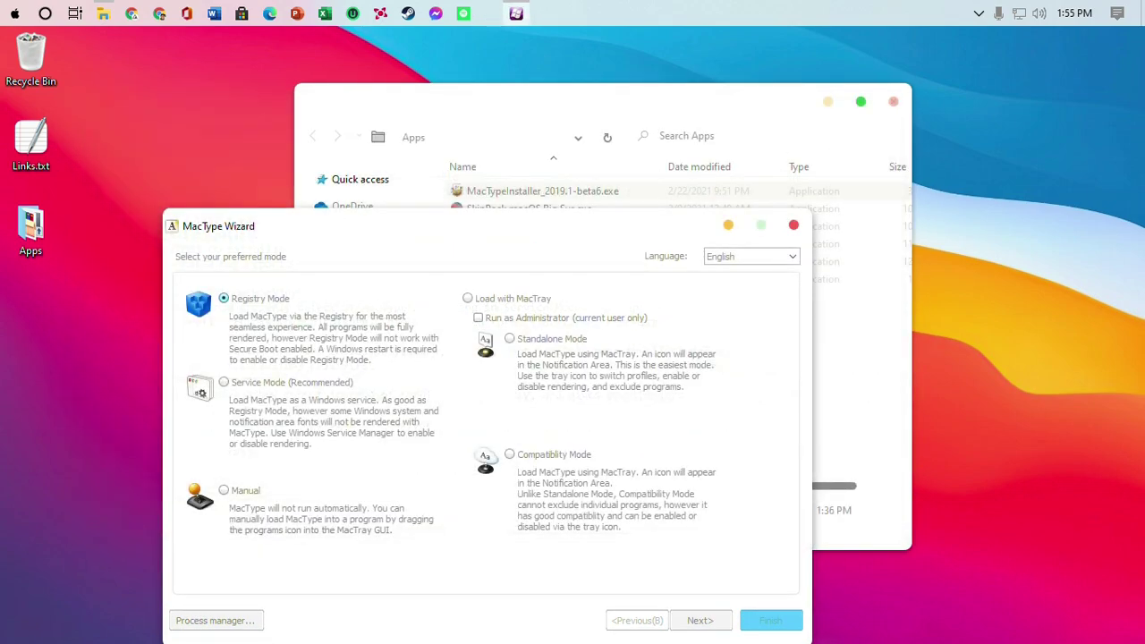
left_click_drag(486, 226, 644, 87)
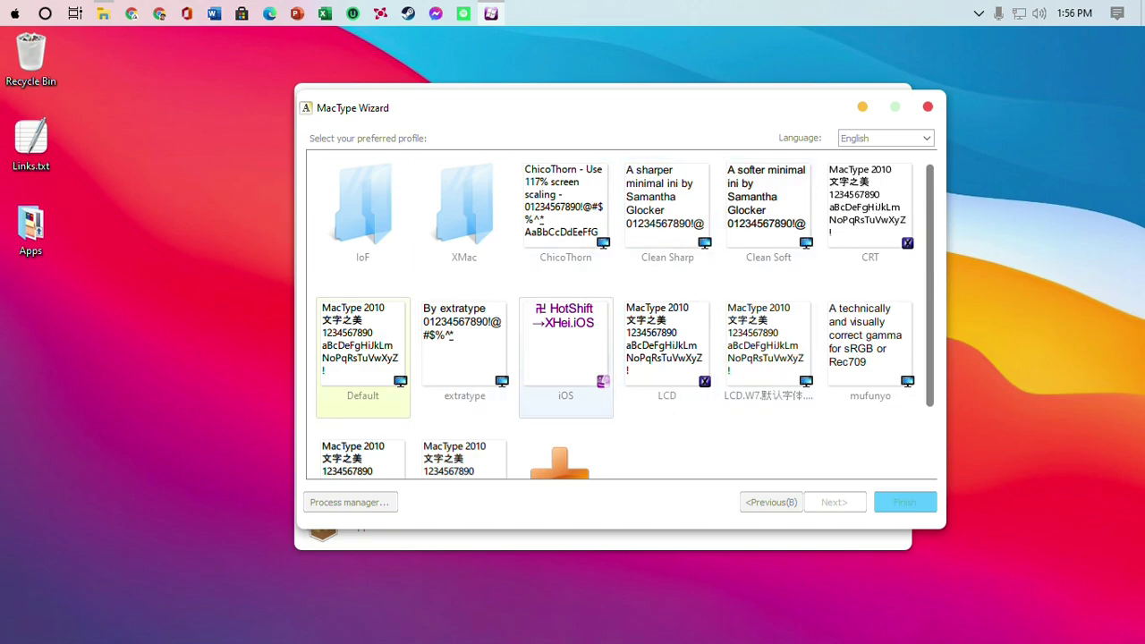
- Examine the font profiles in the MacType Wizard, including those in the XMac folder, and return to the main profile list
scroll(565, 358, "down", 2)
scroll(768, 219, "up", 2)
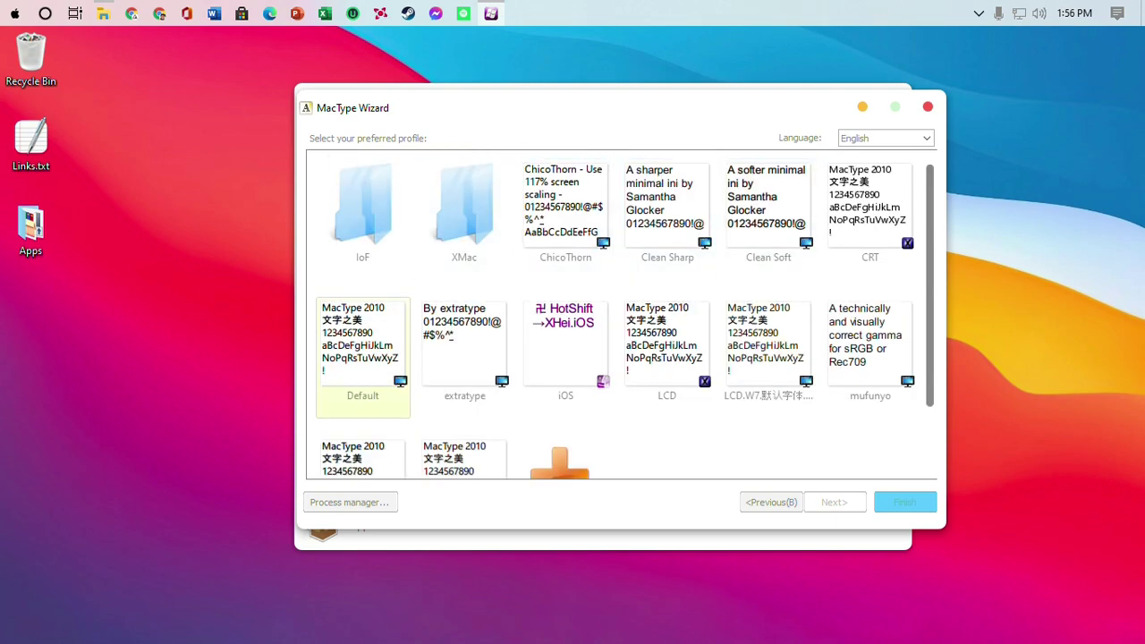
double_click(465, 211)
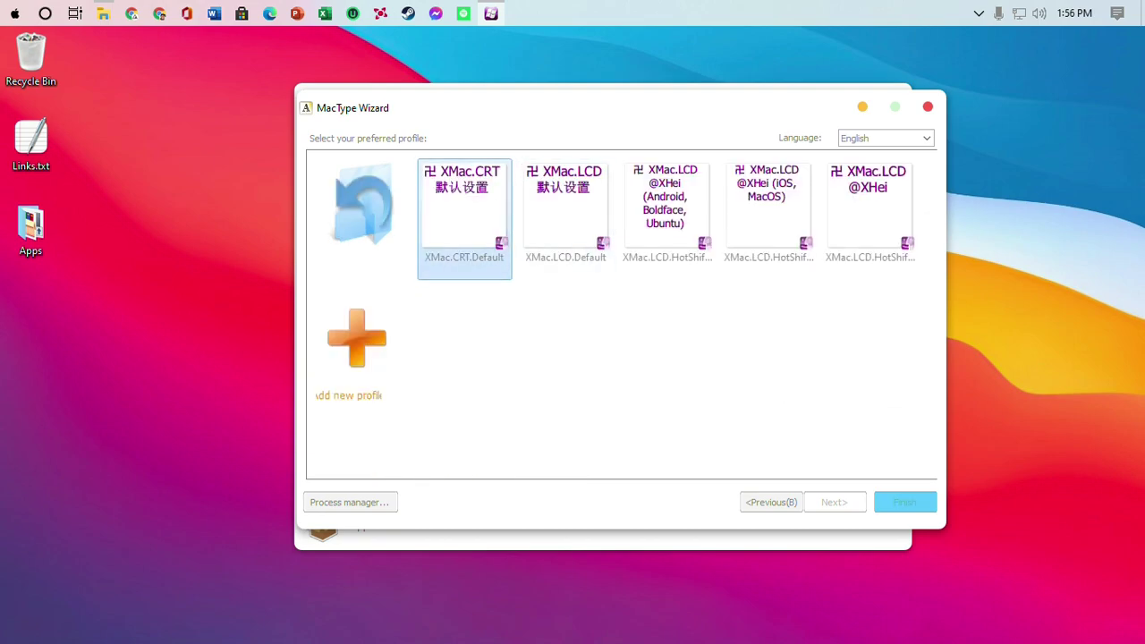
left_click(771, 502)
left_click(834, 502)
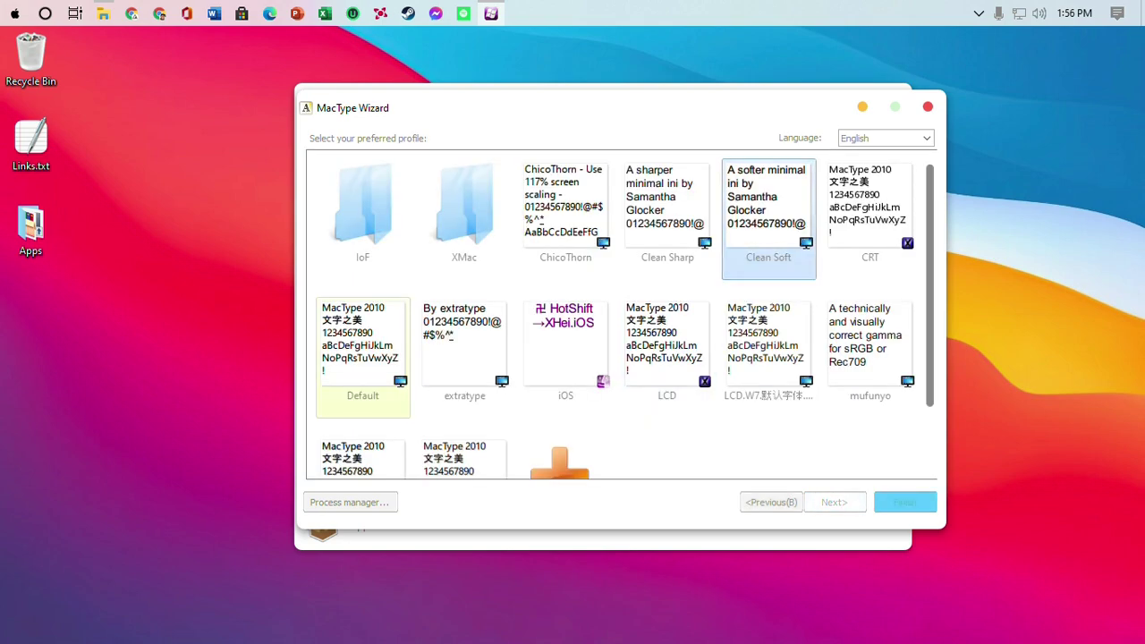
- Apply the Clean Soft profile in the MacType Wizard and confirm the changes
scroll(770, 358, "down", 1)
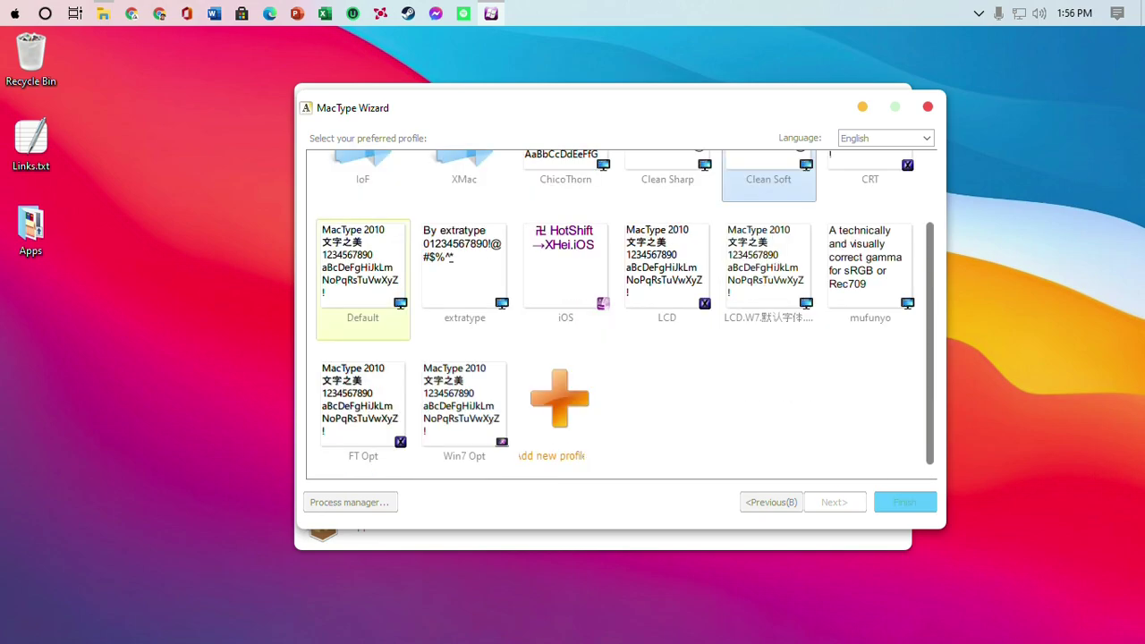
scroll(770, 287, "up", 1)
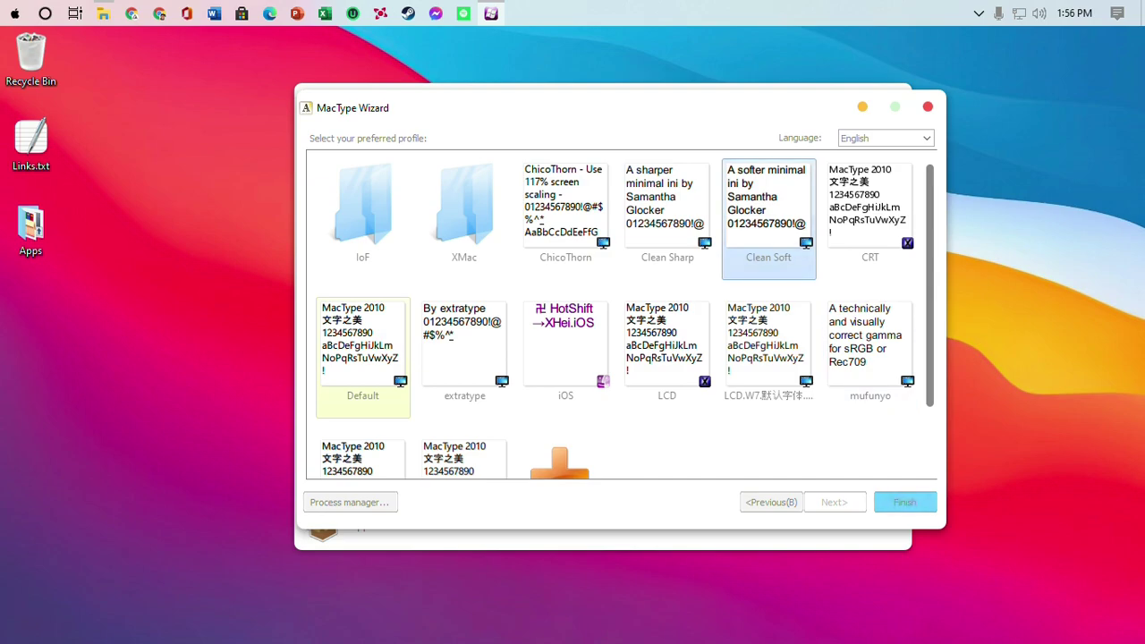
left_click(904, 502)
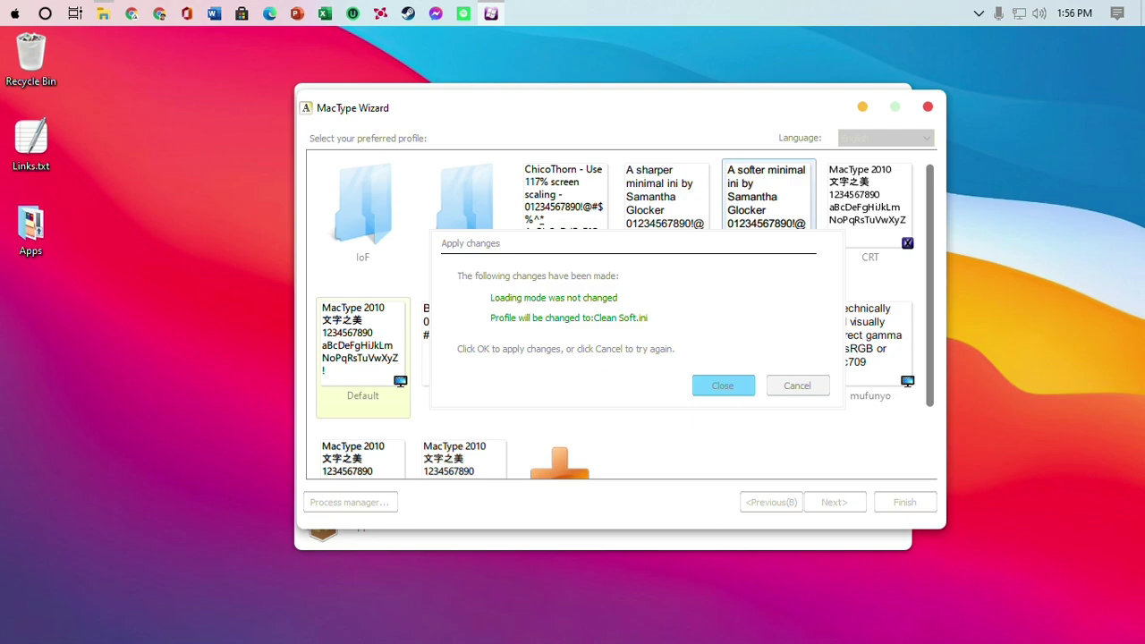
key("Return")
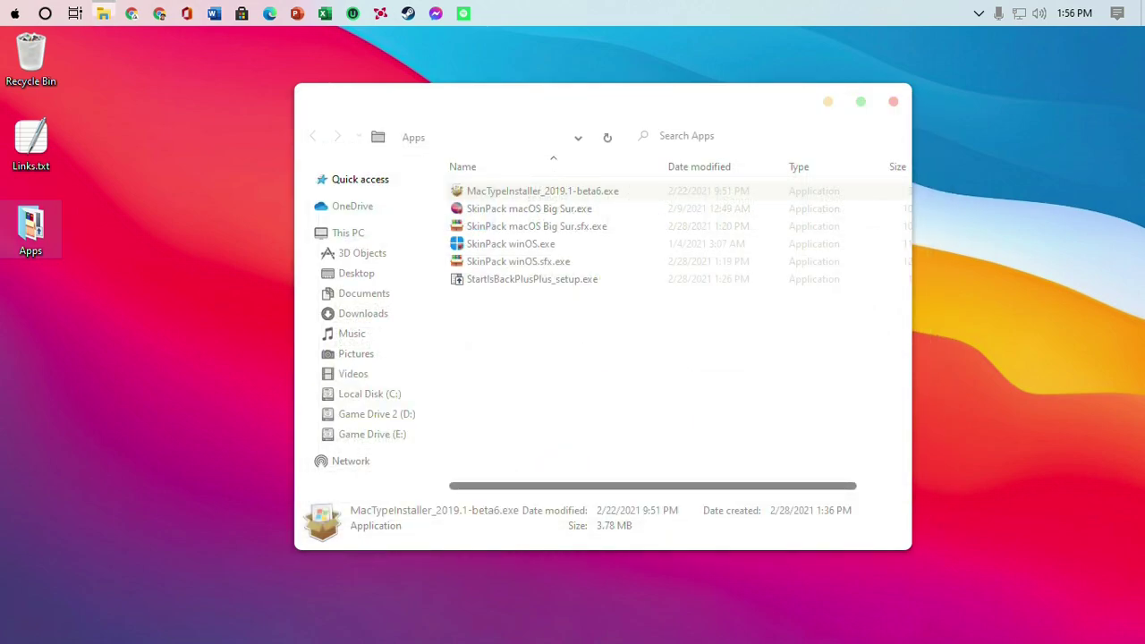
- Refresh the desktop and close the open Apps folder window
right_click(930, 325)
left_click(967, 397)
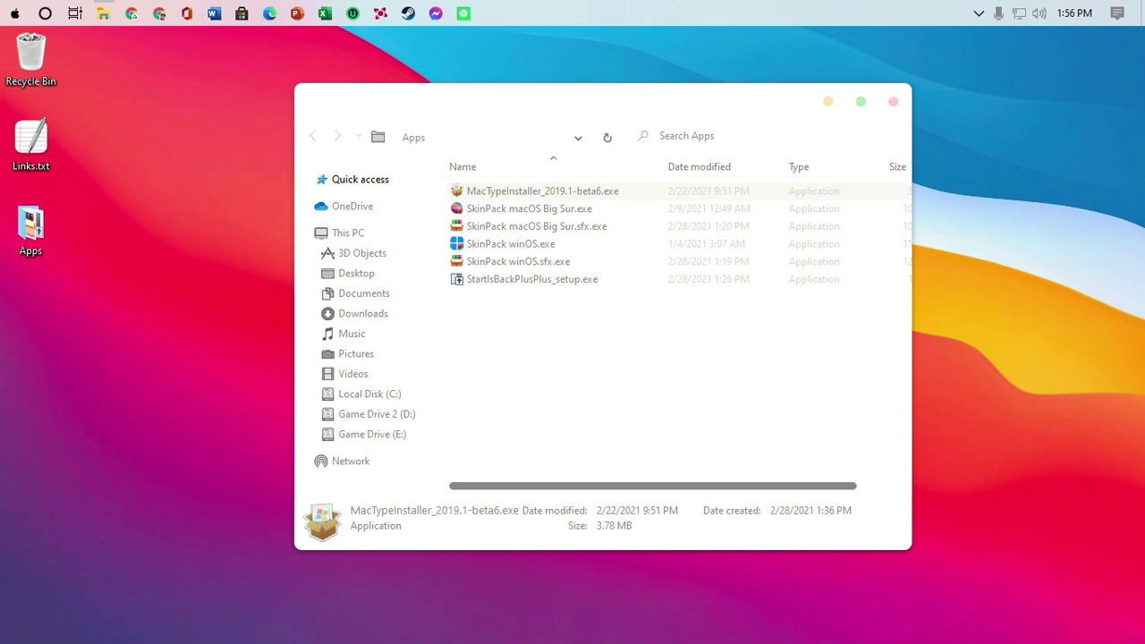
left_click_drag(662, 93, 597, 72)
left_click(830, 80)
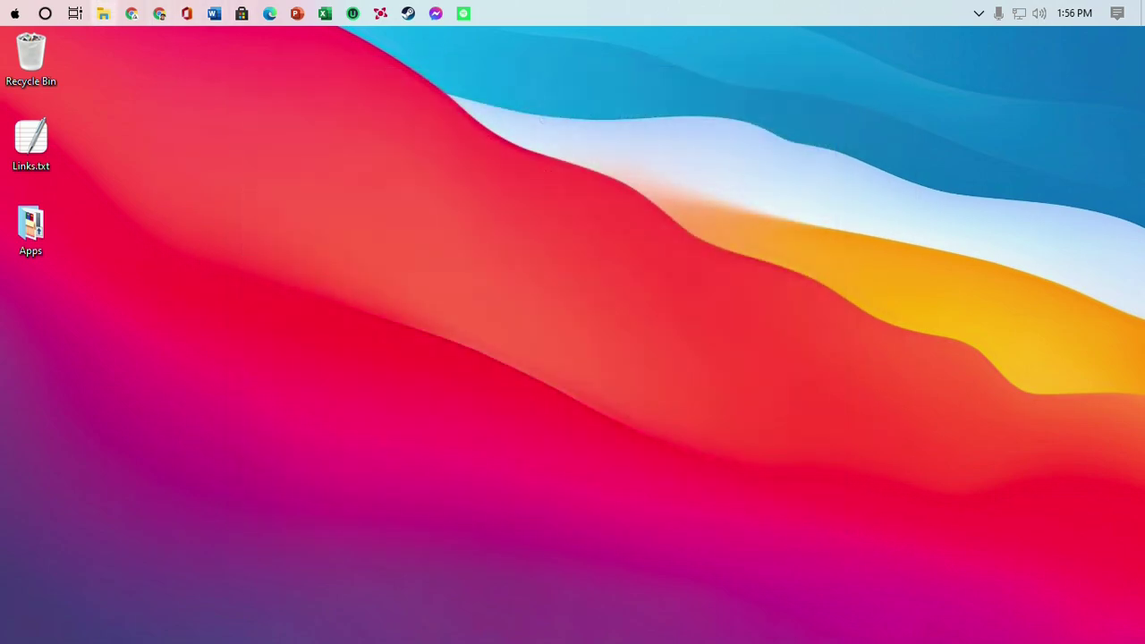
- Examine the font rendering in File Explorer's Quick access, Documents and Downloads, refreshing the desktop in between, and close the window
left_click(103, 13)
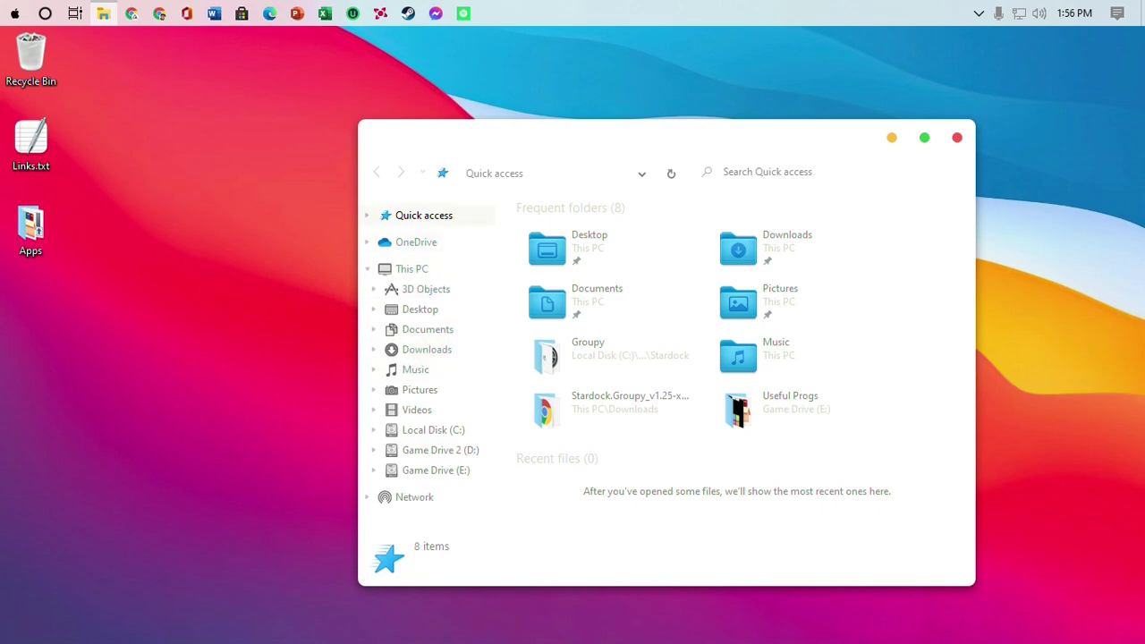
left_click_drag(567, 149, 524, 102)
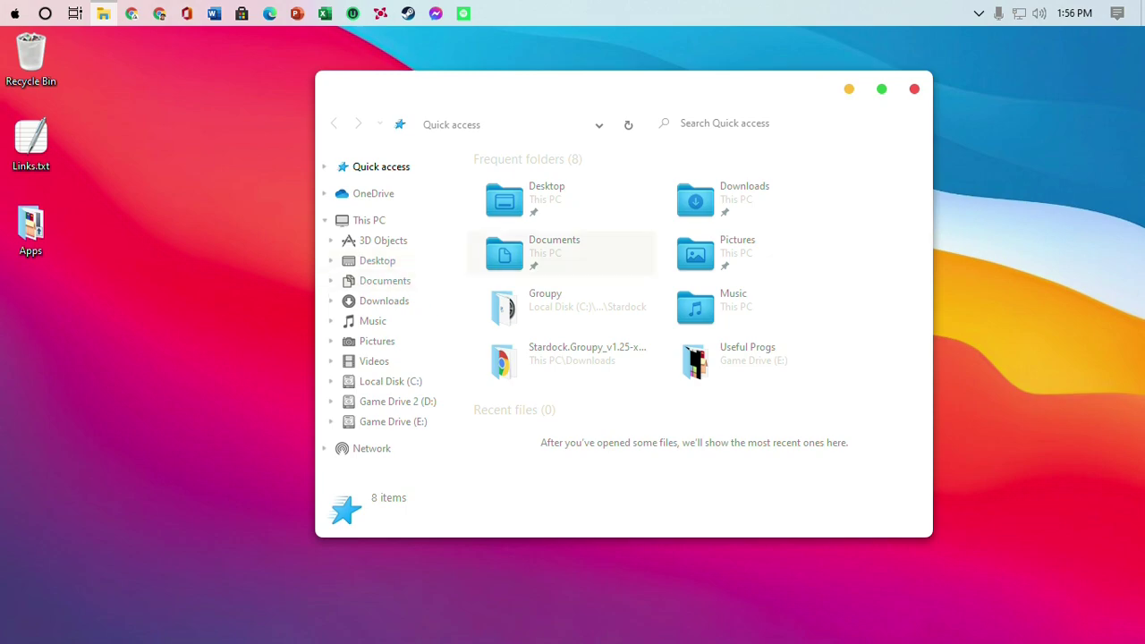
left_click(914, 89)
right_click(226, 181)
left_click(269, 256)
left_click(104, 12)
left_click(385, 281)
left_click(387, 302)
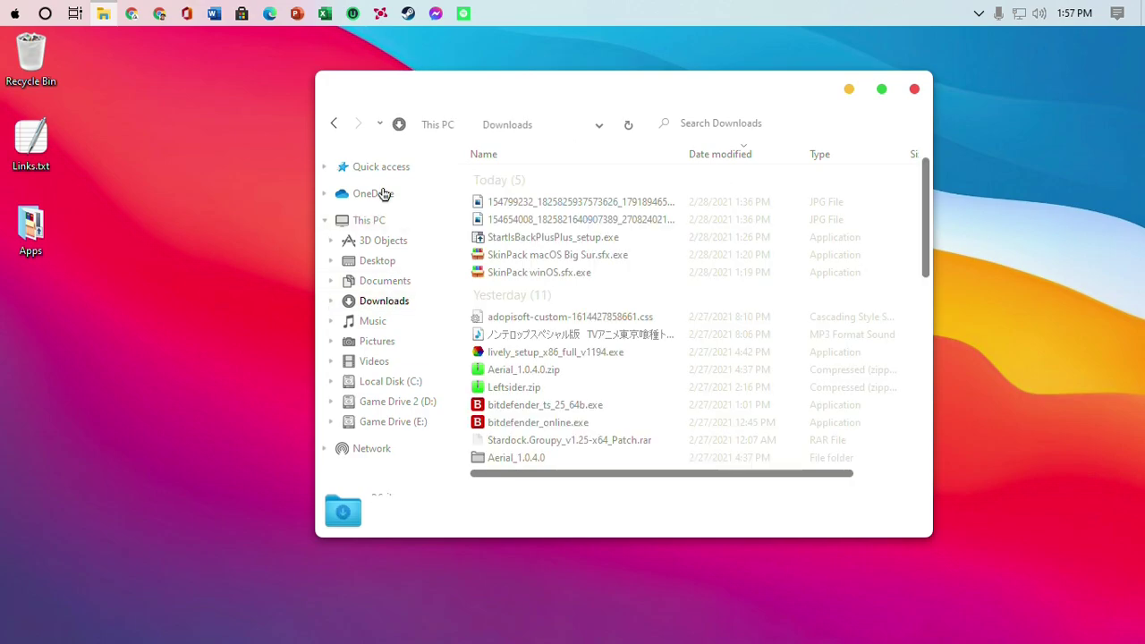
left_click(915, 88)
- Run StartIsBackPlusPlus_setup.exe from the desktop Apps folder, install StartIsBack for the current user only, and open its configuration
double_click(34, 230)
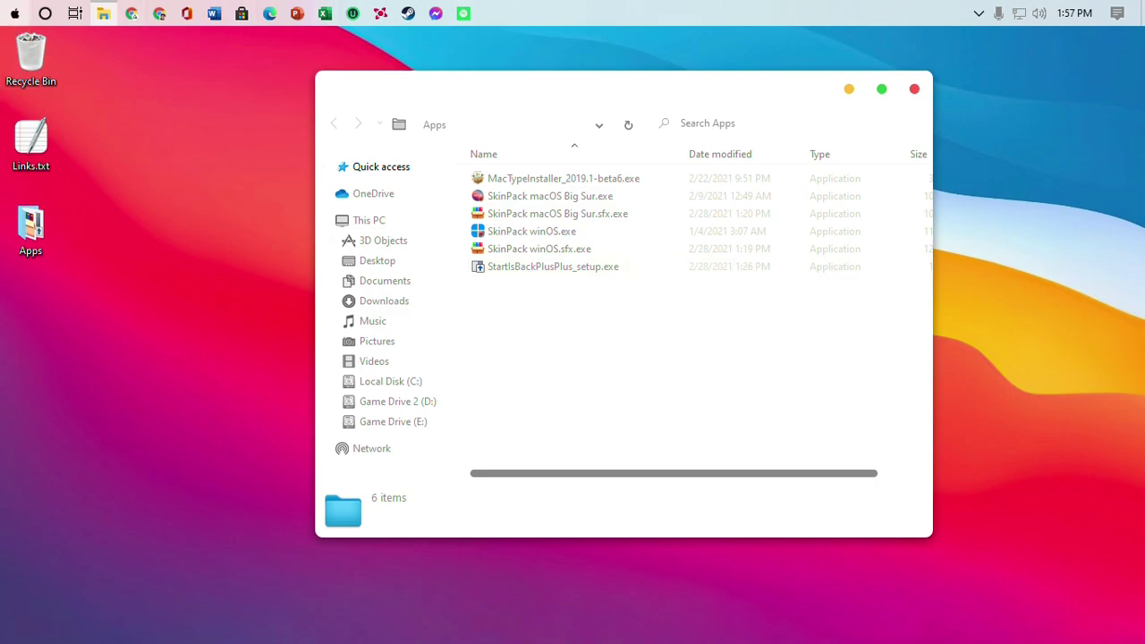
left_click(15, 13)
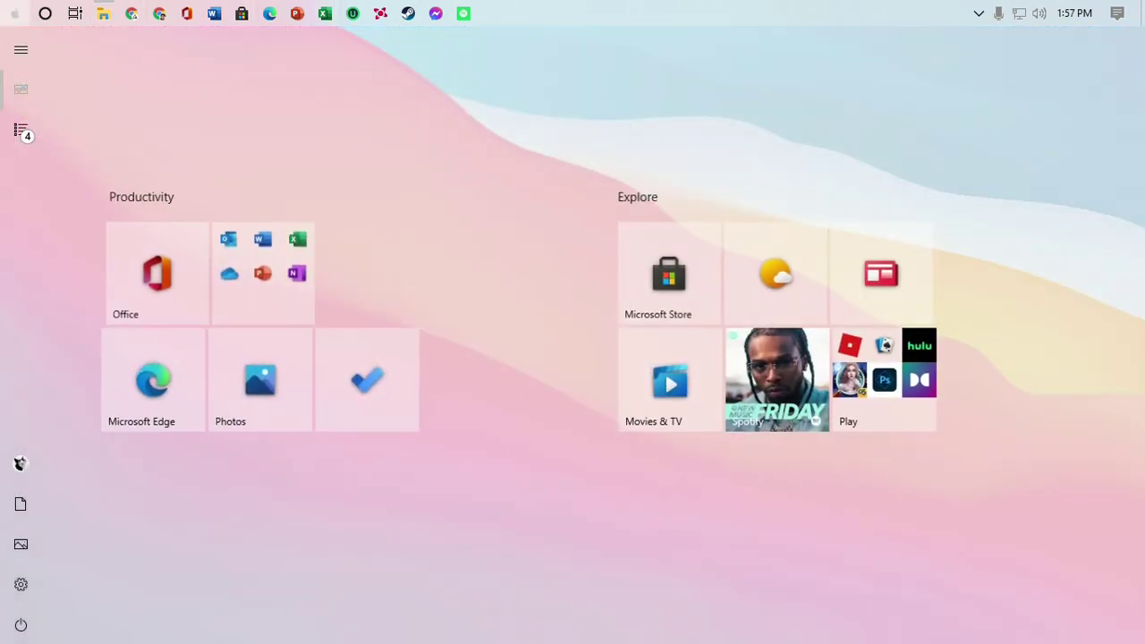
key("super")
left_click_drag(558, 89, 495, 88)
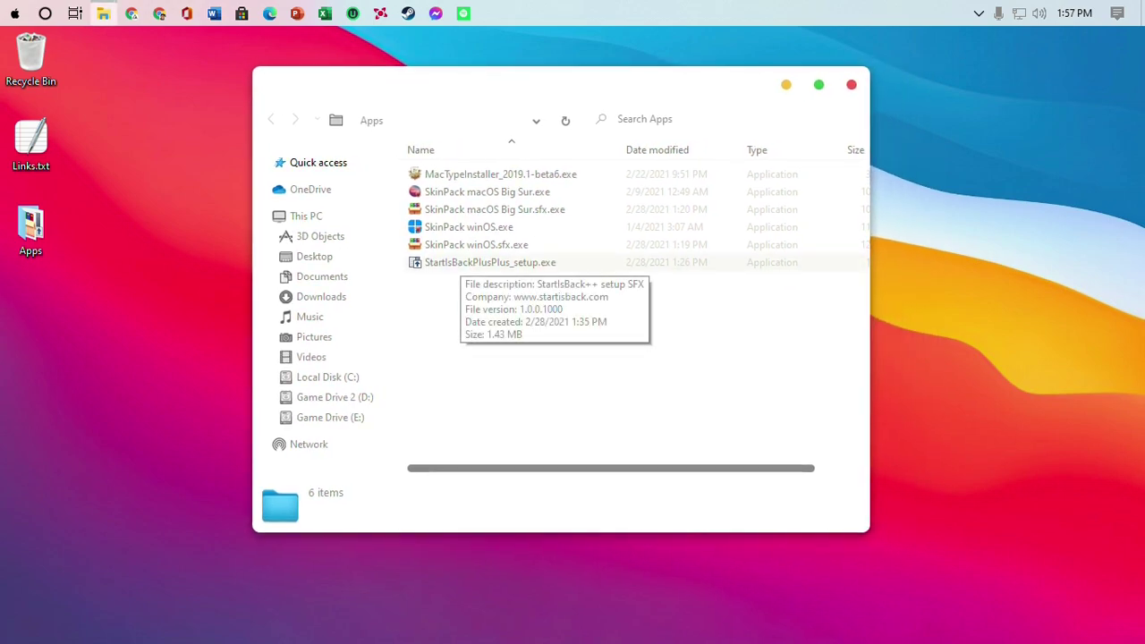
double_click(478, 262)
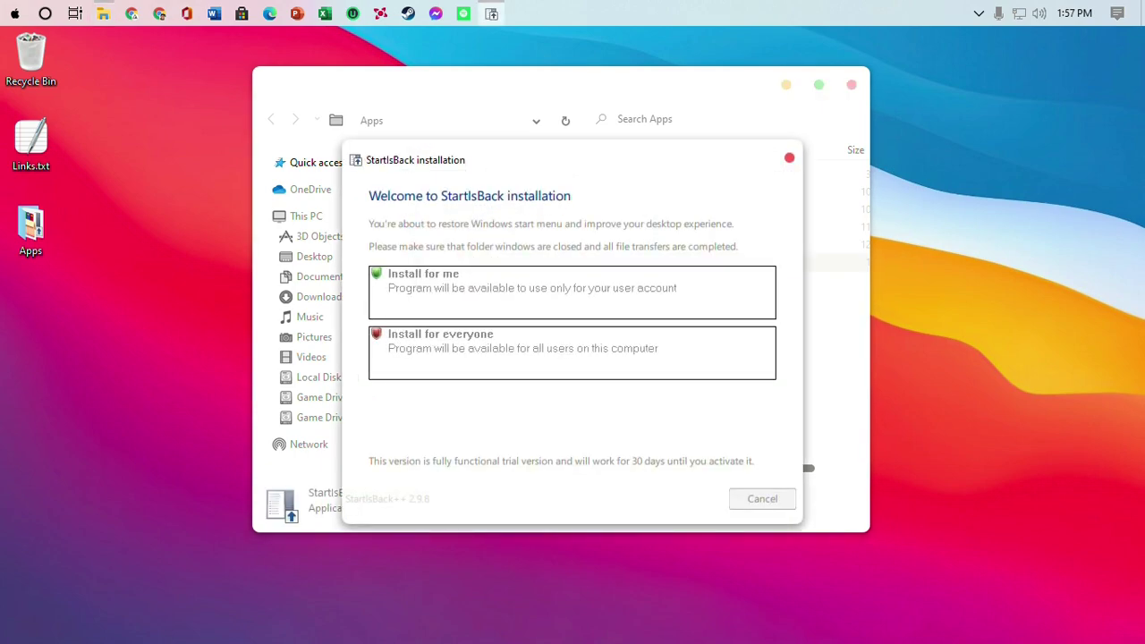
left_click(452, 290)
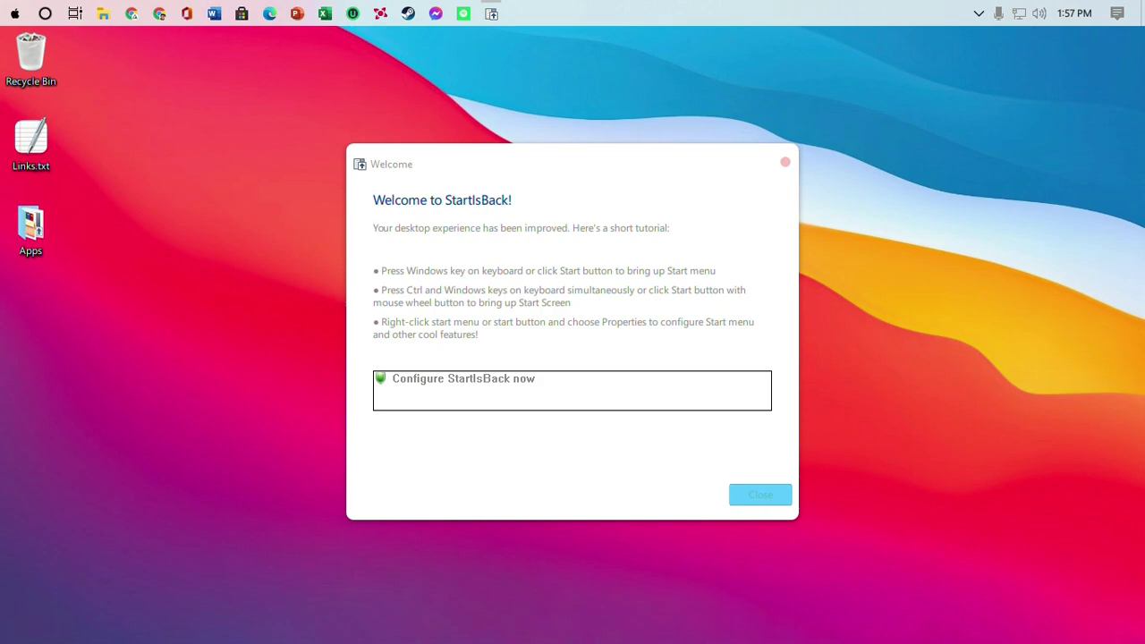
key("Return")
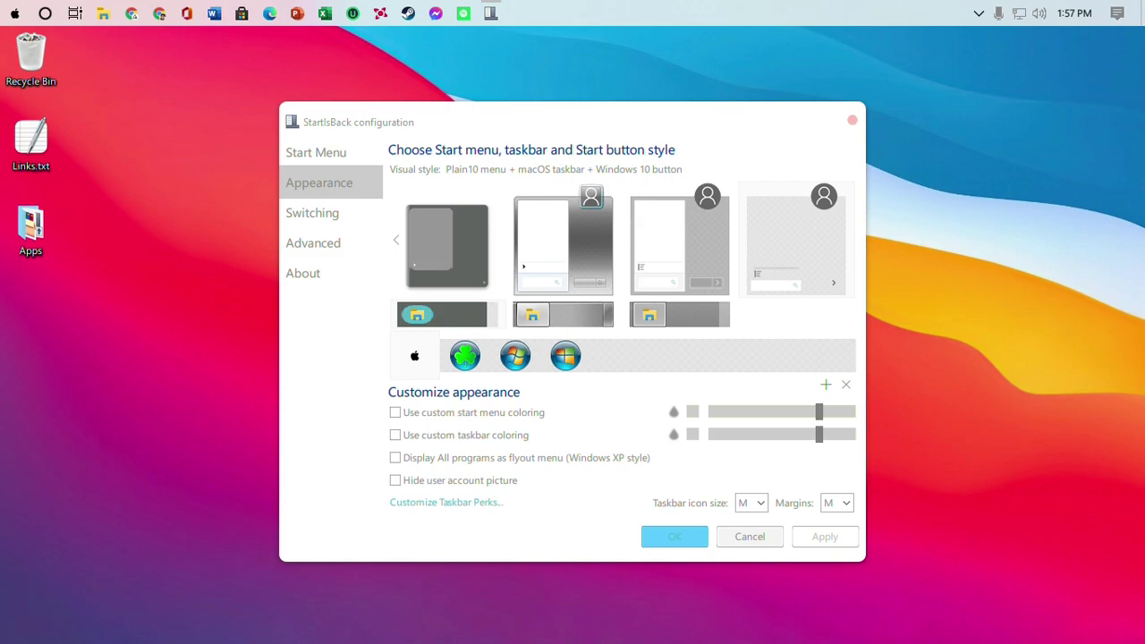
- Examine the Start Menu, Appearance, Switching, Advanced and About pages of the StartIsBack configuration
left_click(313, 243)
left_click(303, 273)
left_click(313, 213)
left_click(319, 182)
left_click(315, 152)
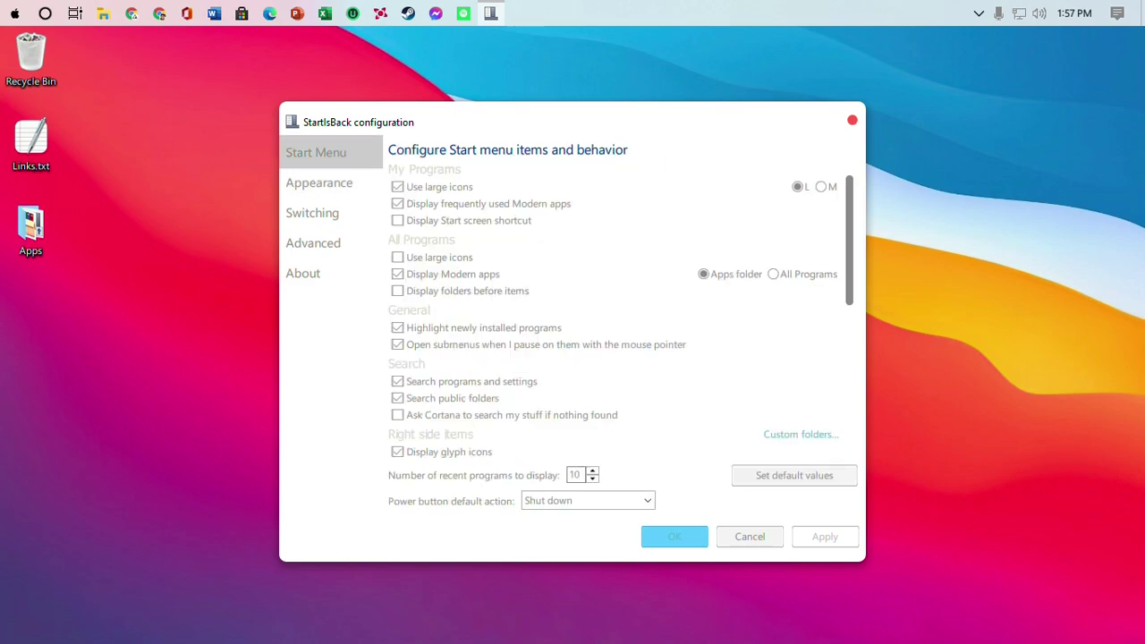
left_click(319, 182)
left_click(316, 152)
left_click(320, 183)
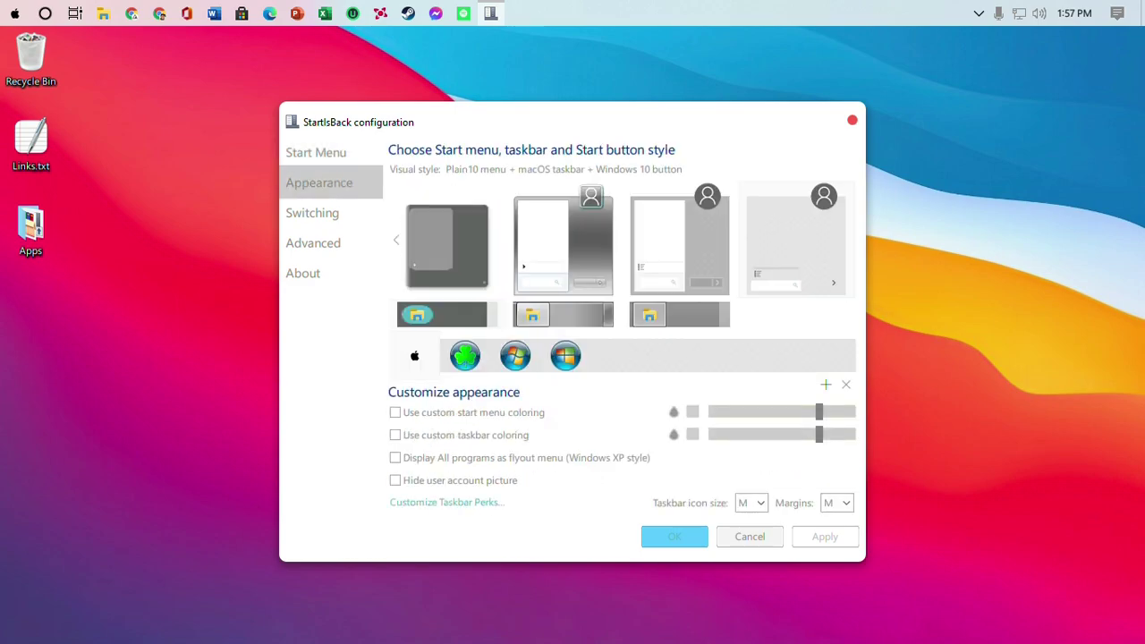
left_click(316, 152)
left_click(314, 242)
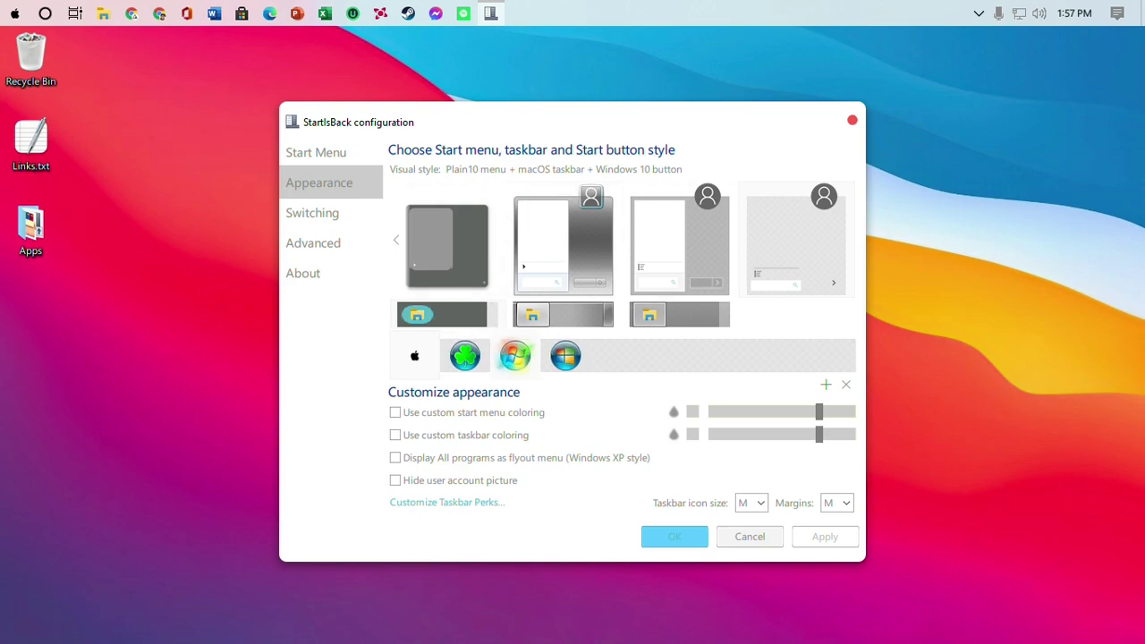
- Enable custom taskbar coloring in the StartIsBack appearance settings and set the taskbar's transparency effect to Clear
left_click_drag(573, 122, 485, 96)
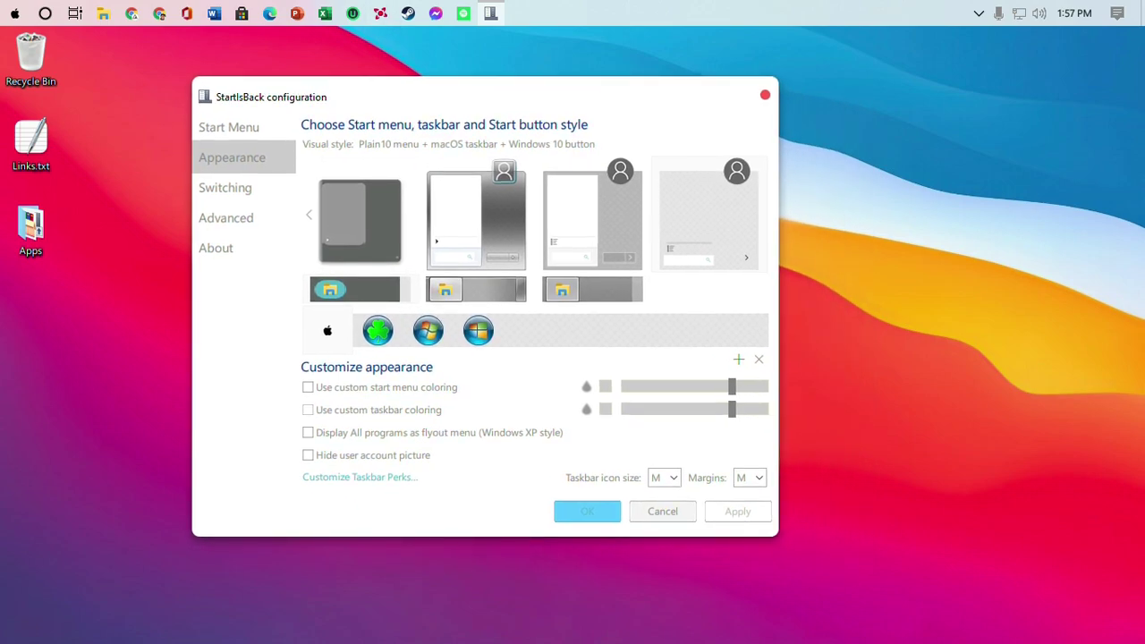
left_click(308, 410)
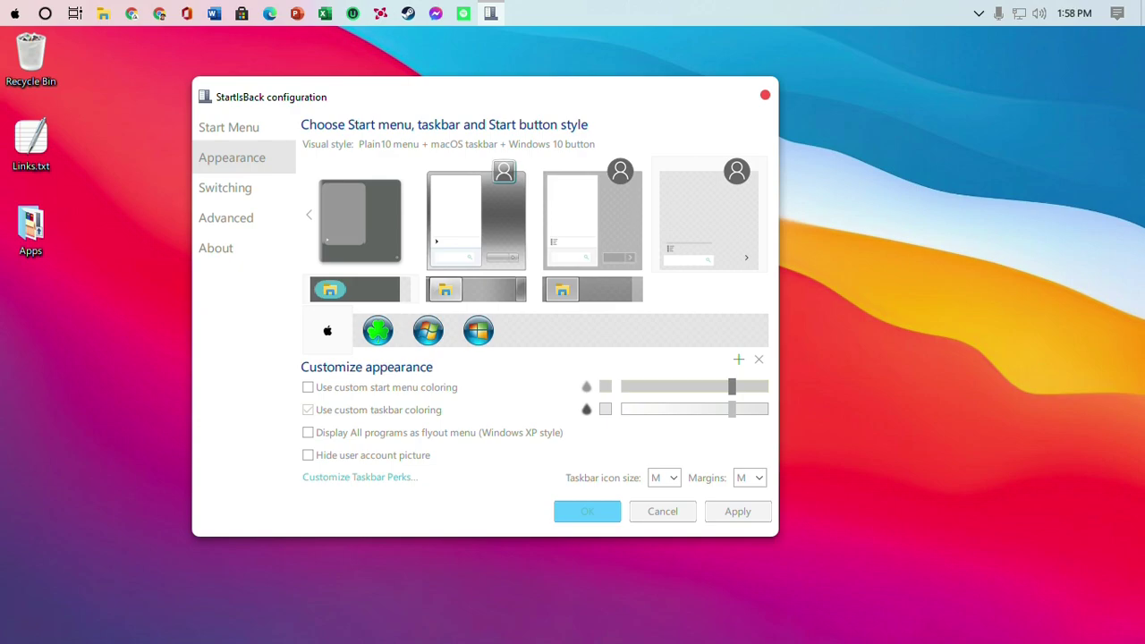
left_click(587, 409)
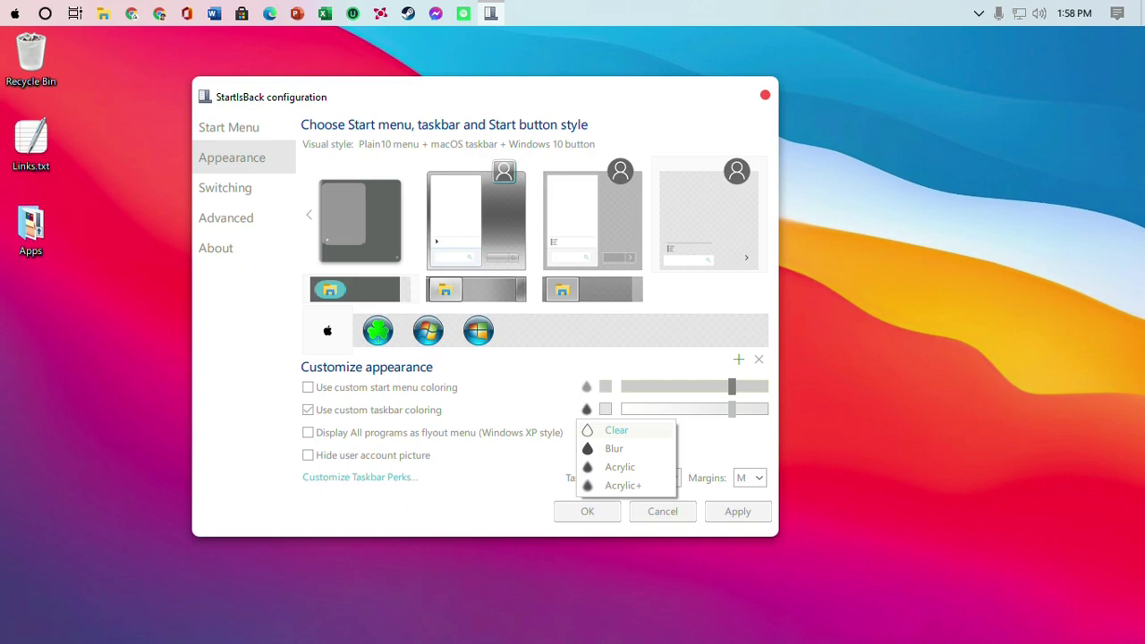
left_click(617, 430)
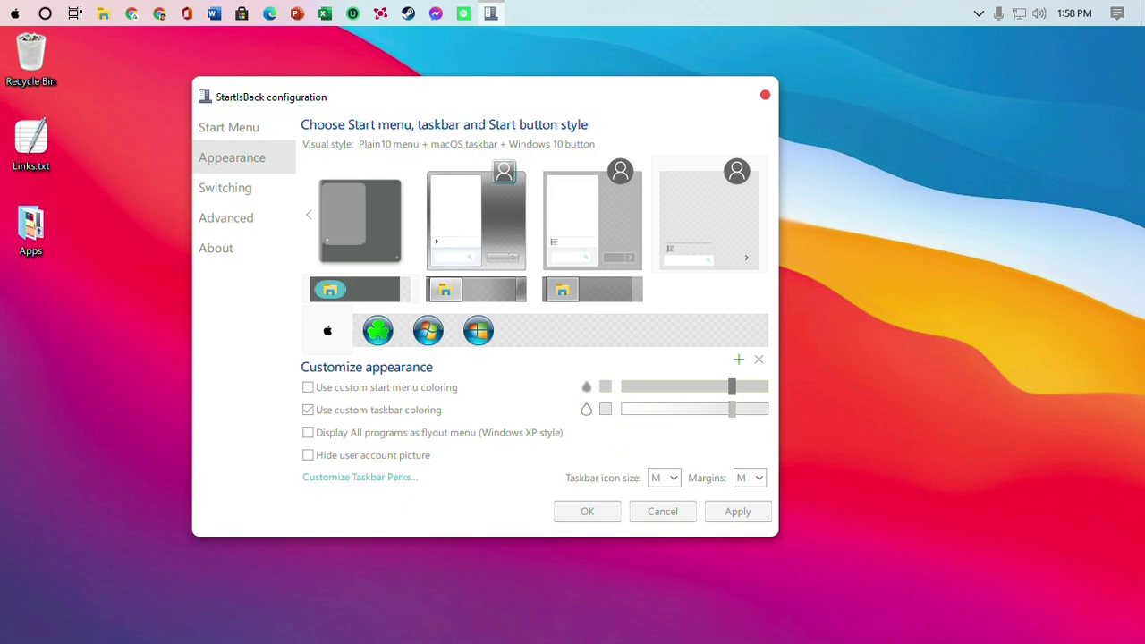
- Reduce the custom taskbar coloring opacity to its minimum and apply the change
left_click_drag(732, 409, 625, 409)
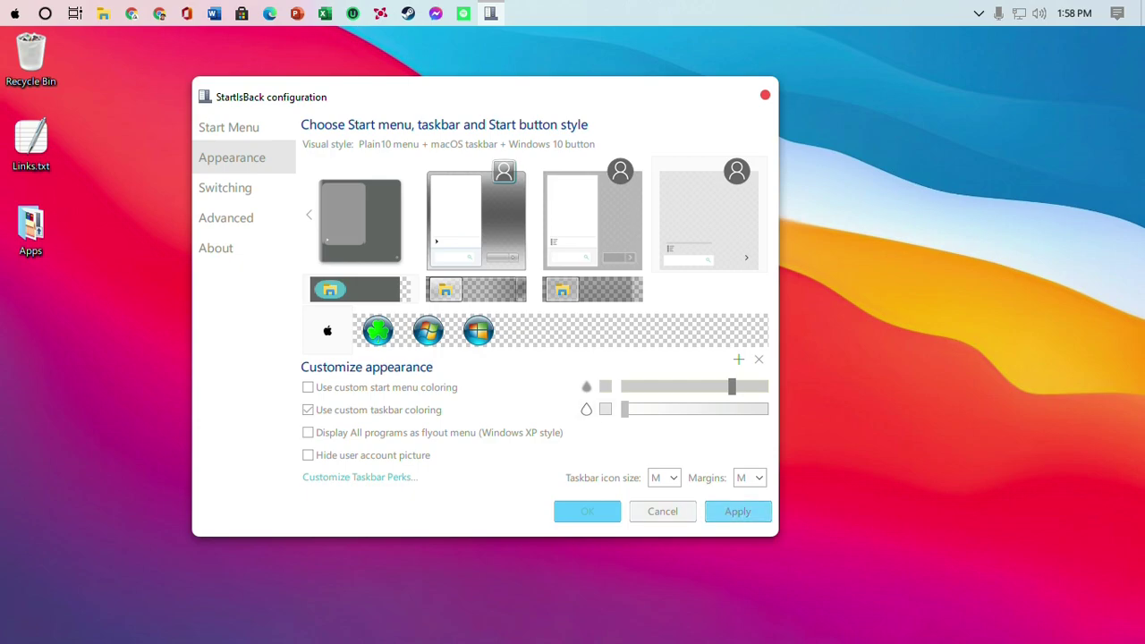
left_click(737, 511)
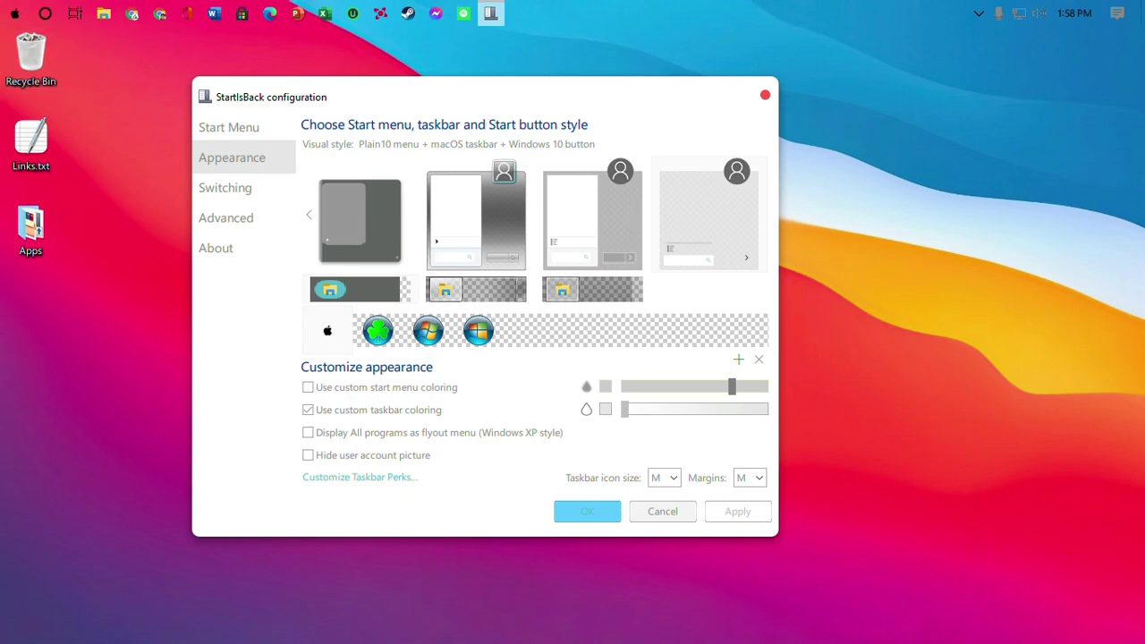
- Open the Windows taskbar settings and look through the options on the page
left_click(14, 14)
right_click(14, 13)
right_click(921, 13)
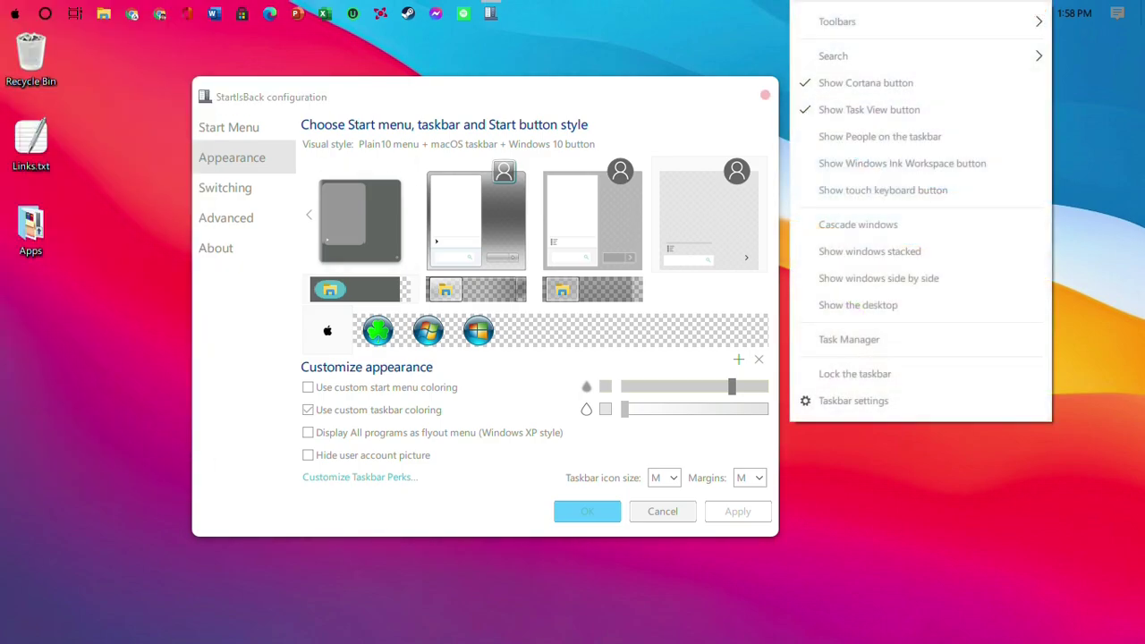
right_click(746, 12)
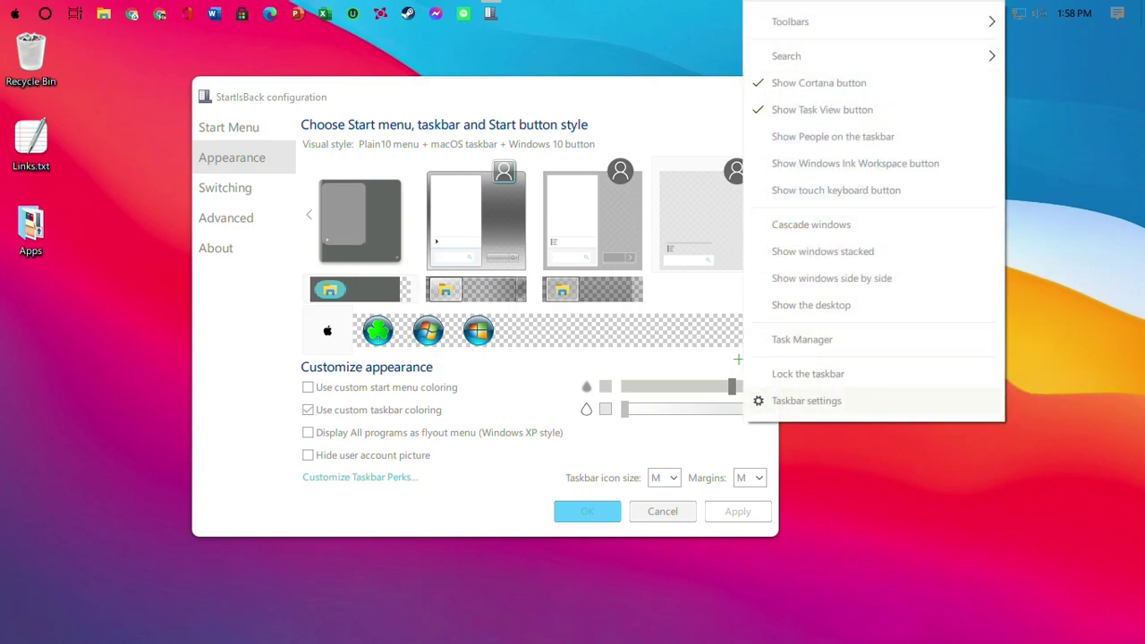
left_click(806, 401)
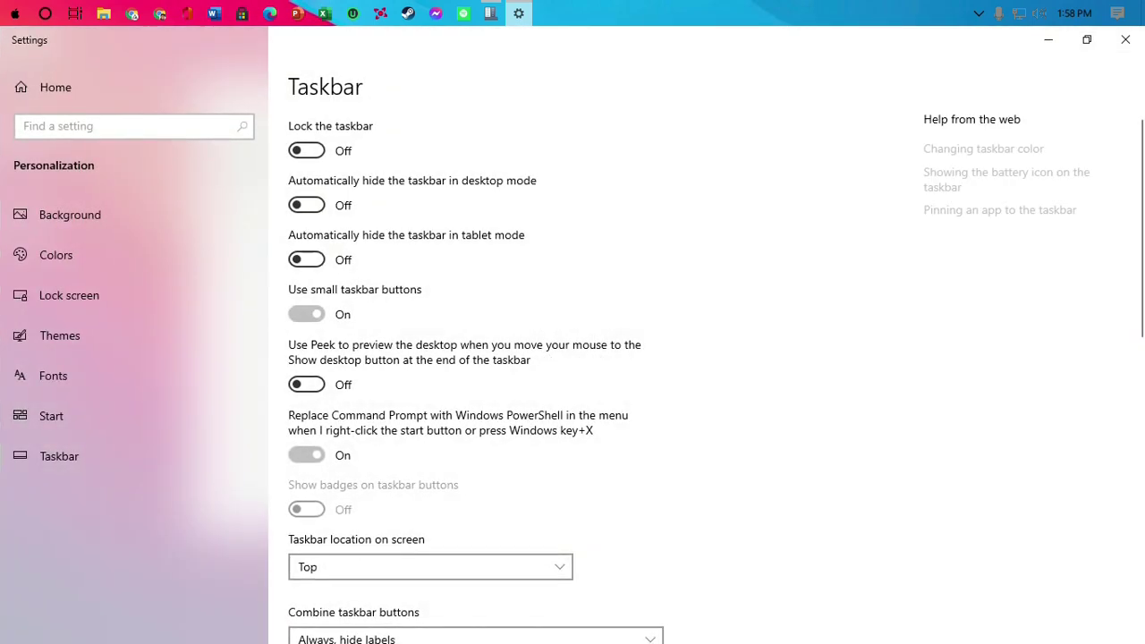
scroll(476, 362, "down", 10)
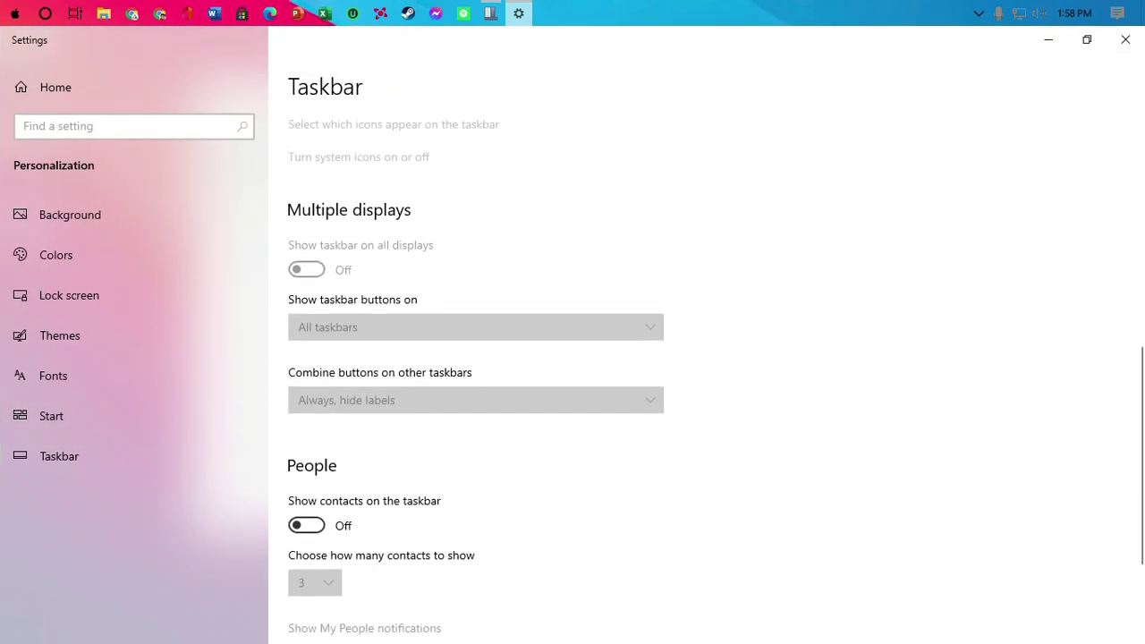
scroll(476, 362, "down", 3)
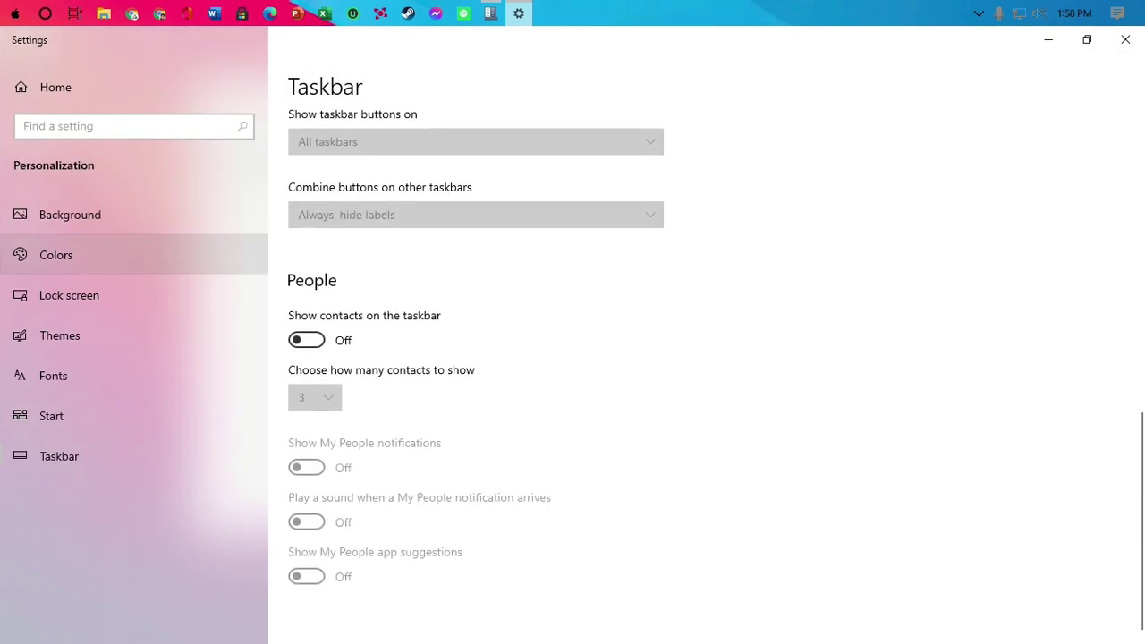
left_click(24, 126)
- Set the Windows color choice to Custom with Dark as the default Windows mode, and close Settings
left_click(56, 255)
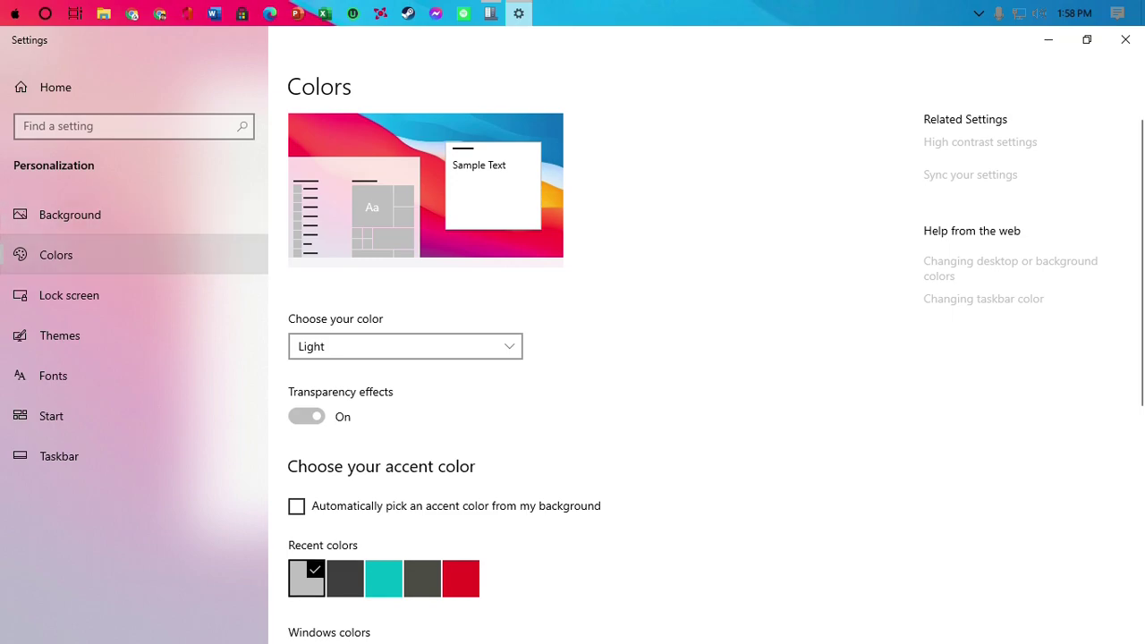
scroll(442, 349, "down", 5)
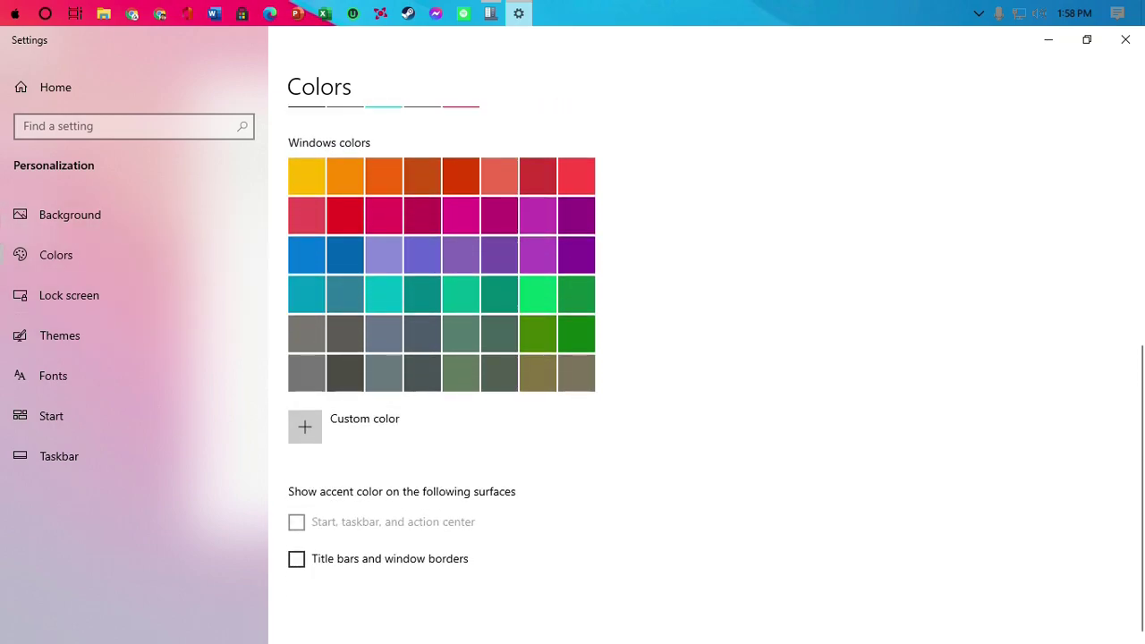
scroll(443, 358, "up", 4)
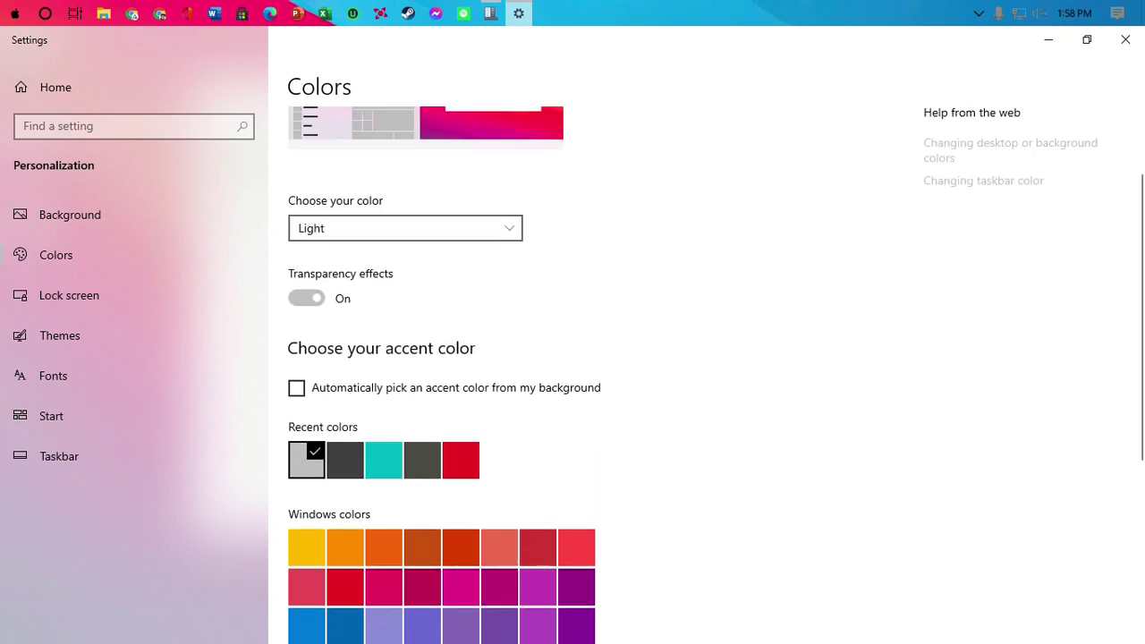
left_click(405, 227)
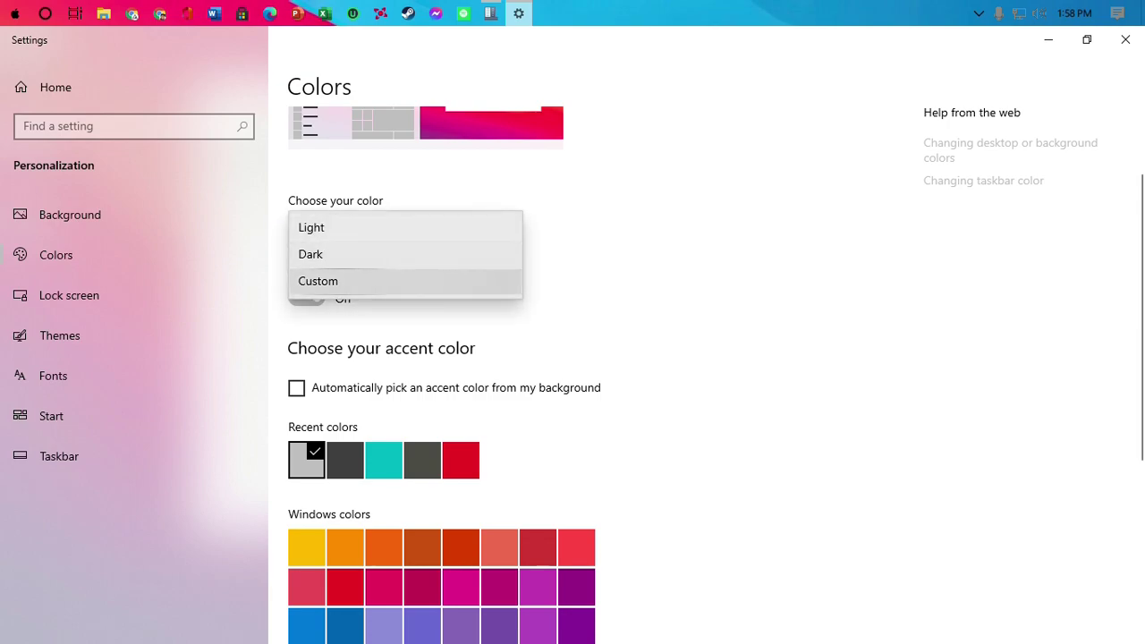
left_click(318, 281)
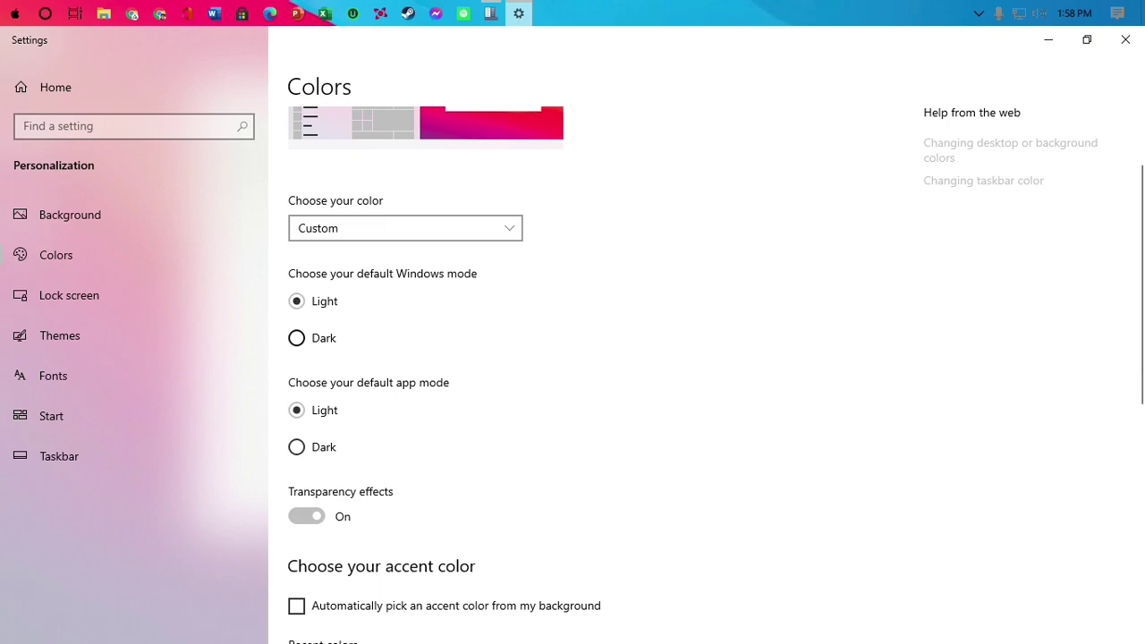
left_click(296, 338)
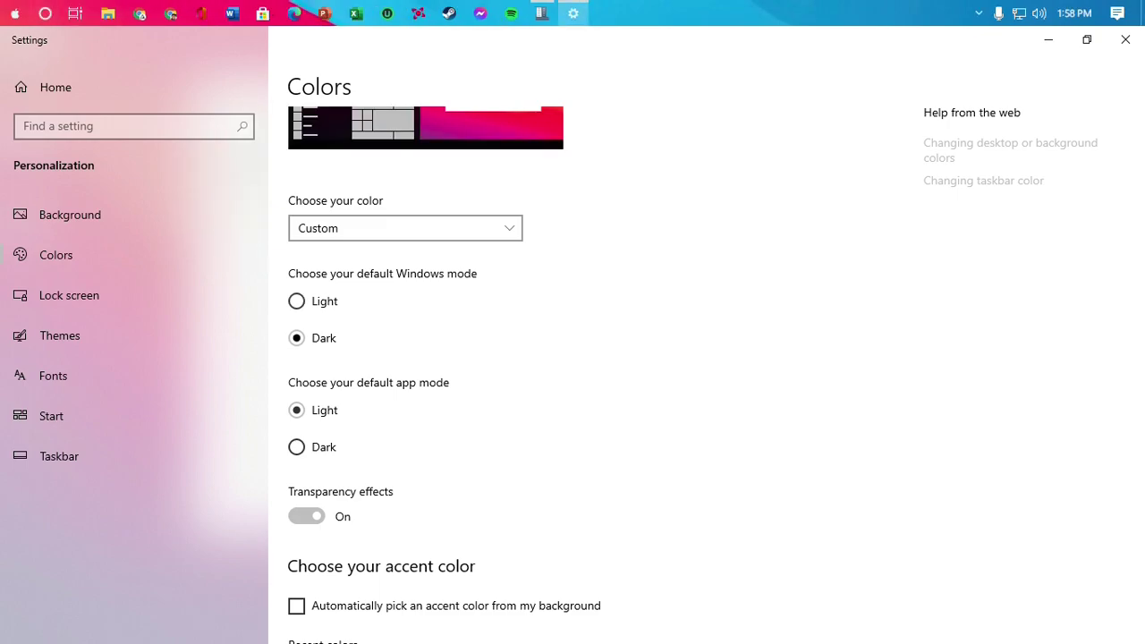
key("super+Down")
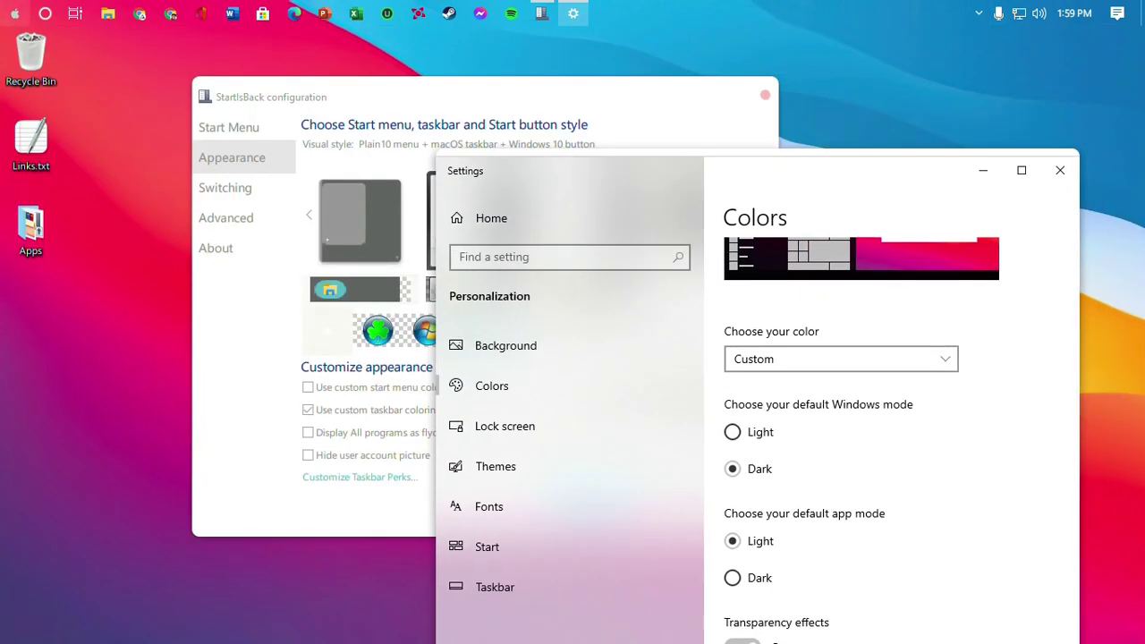
left_click_drag(753, 176, 647, 80)
left_click(952, 77)
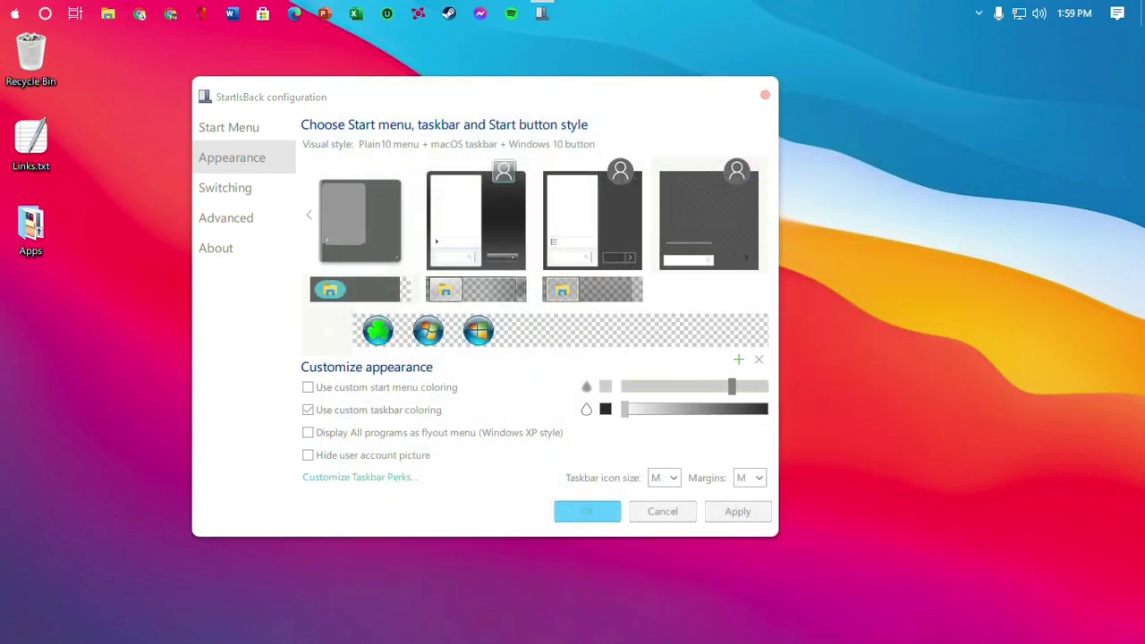
- Enable centered task icons in the StartIsBack Taskbar Perks and accept the dialog
left_click_drag(484, 95, 541, 72)
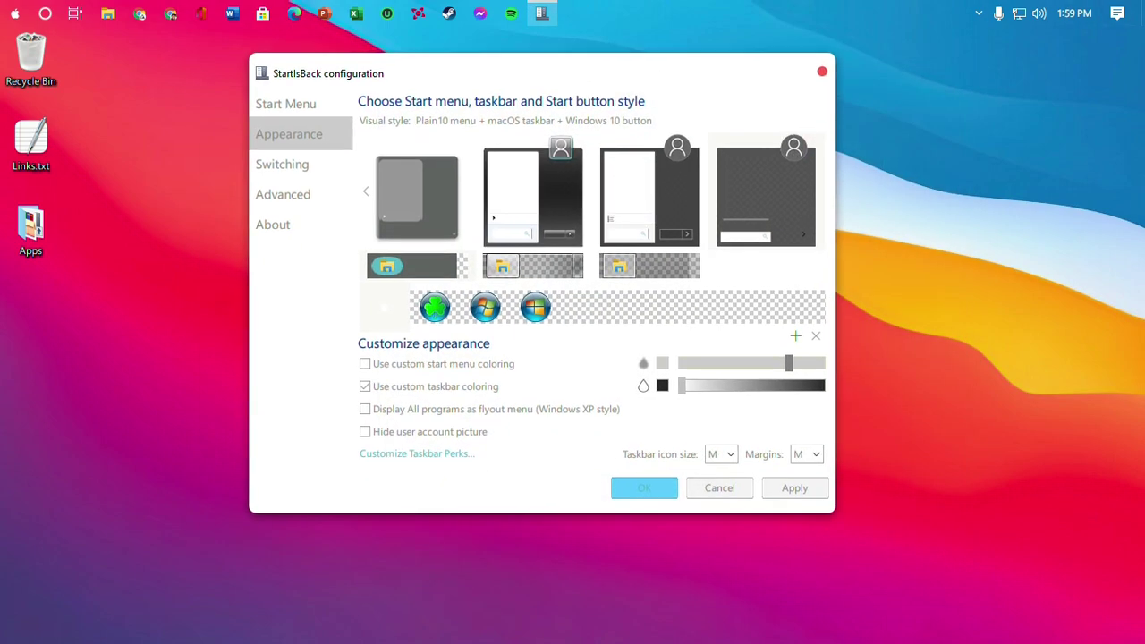
left_click_drag(350, 71, 442, 84)
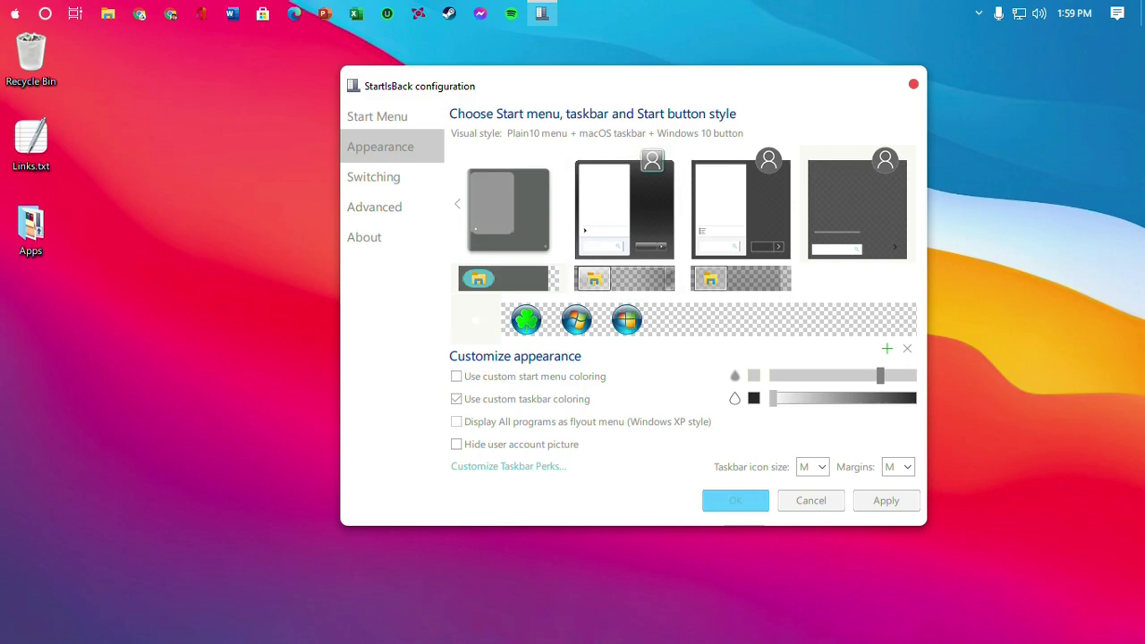
left_click(469, 474)
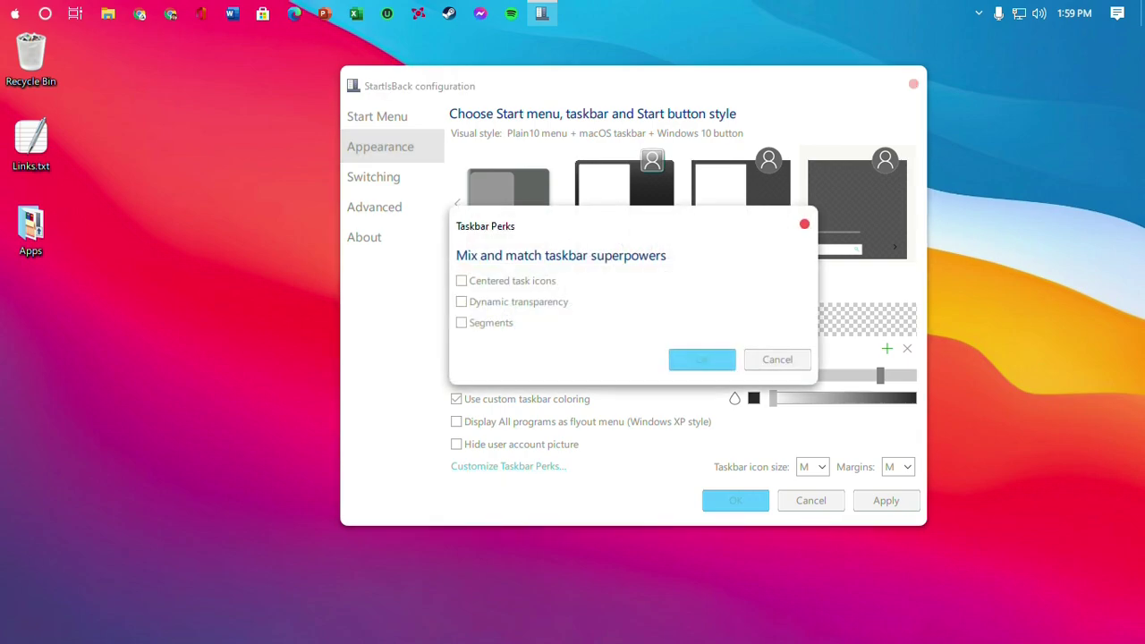
left_click_drag(510, 229, 457, 206)
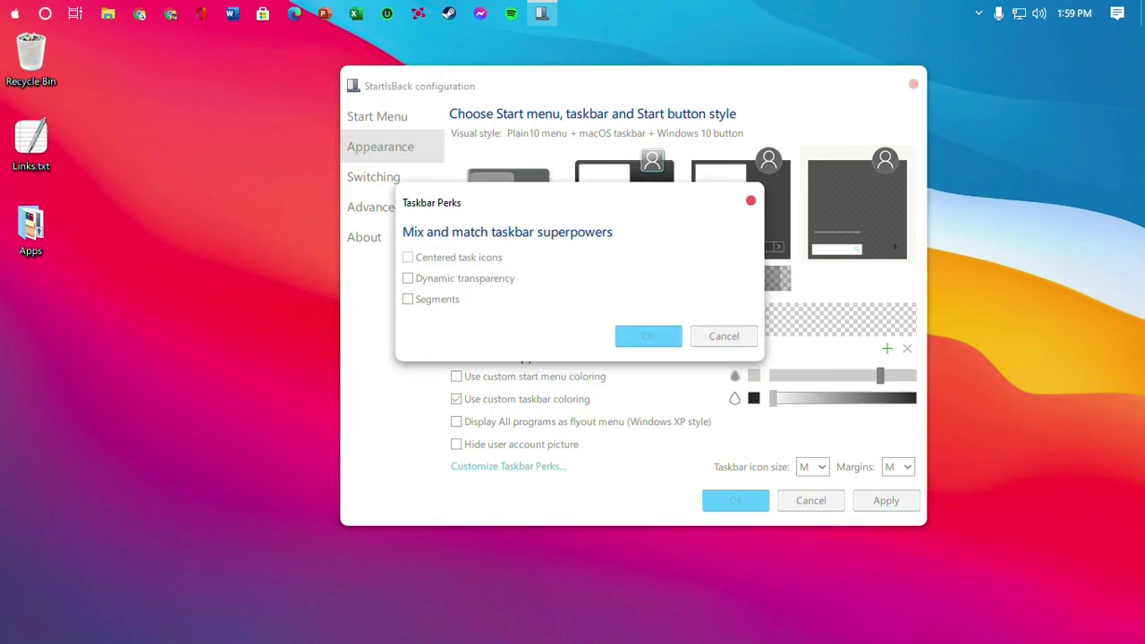
left_click(408, 257)
left_click(648, 336)
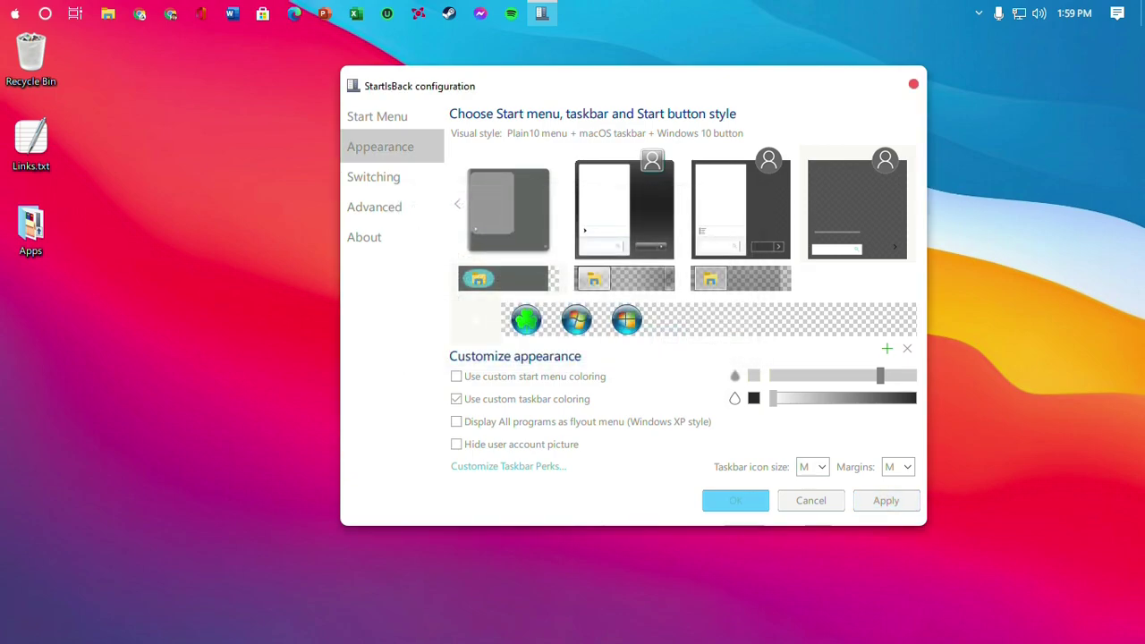
- Try the Acrylic+ transparency effect for the taskbar with a slightly raised coloring opacity
left_click_drag(727, 91, 549, 87)
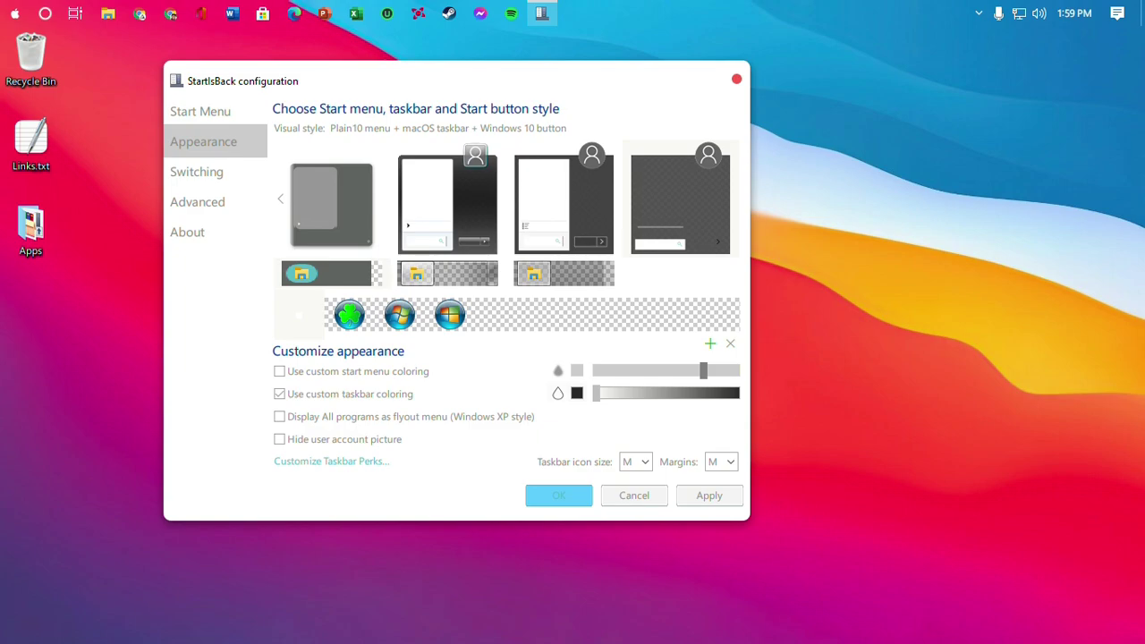
left_click(558, 393)
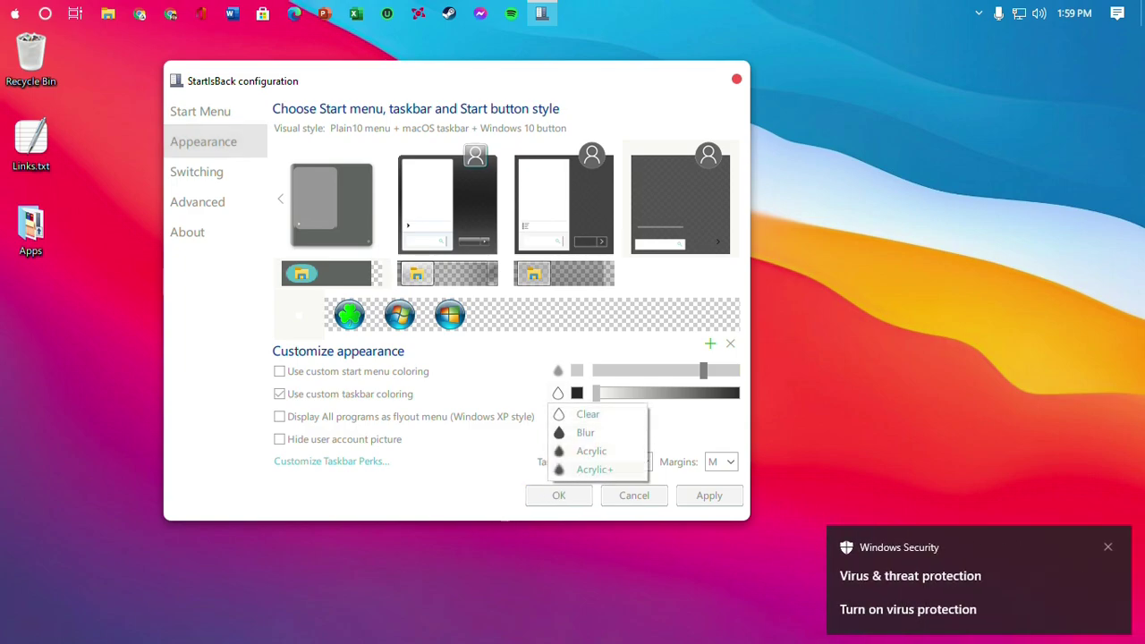
left_click(594, 470)
left_click_drag(597, 394, 608, 393)
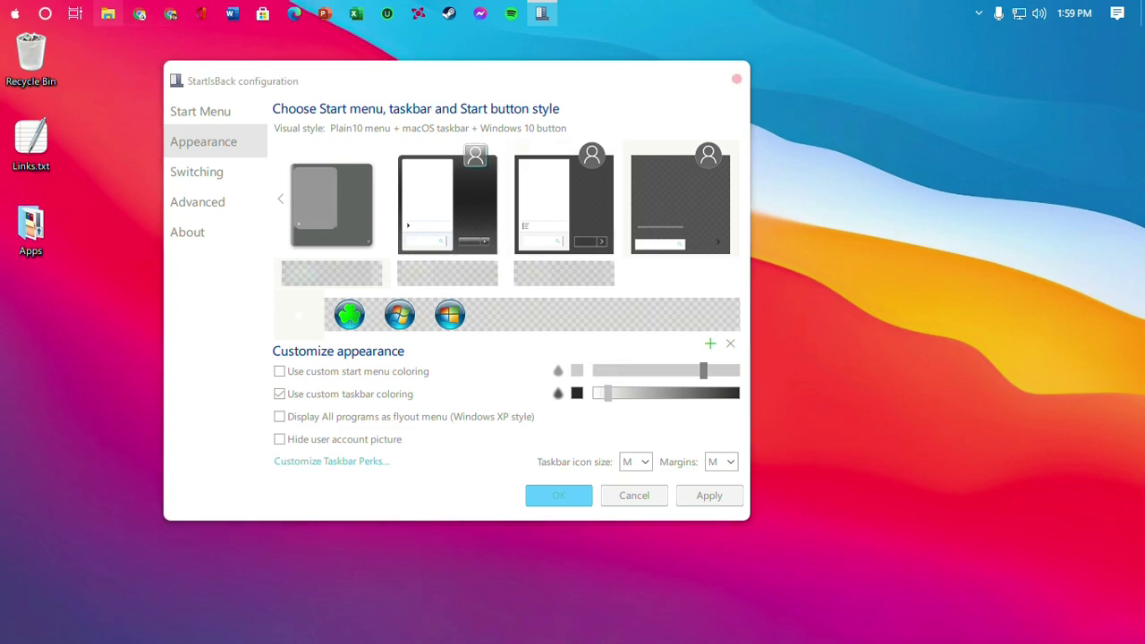
- Open File Explorer to examine the taskbar above a maximized window, and minimize it
left_click(108, 14)
left_click_drag(348, 83, 344, 2)
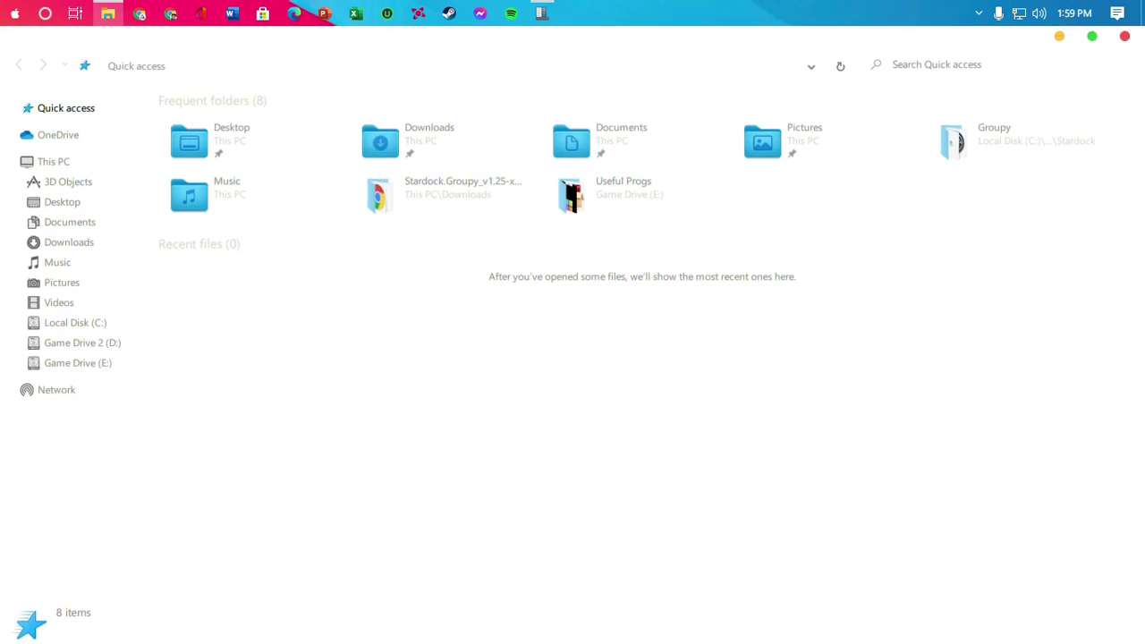
left_click_drag(818, 40, 818, 2)
left_click(1059, 36)
- Set the taskbar's transparency effect to Acrylic, raise its coloring opacity slightly, and apply and close the configuration
left_click(558, 393)
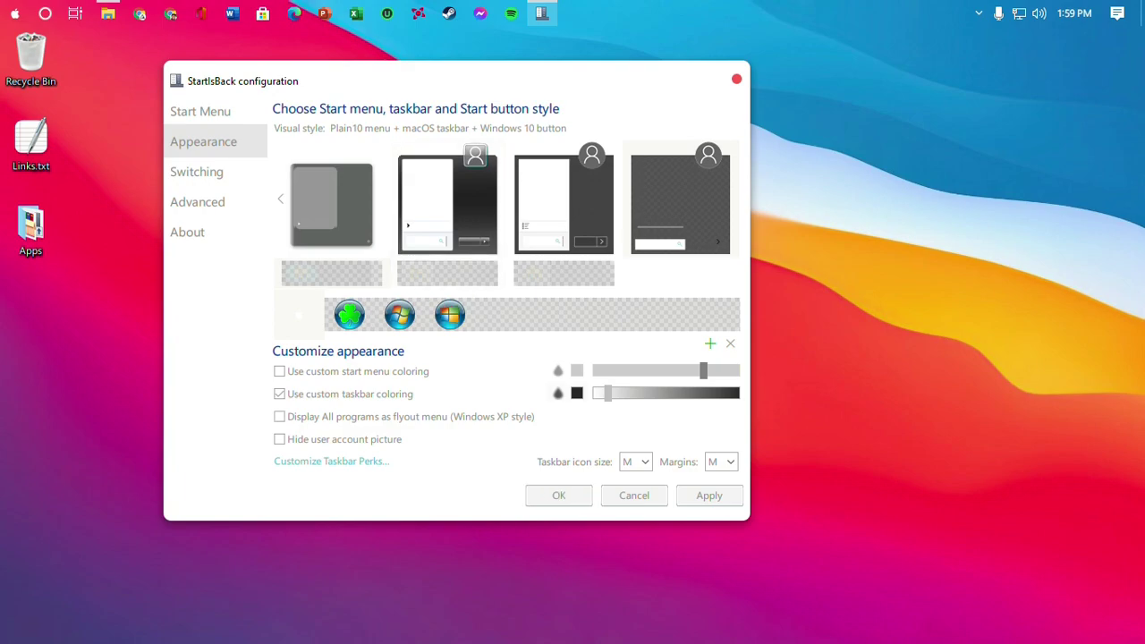
left_click(594, 470)
left_click(558, 393)
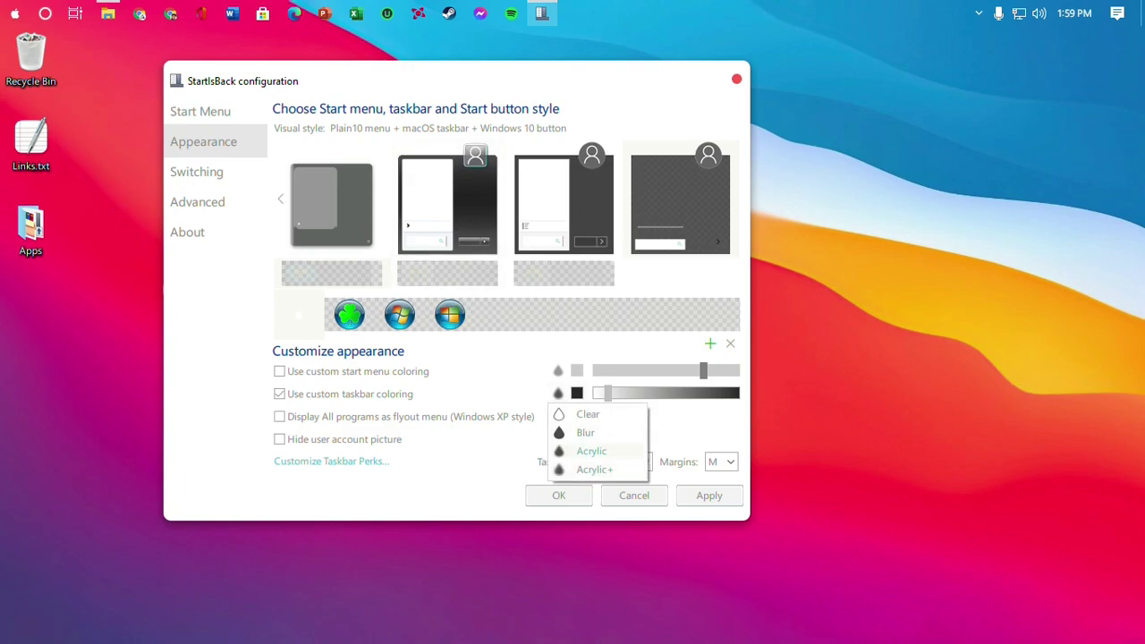
left_click(592, 451)
left_click_drag(608, 393, 619, 393)
left_click(709, 495)
left_click(558, 496)
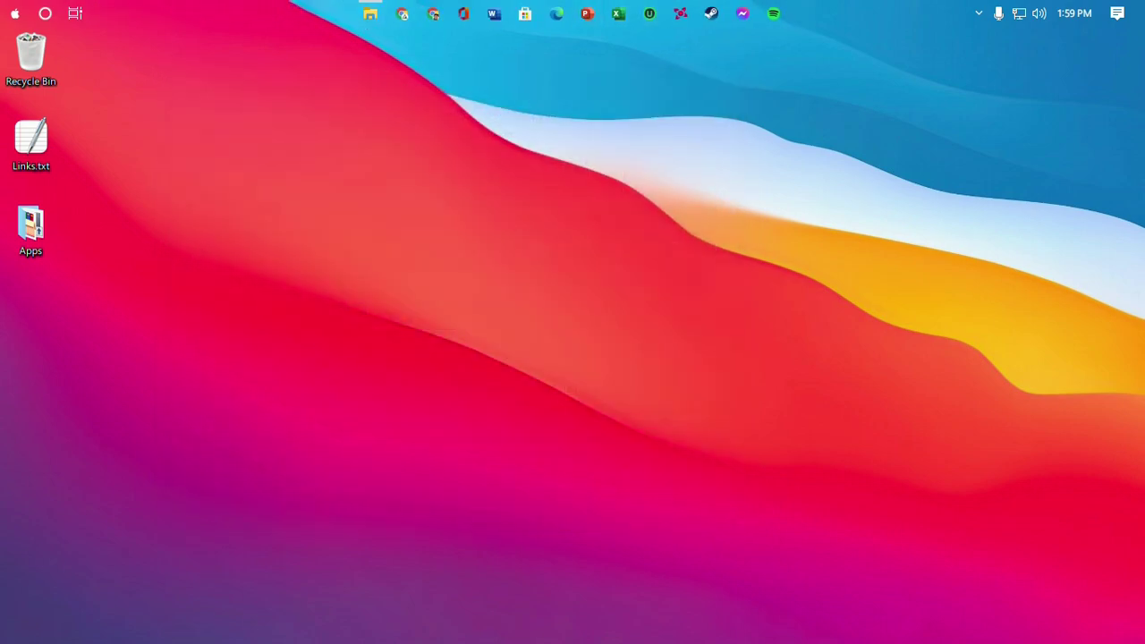
- Bring File Explorer back to examine the centered taskbar over the maximized window, and minimize it again
mouse_move(369, 13)
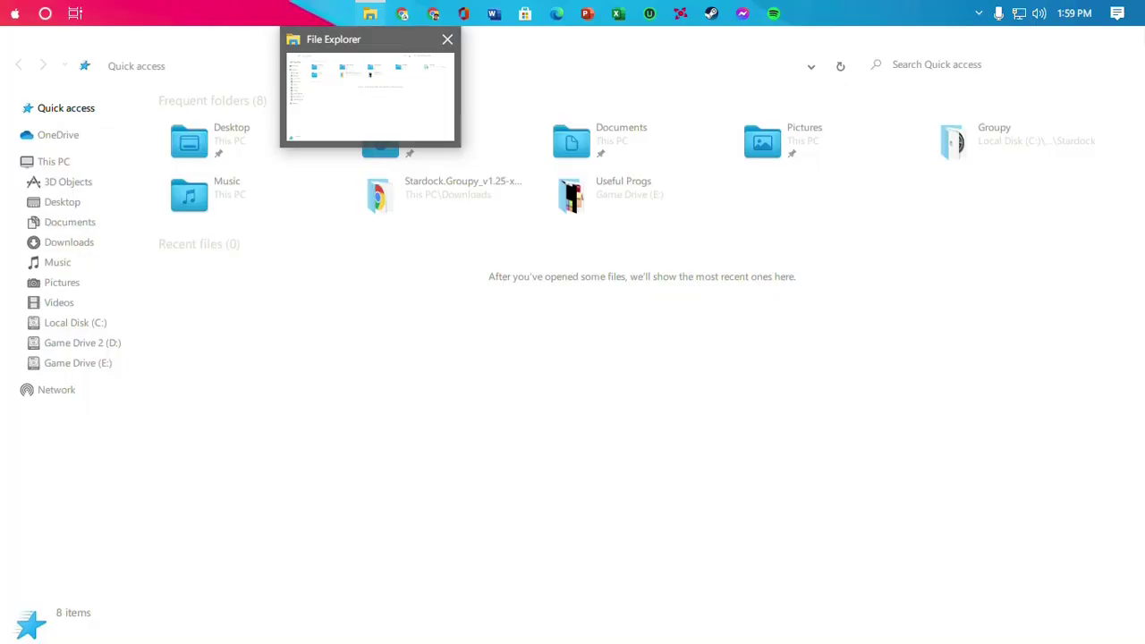
left_click(369, 90)
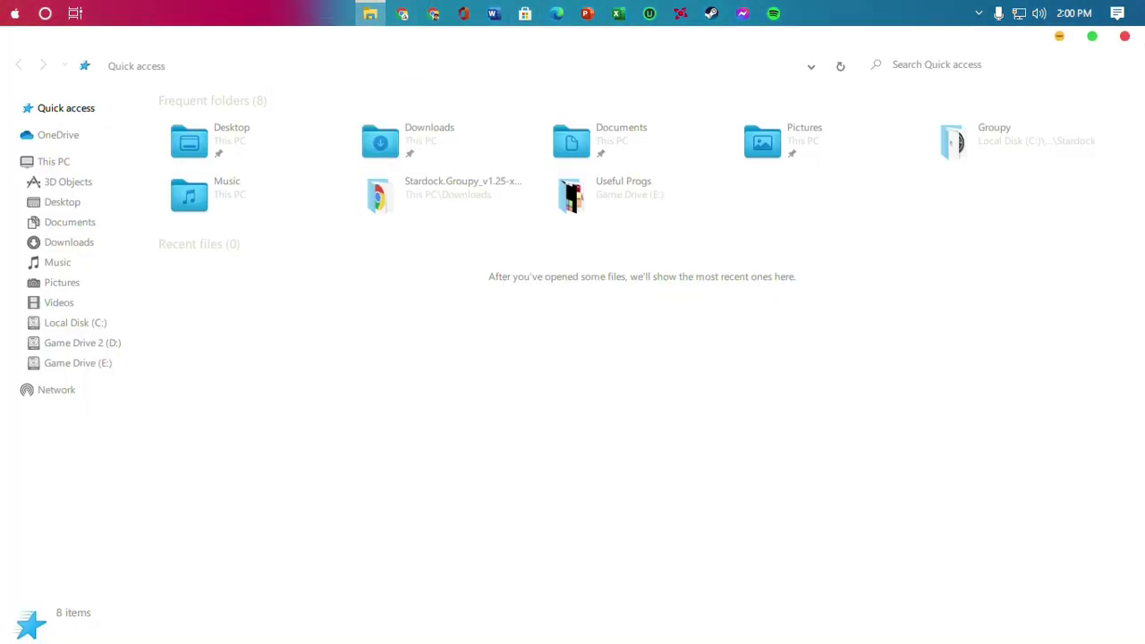
left_click(1060, 35)
left_click(369, 13)
left_click(1060, 36)
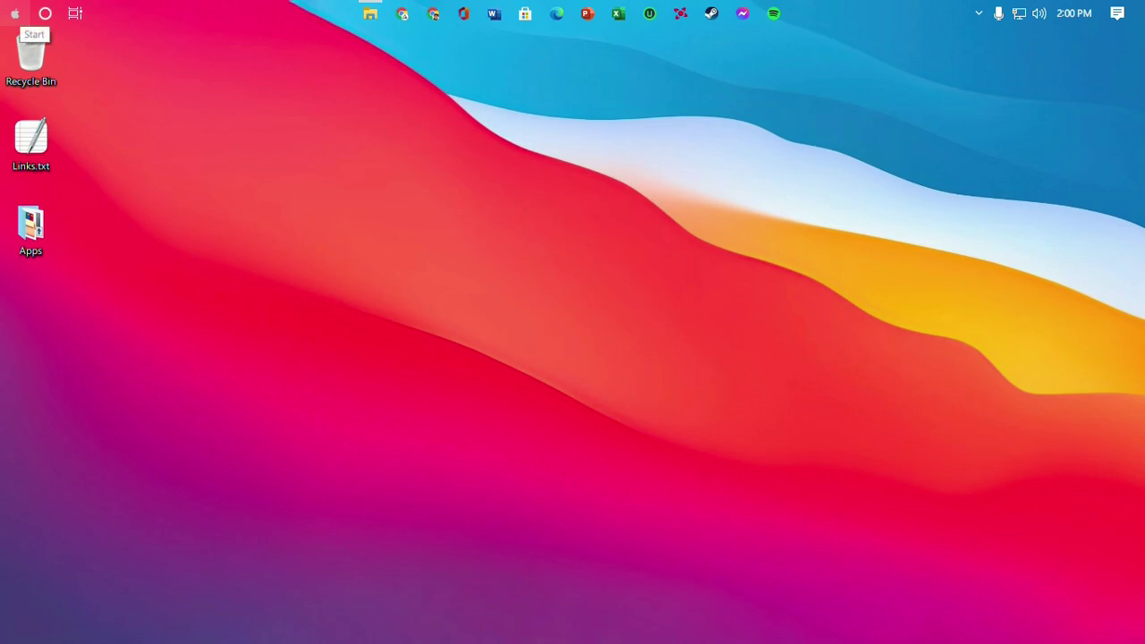
- Reopen the StartIsBack configuration through the Start button's Properties and show its Appearance page
right_click(15, 12)
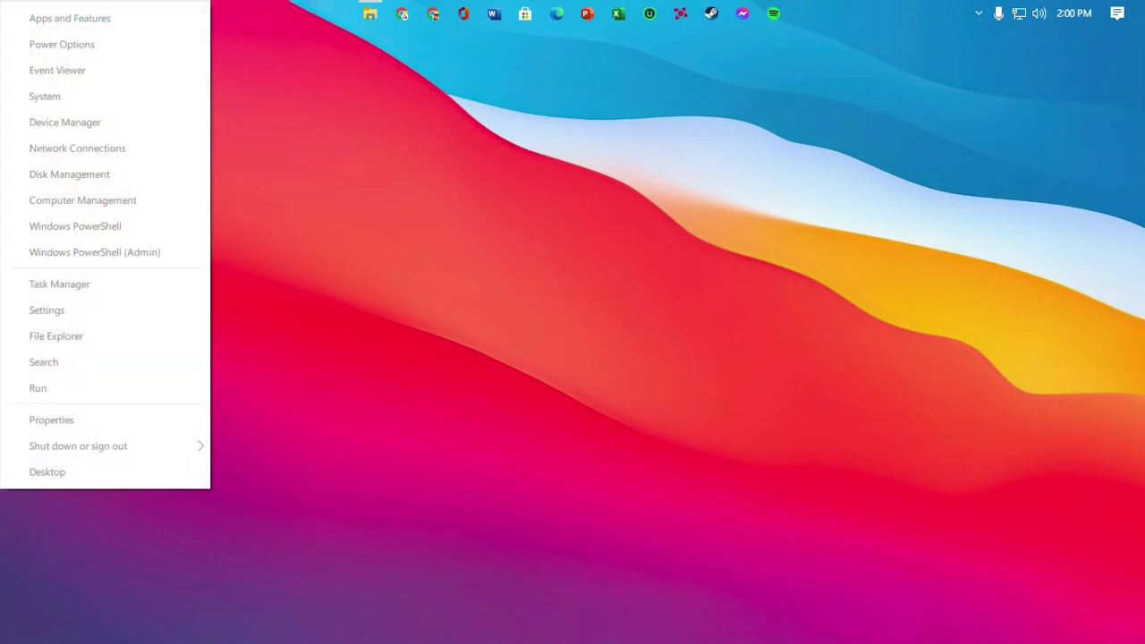
key("Escape")
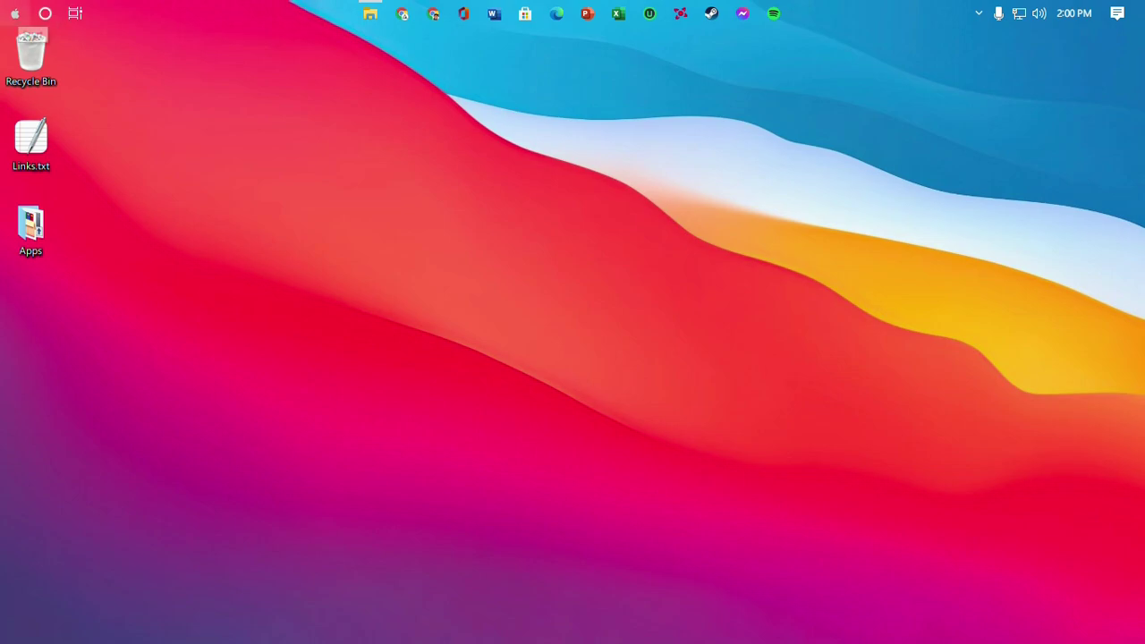
key("super+x")
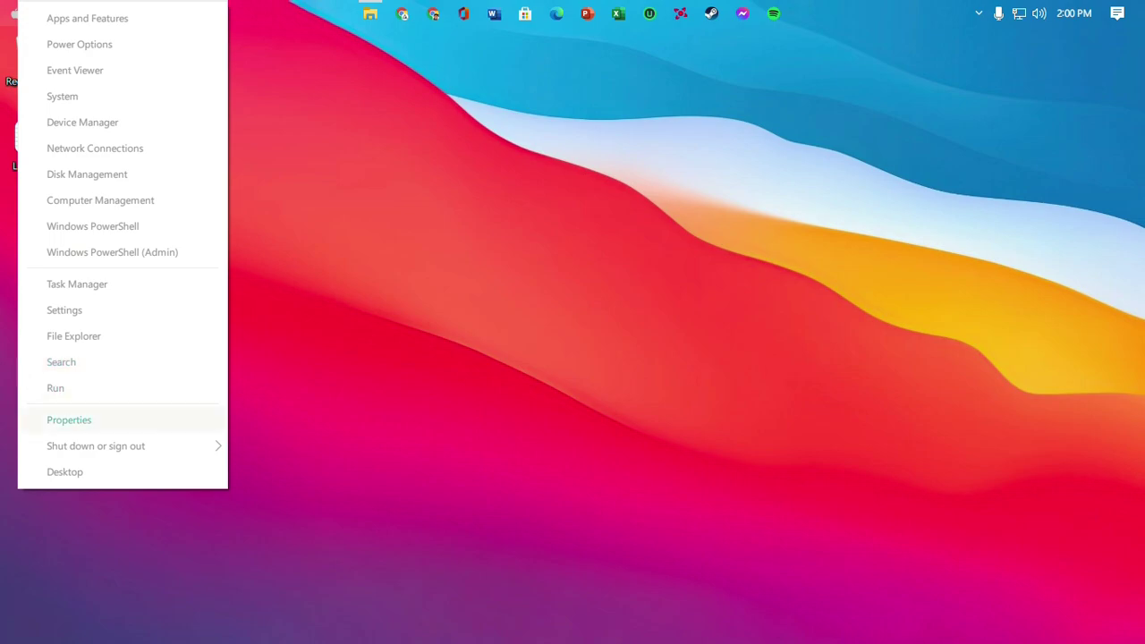
left_click(90, 420)
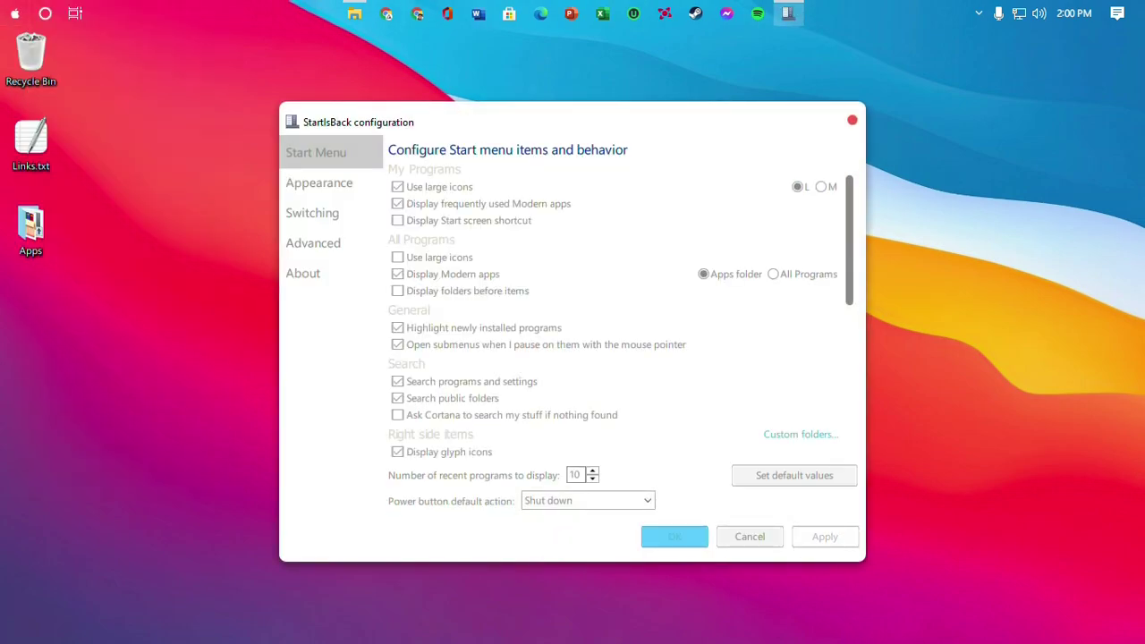
left_click(320, 182)
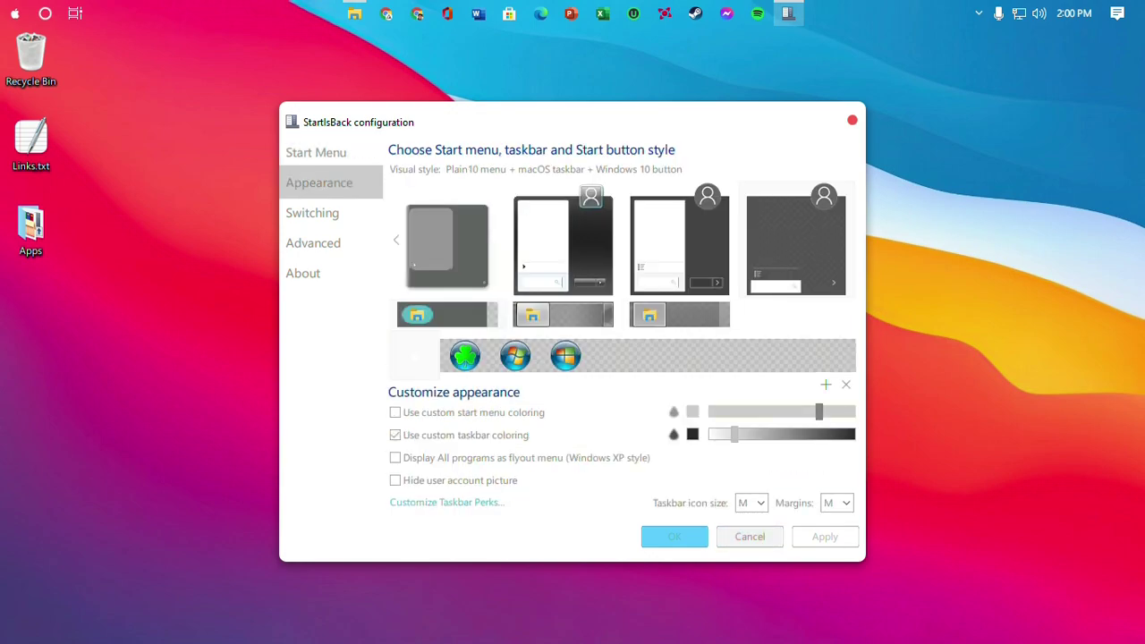
- Look over the StartIsBack configuration's Start Menu page, and close the configuration window
key("Down")
key("Up")
key("Up")
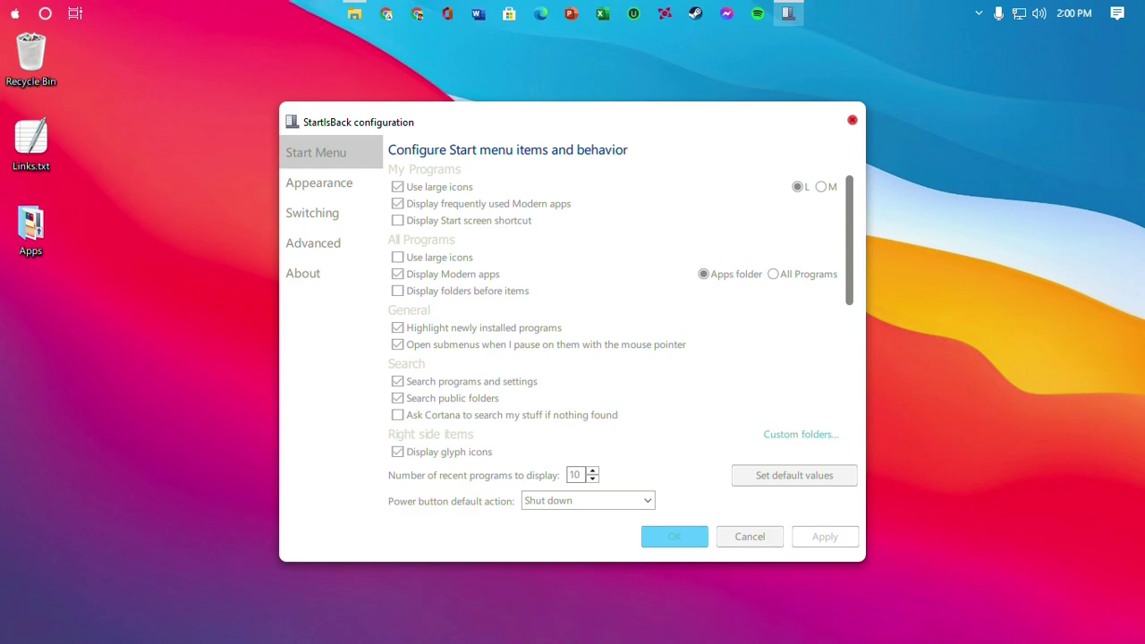
left_click(852, 120)
right_click(410, 146)
left_click(457, 222)
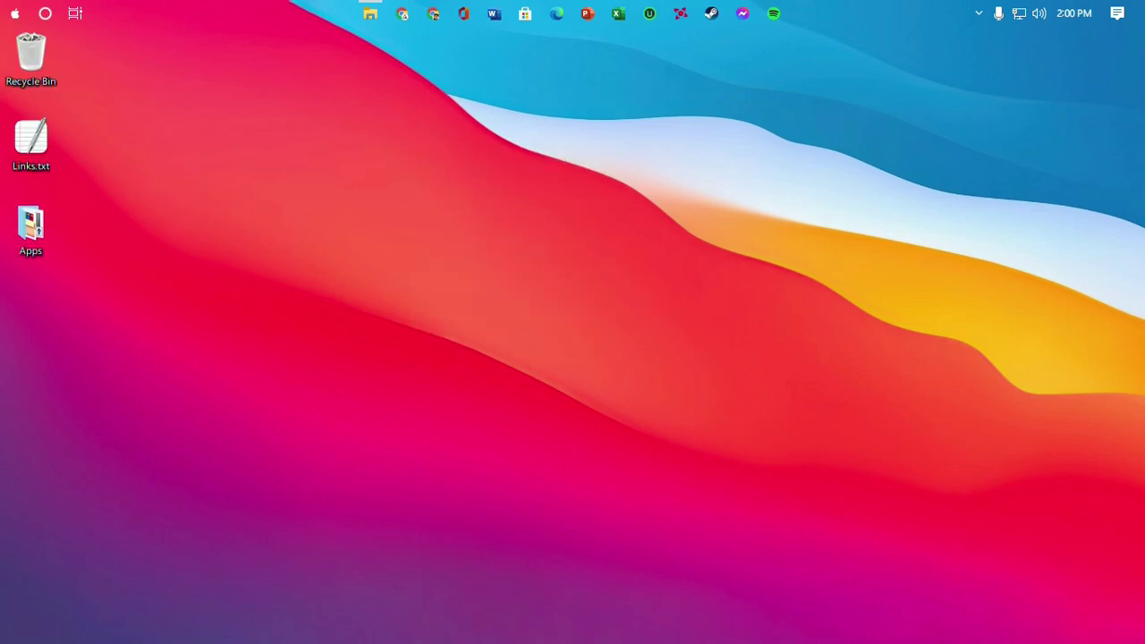
right_click(424, 222)
left_click(457, 296)
right_click(284, 145)
left_click(330, 221)
- Open File Explorer to examine the taskbar above the maximized window, and close it
left_click(371, 14)
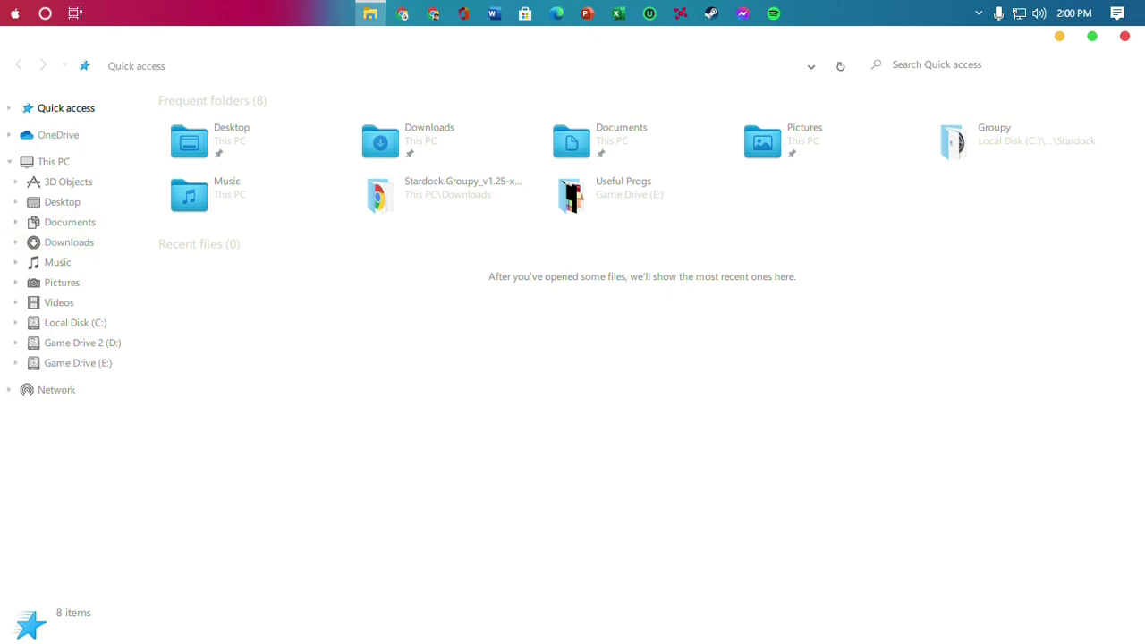
left_click(1125, 36)
- Open the Apps folder and Links.txt from the desktop, and copy the StartisBack Orb Design link
double_click(31, 228)
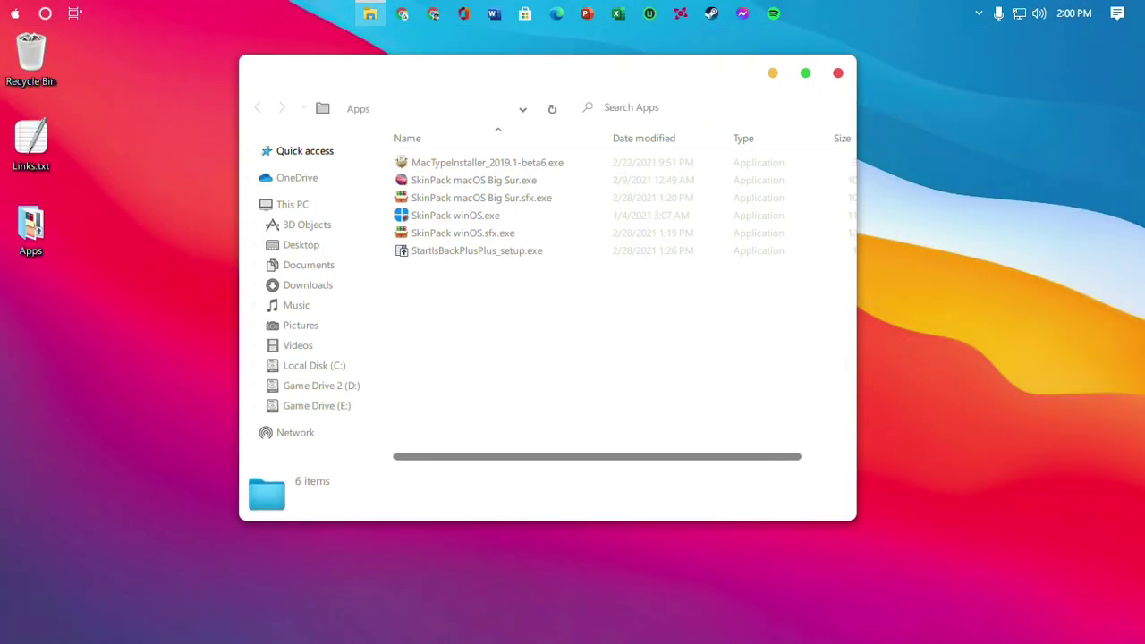
double_click(30, 141)
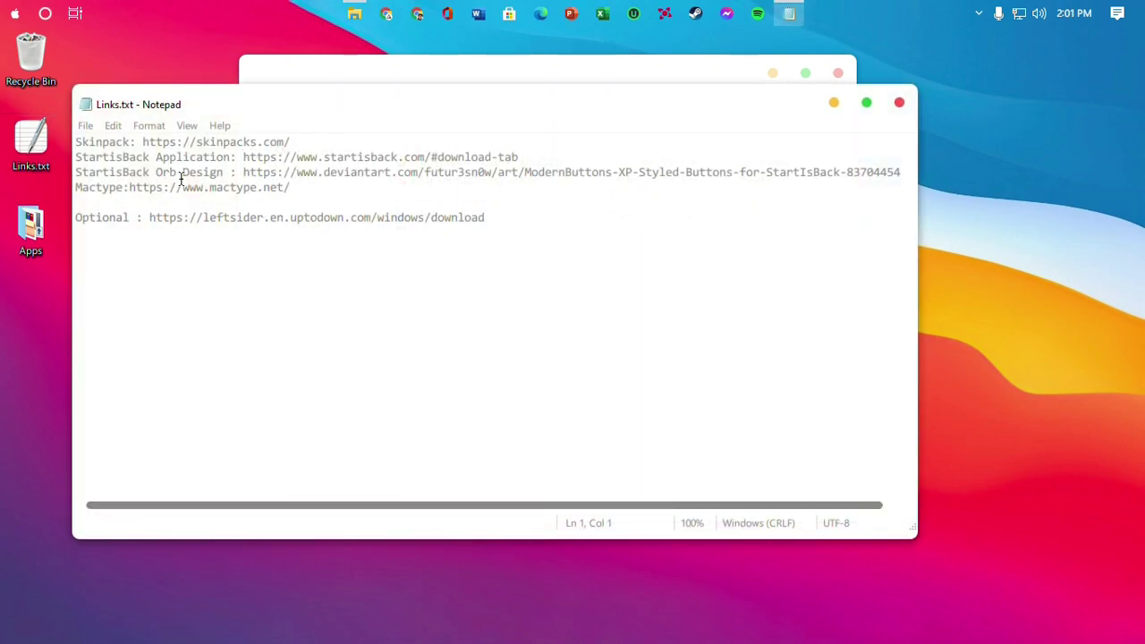
left_click_drag(240, 173, 853, 173)
right_click(856, 175)
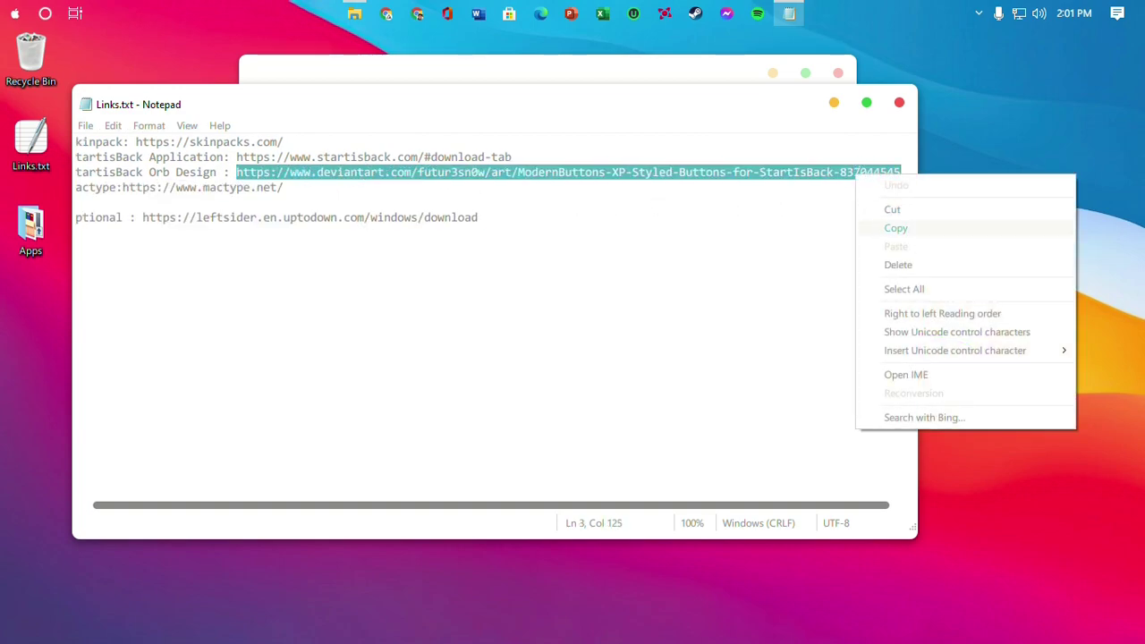
left_click(895, 228)
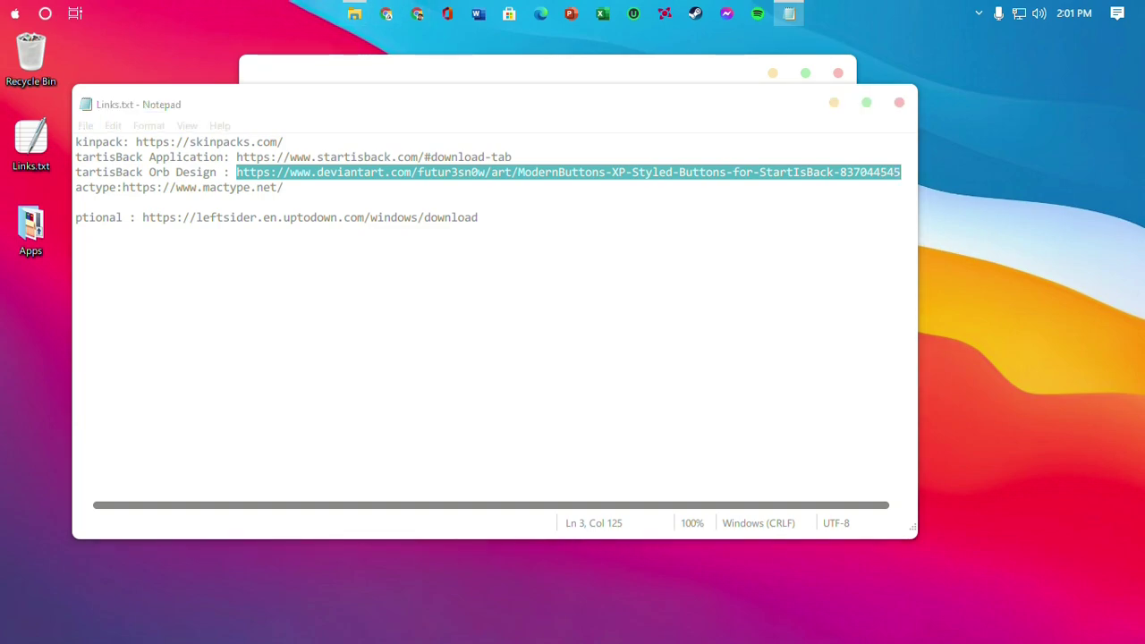
- Switch to Chrome and load the copied DeviantArt link for the ModernButtons start button styles
left_click(386, 14)
left_click_drag(616, 41, 537, 2)
left_click(304, 69)
key("ctrl+v")
key("Return")
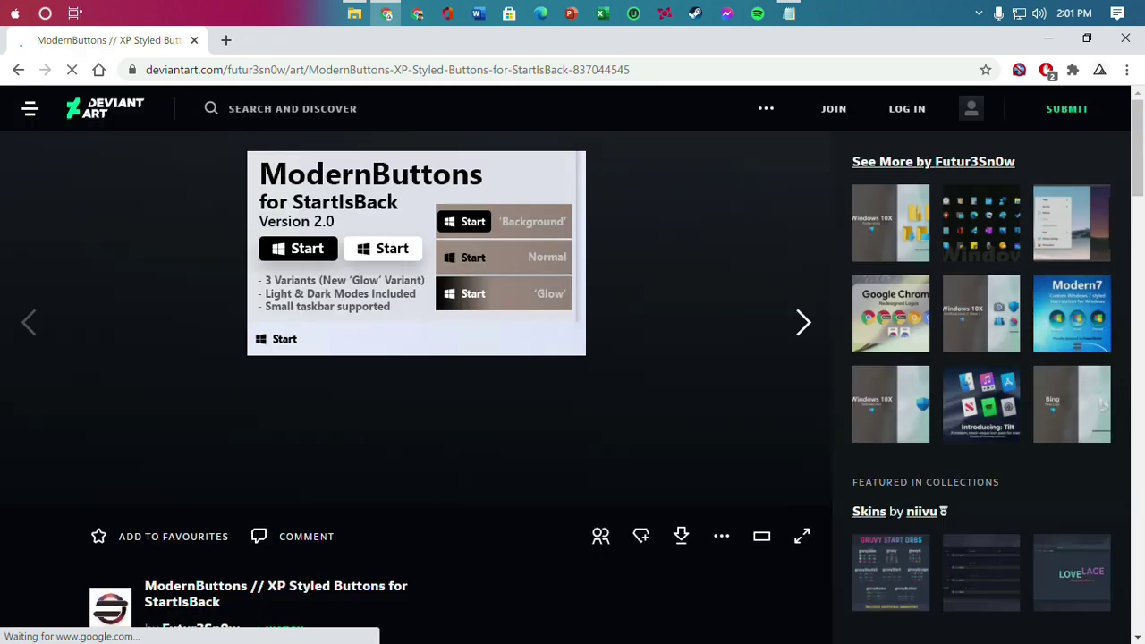
- Try to download the ModernButtons package from its DeviantArt page, and minimize the browser
scroll(682, 376, "down", 2)
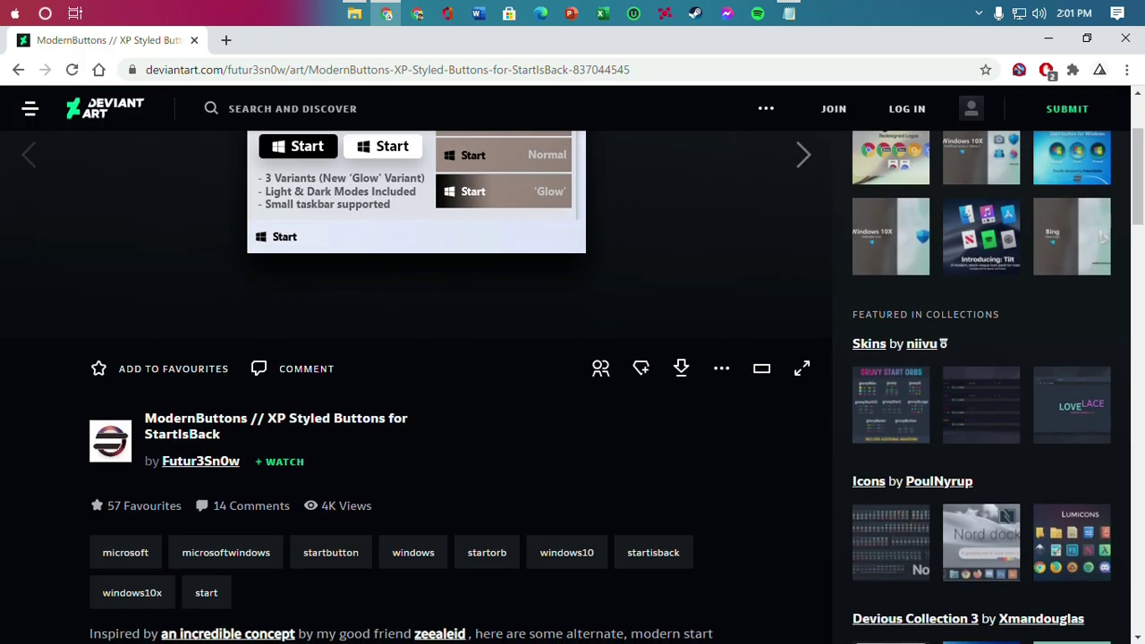
left_click(682, 368)
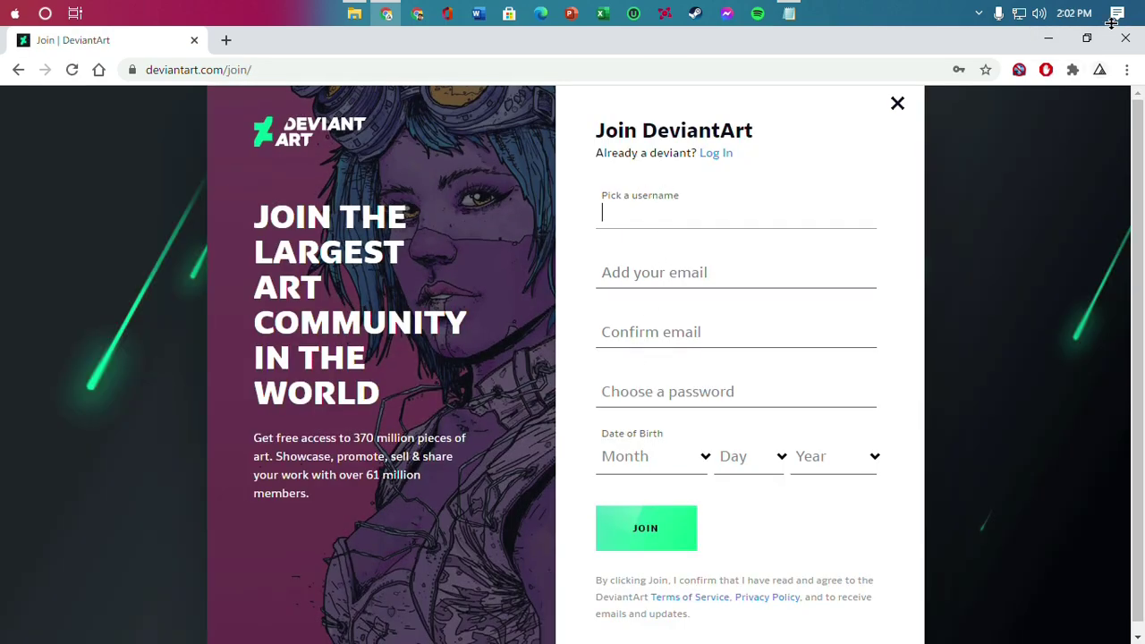
left_click(1049, 37)
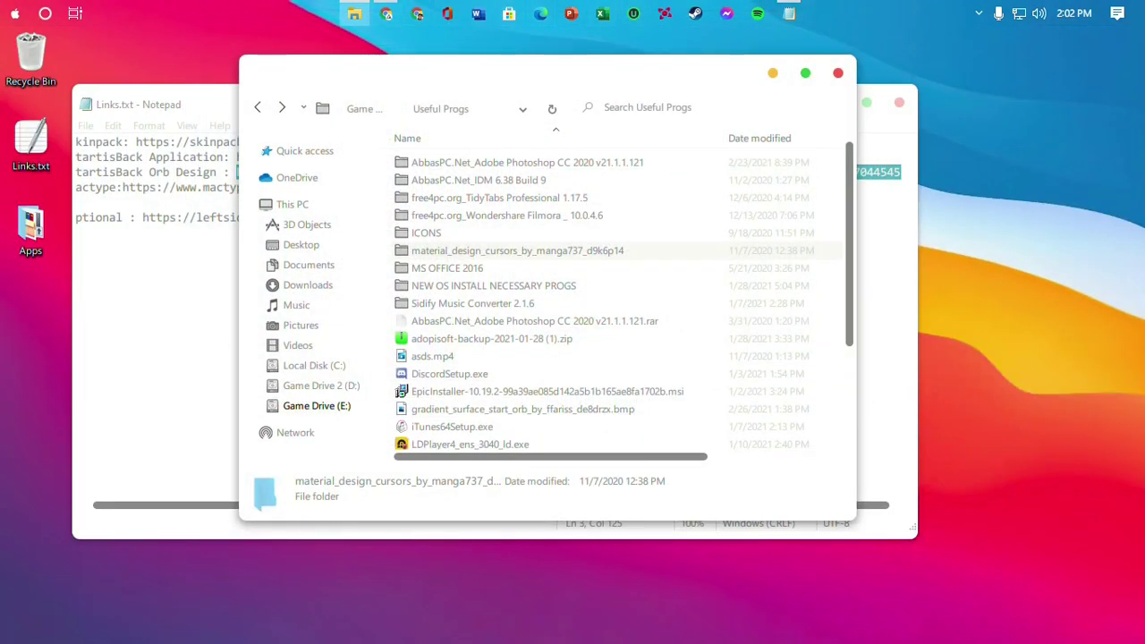
- Find the extracted modernbuttons folder in Downloads and open it
mouse_move(354, 13)
left_click(297, 264)
left_click(297, 285)
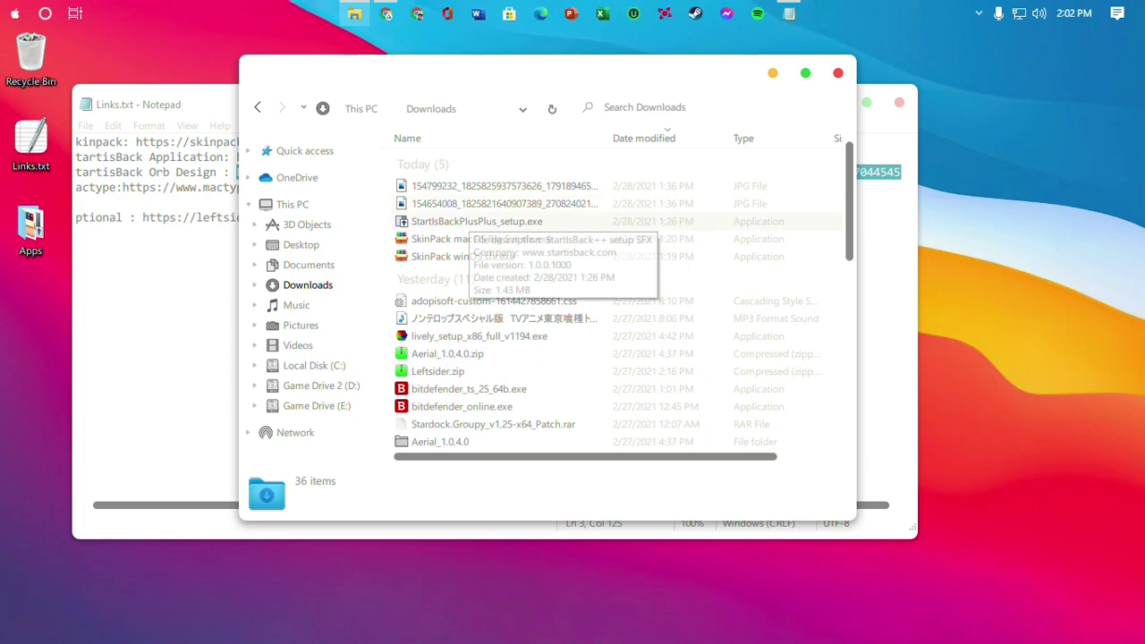
scroll(618, 296, "down", 2)
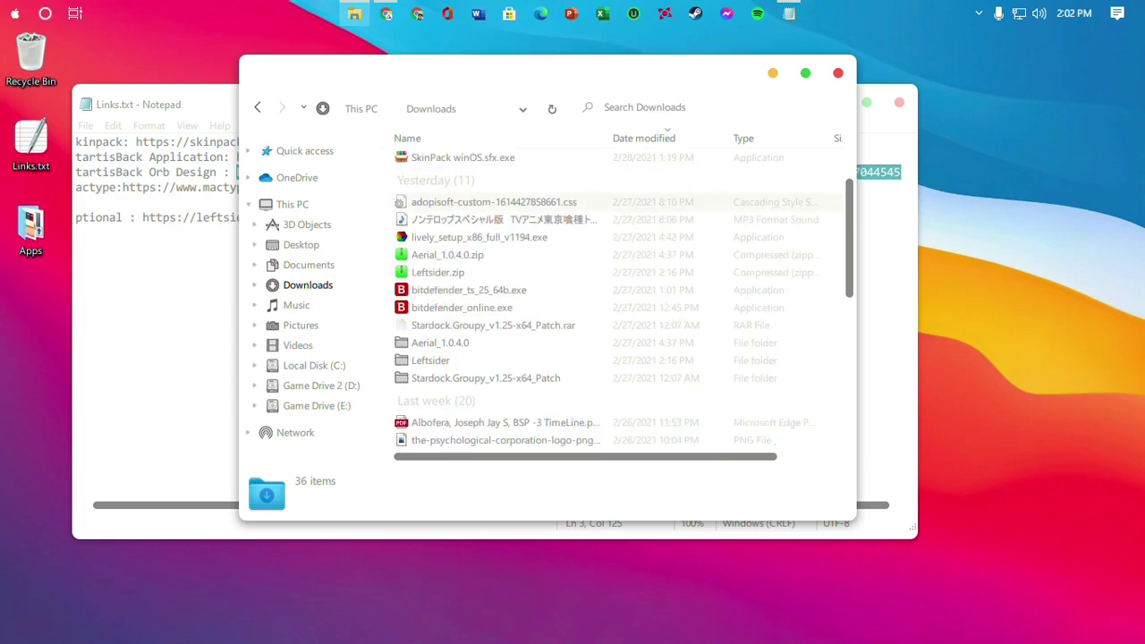
scroll(501, 334, "down", 3)
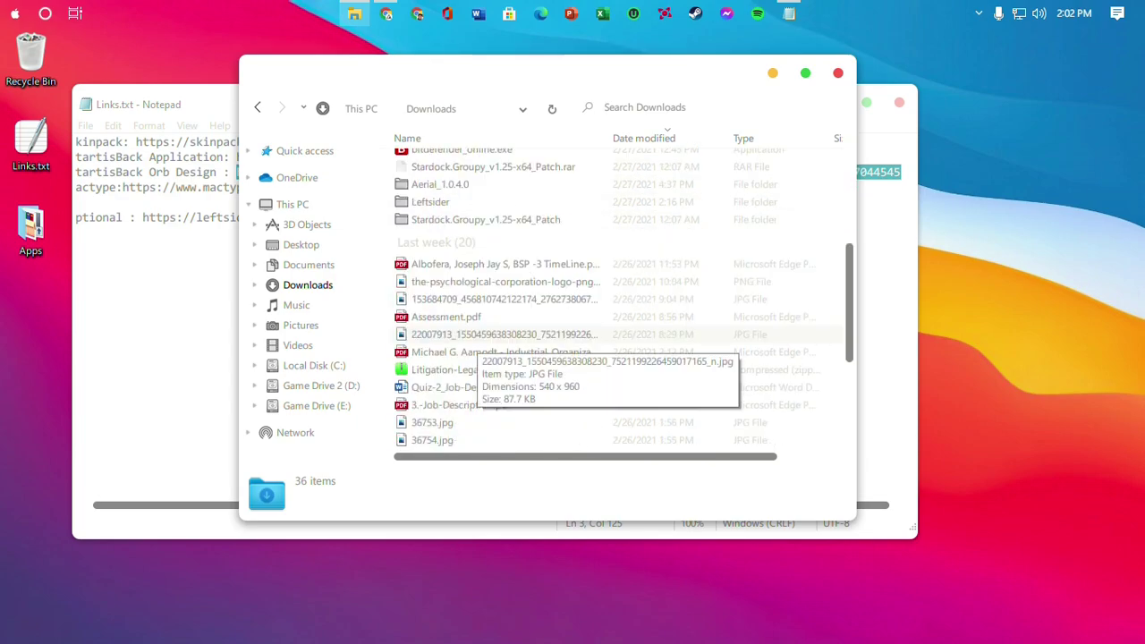
scroll(502, 334, "down", 3)
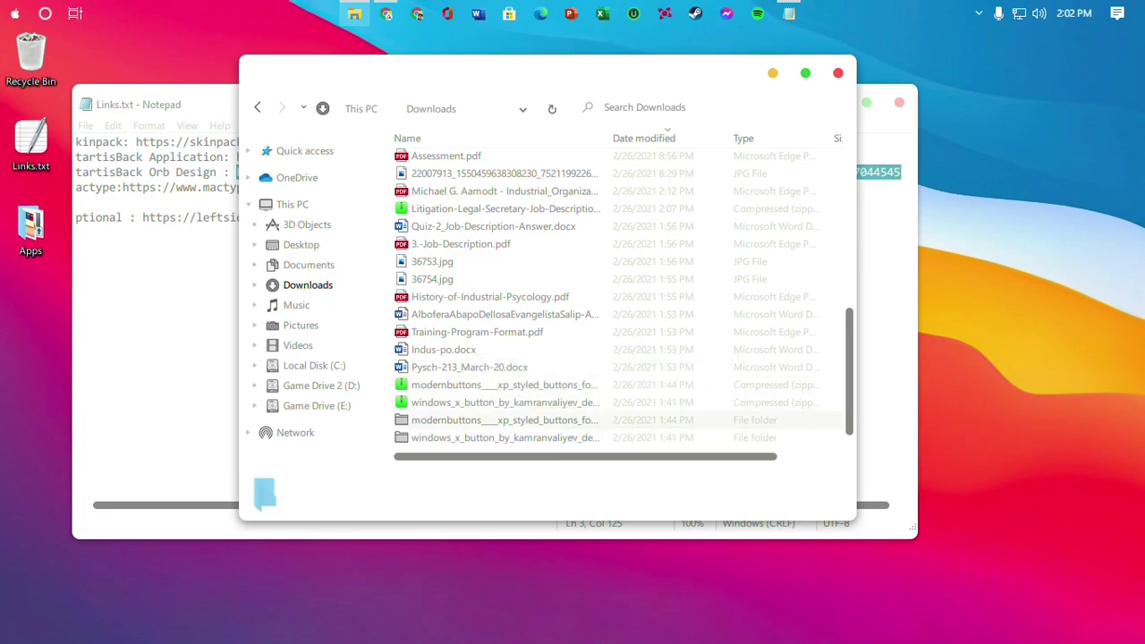
double_click(537, 419)
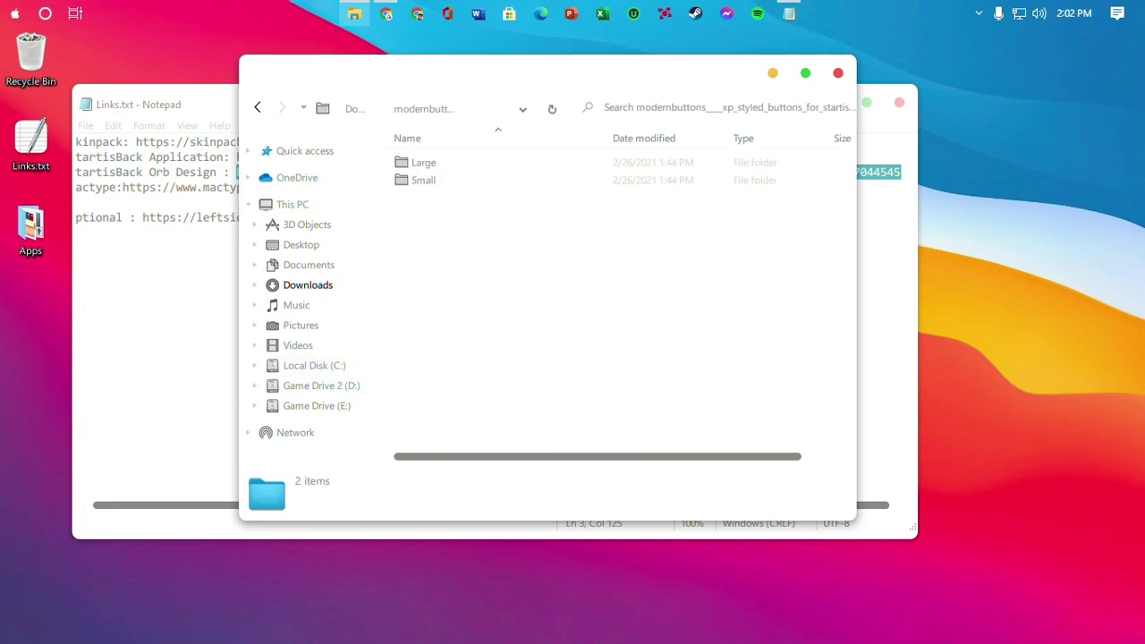
- Return to Downloads, move the extracted modernbuttons folder to the desktop, and close File Explorer
left_click_drag(428, 55, 428, 82)
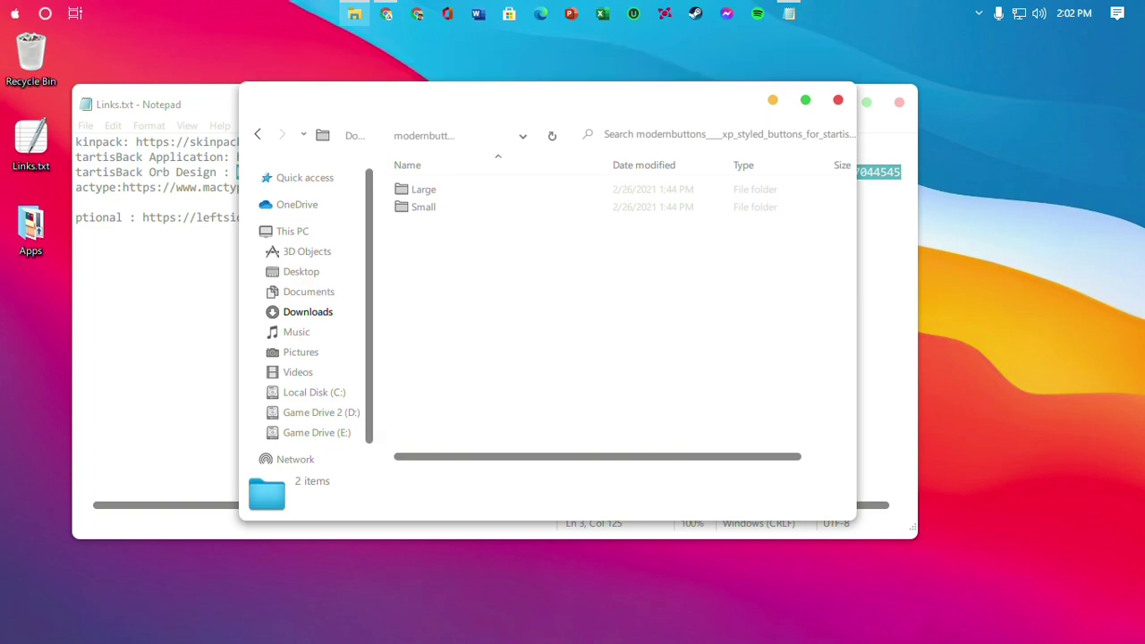
key("alt+Left")
left_click_drag(501, 440, 36, 376)
left_click_drag(447, 98, 561, 103)
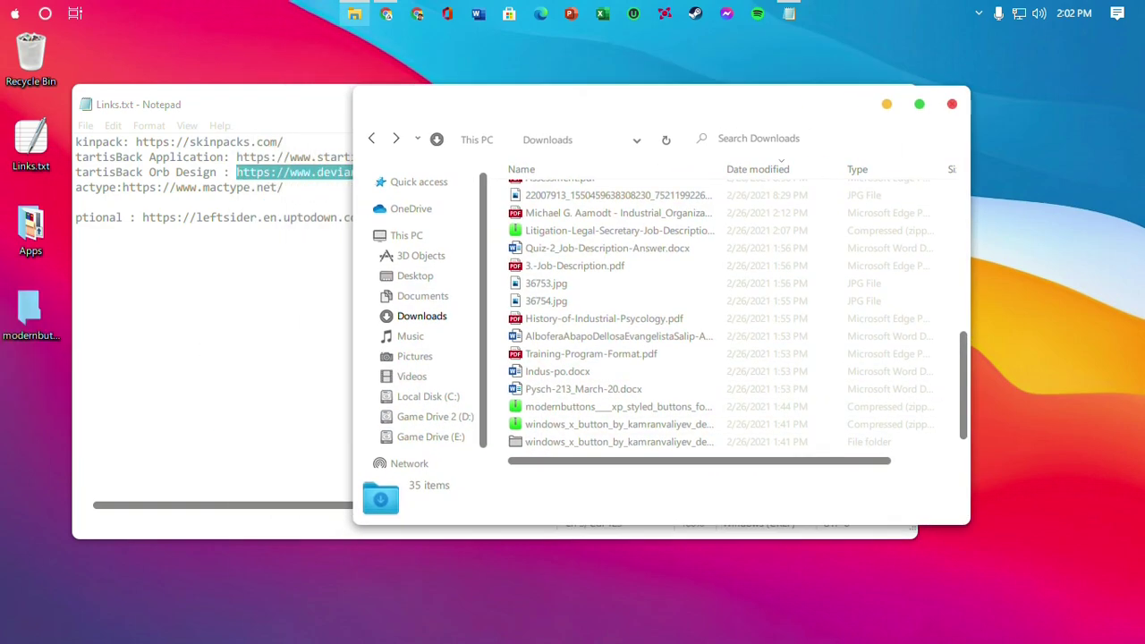
left_click(952, 104)
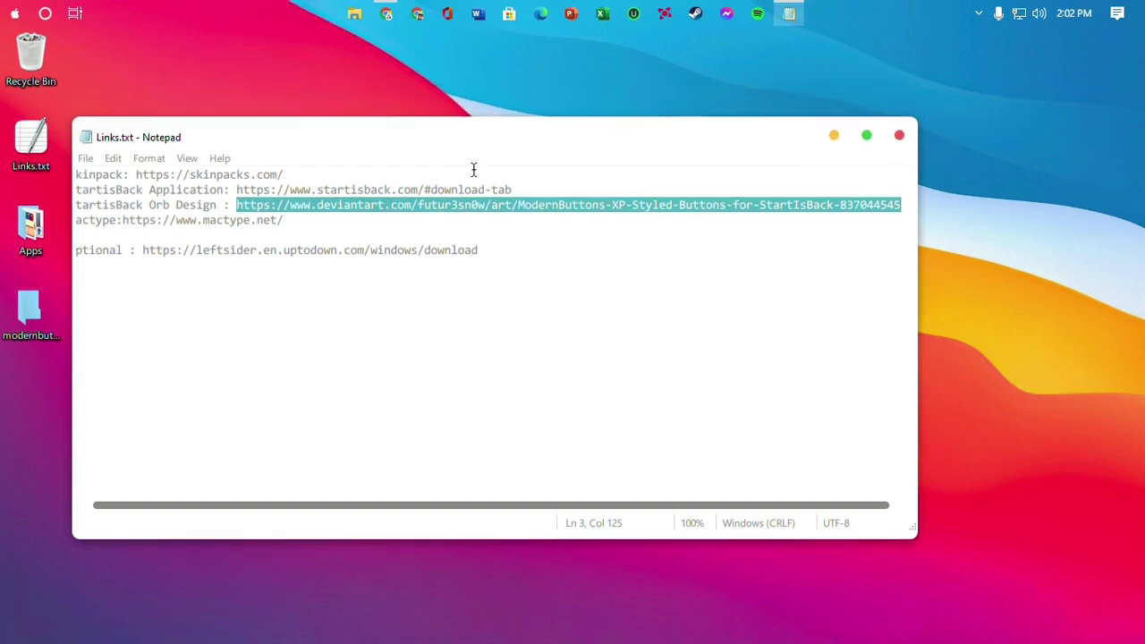
- Open the modernbuttons folder on the desktop and examine the button images in its Large and Small subfolders
left_click_drag(325, 138, 799, 154)
double_click(30, 308)
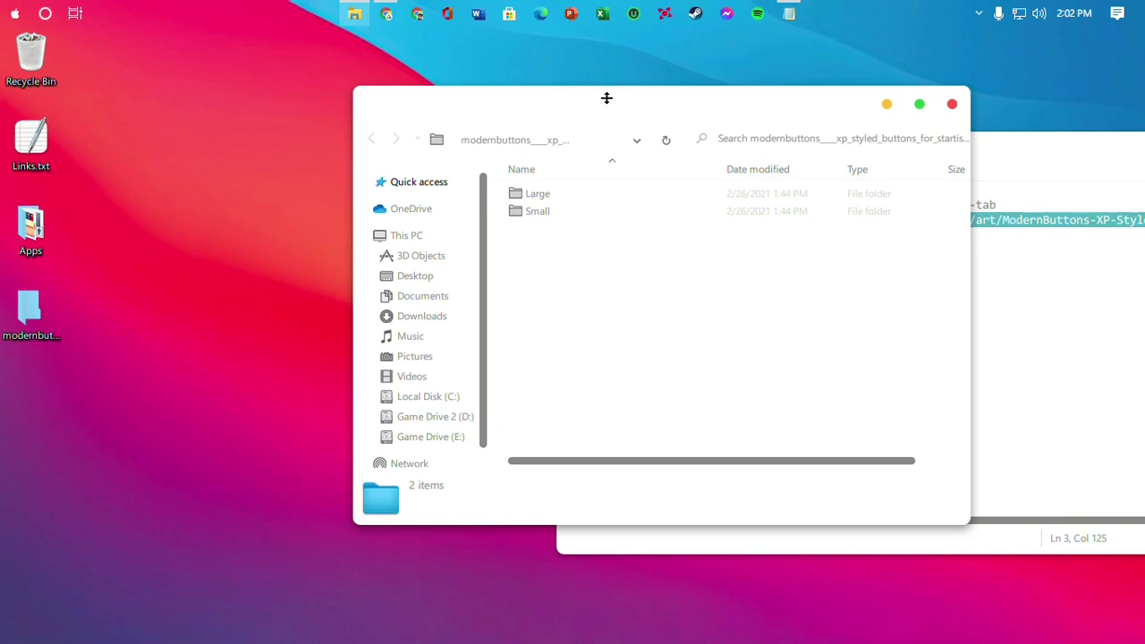
left_click_drag(716, 93, 638, 95)
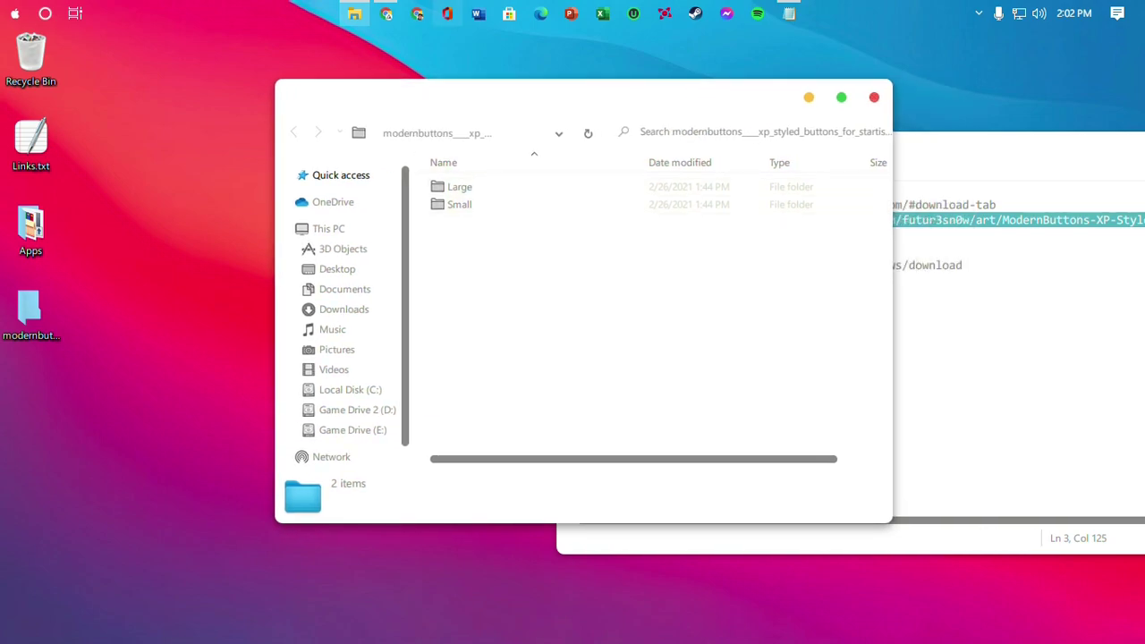
double_click(459, 186)
left_click(293, 132)
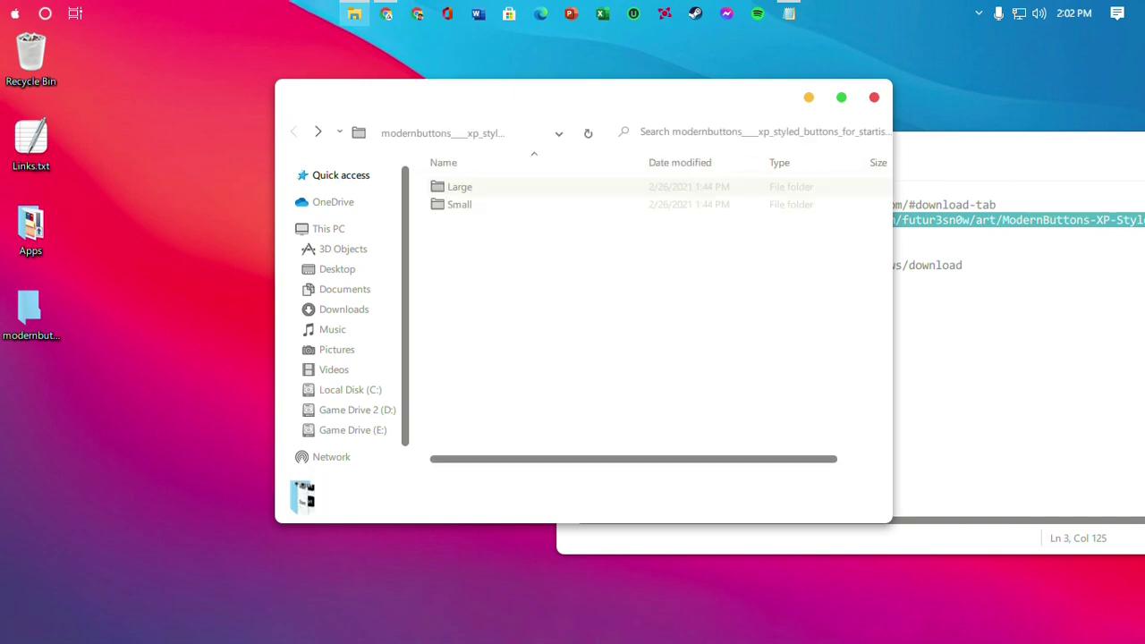
double_click(459, 204)
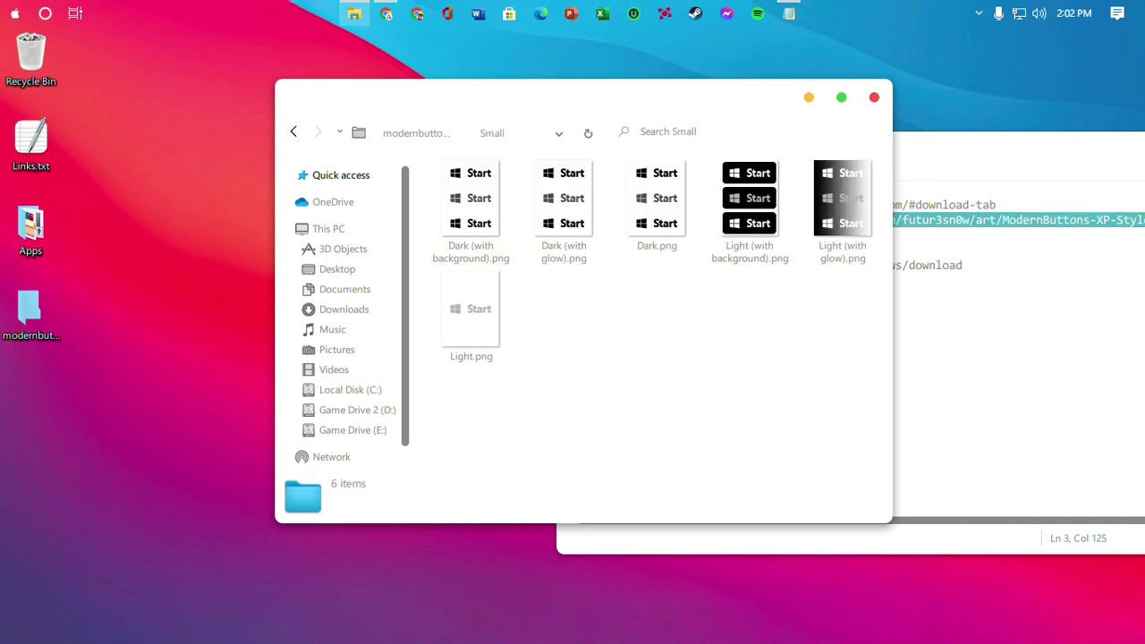
left_click(293, 132)
left_click_drag(537, 97, 465, 97)
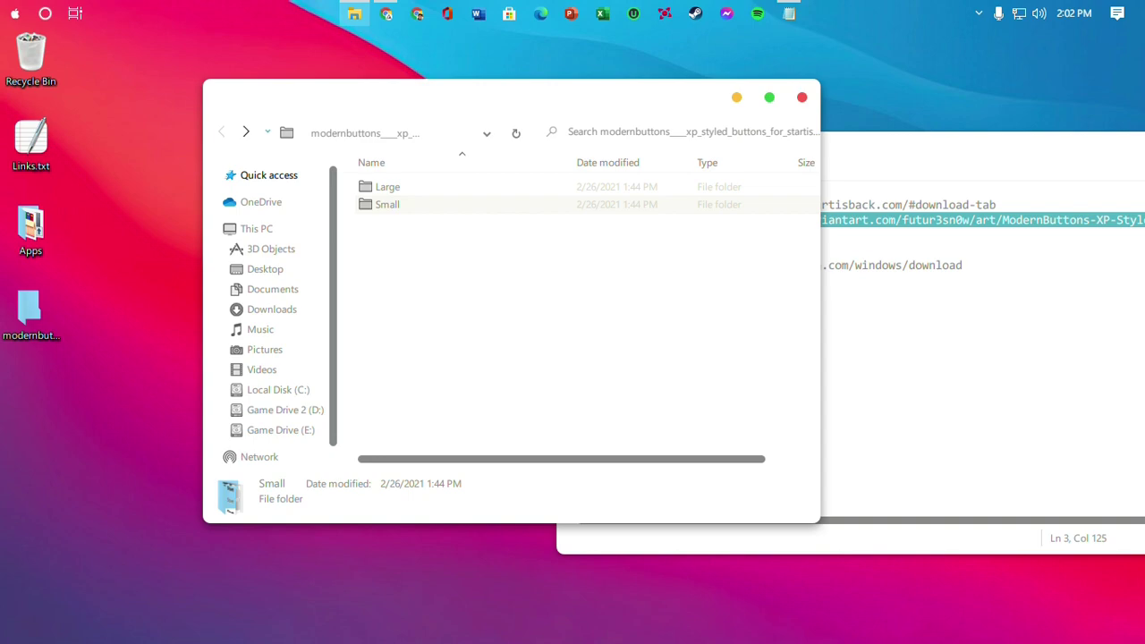
- Reopen the StartIsBack configuration and add Light.png from the modernbuttons Small folder on the desktop as a custom Start button
right_click(15, 13)
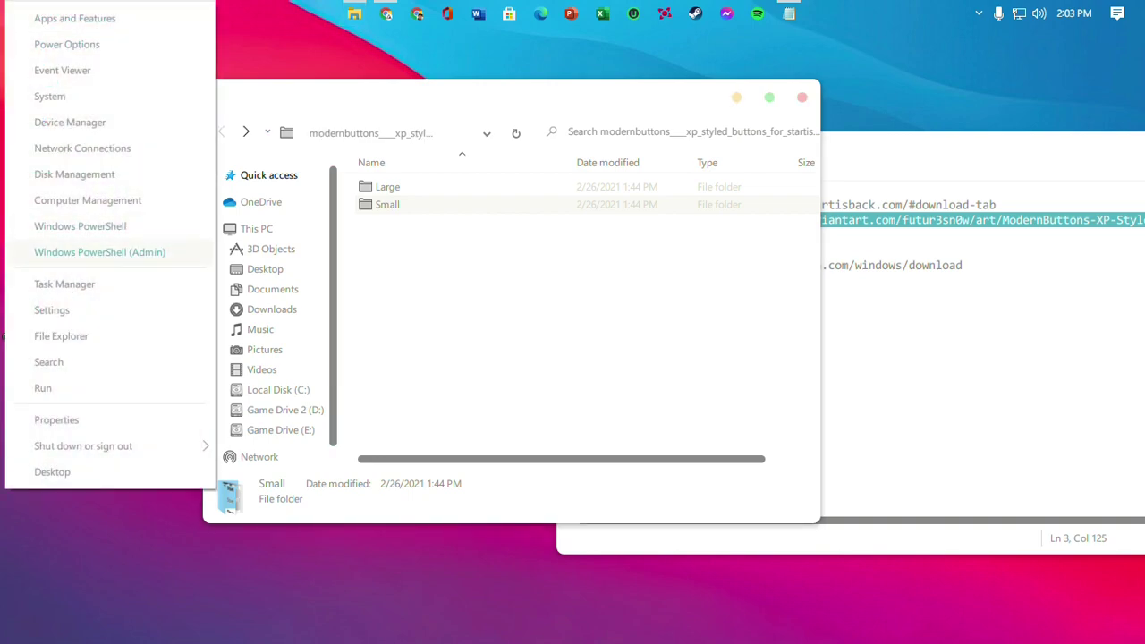
left_click(56, 419)
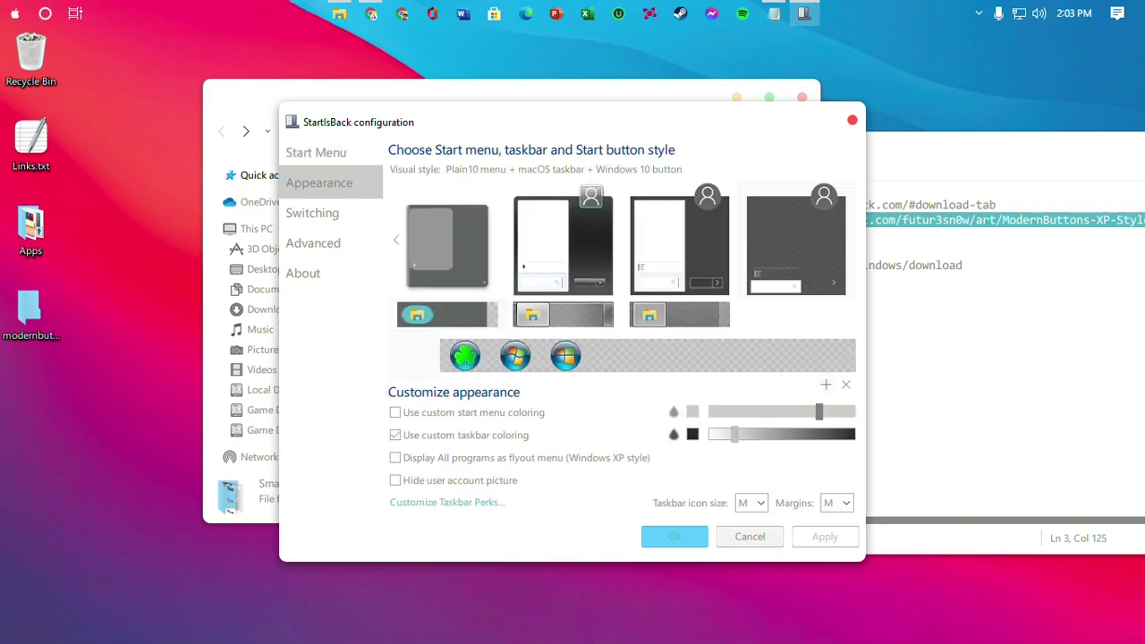
left_click(826, 385)
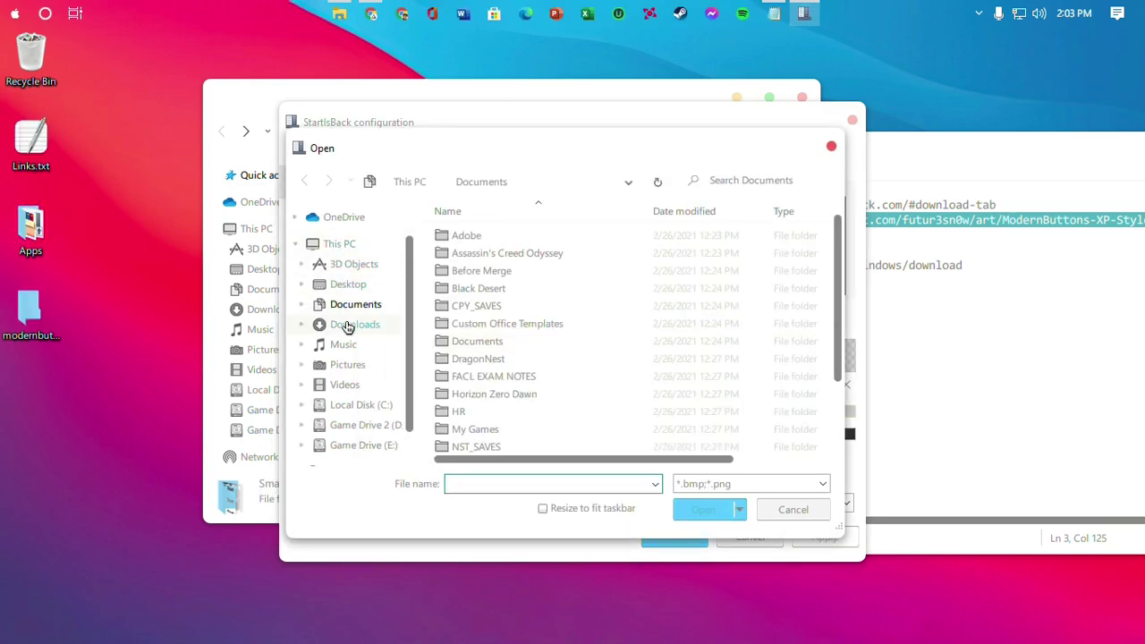
left_click(353, 285)
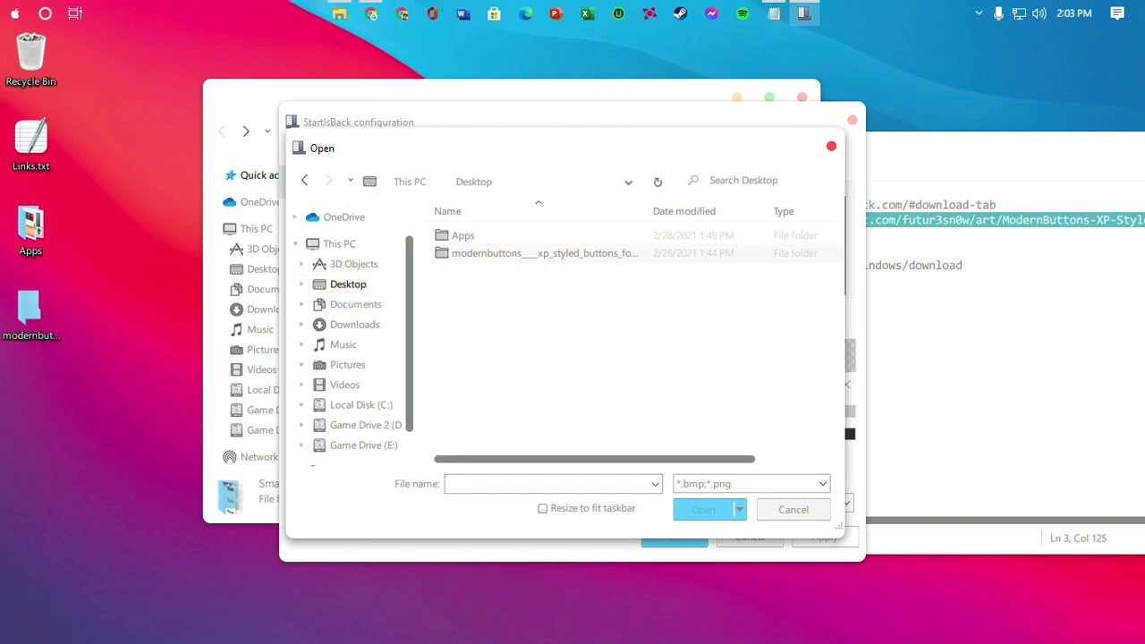
double_click(501, 254)
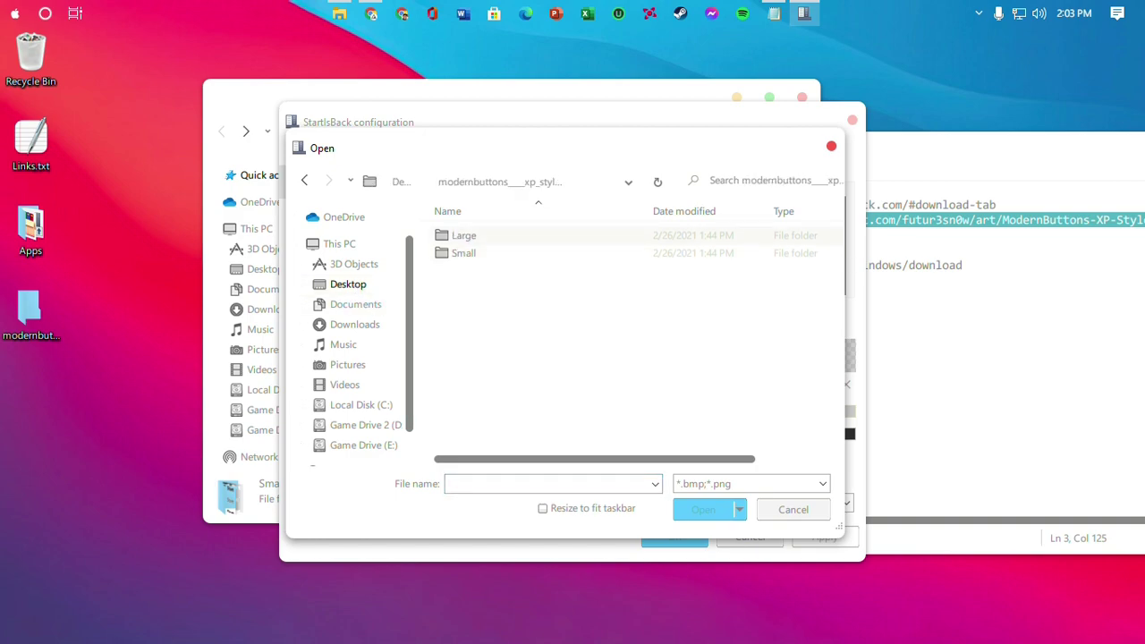
double_click(463, 253)
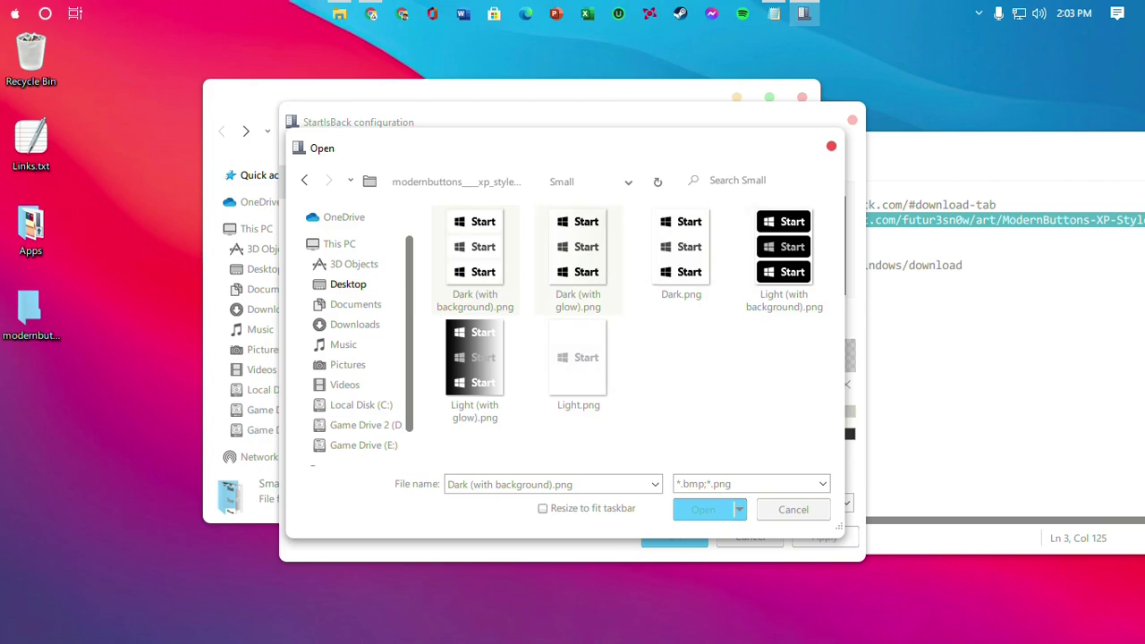
left_click(578, 363)
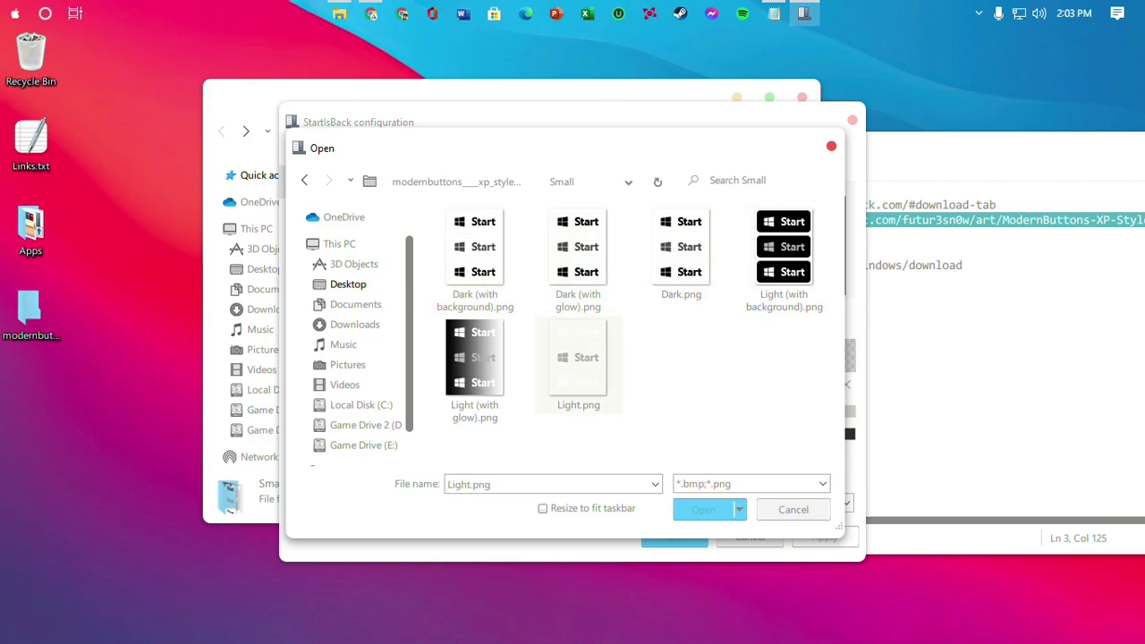
key("Return")
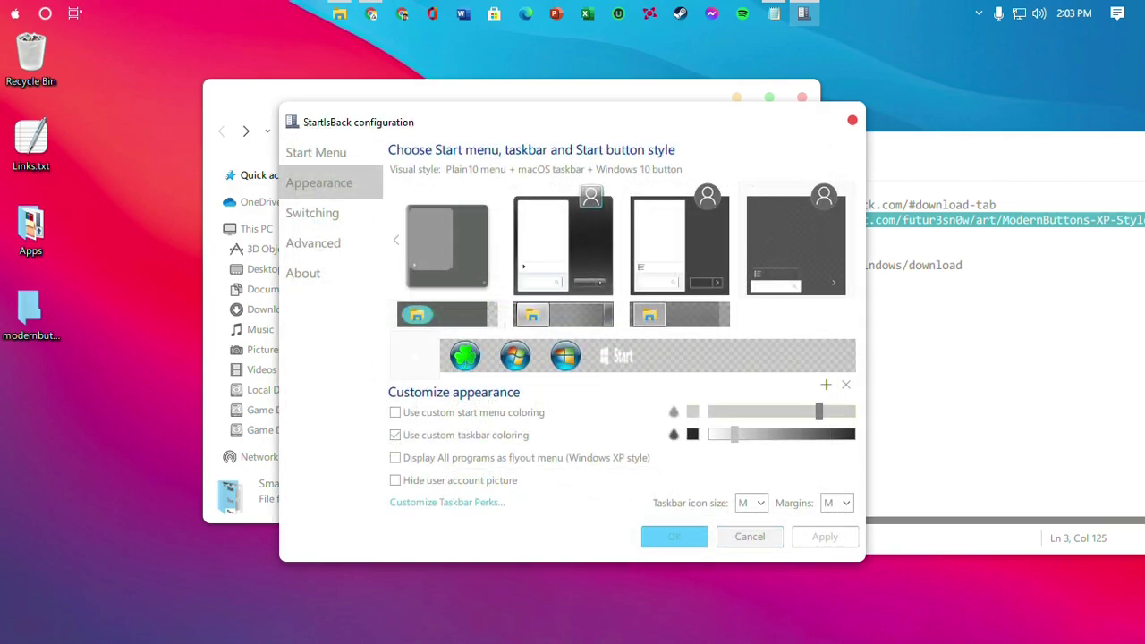
- Select the Light.png Start button style and apply it to the taskbar
left_click(615, 356)
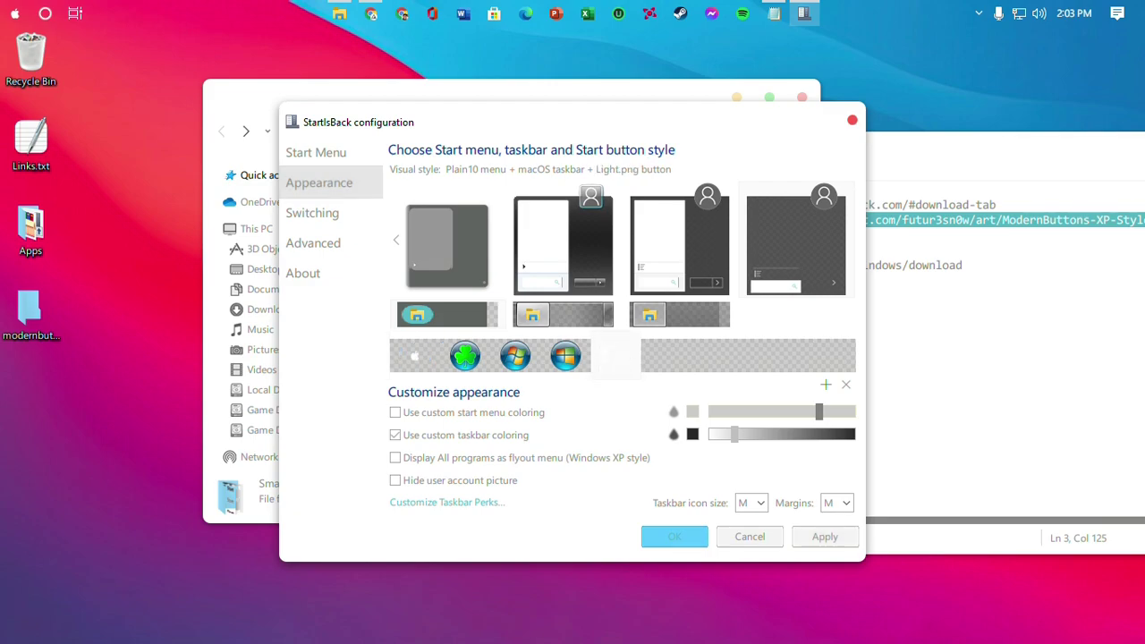
left_click(825, 537)
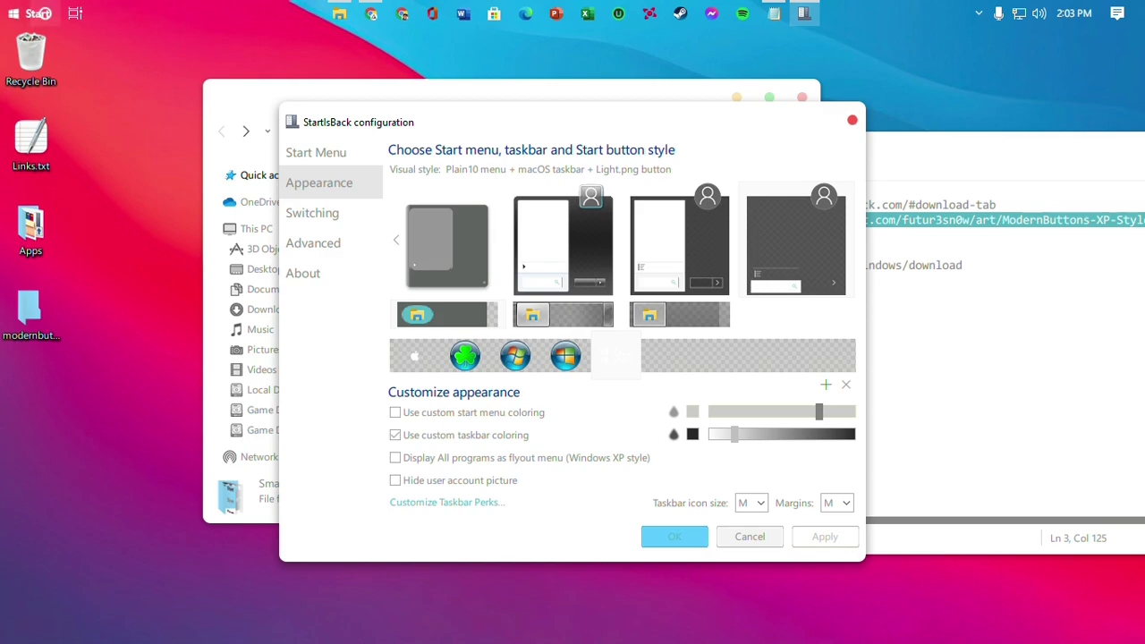
left_click(207, 19)
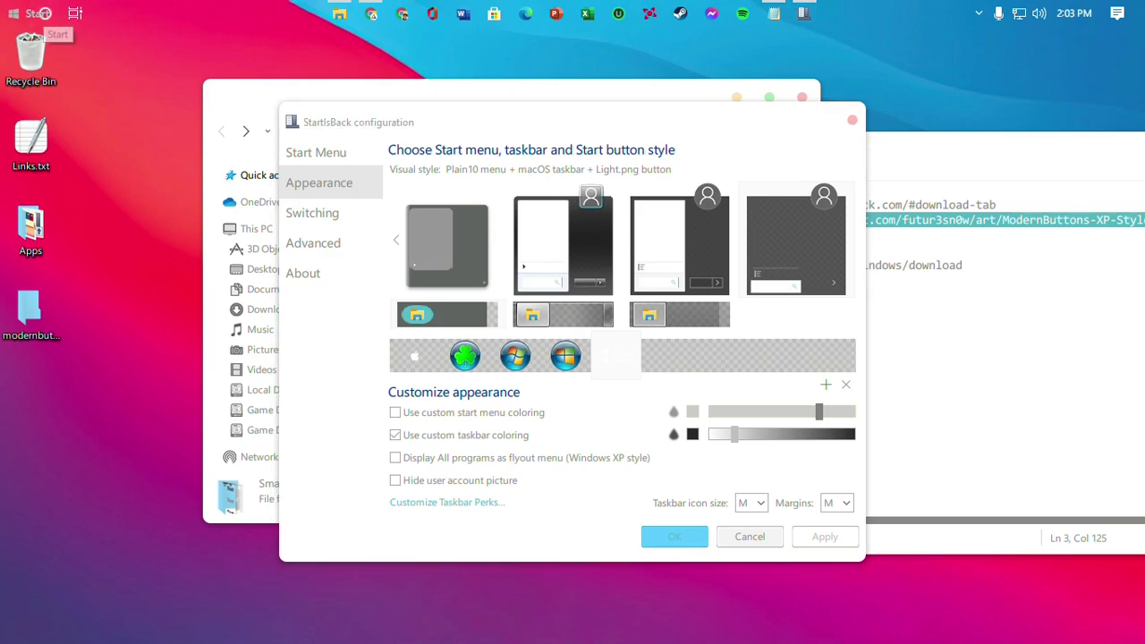
- Move the StartIsBack configuration window aside to reveal what is behind it and close it
left_click_drag(572, 121, 370, 147)
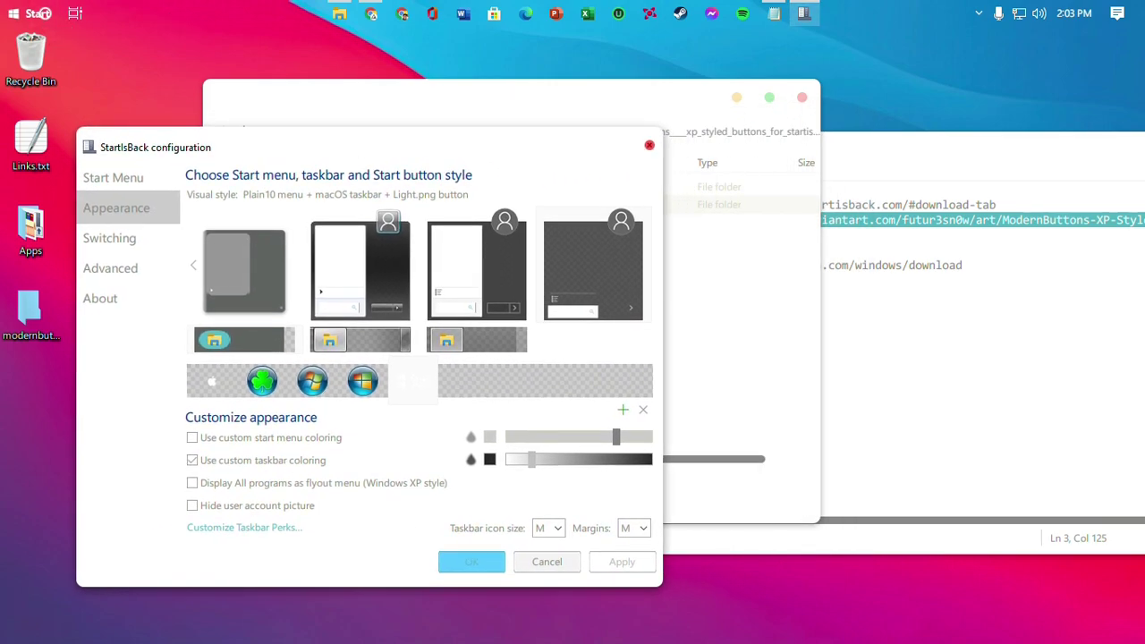
left_click_drag(154, 147, 41, 186)
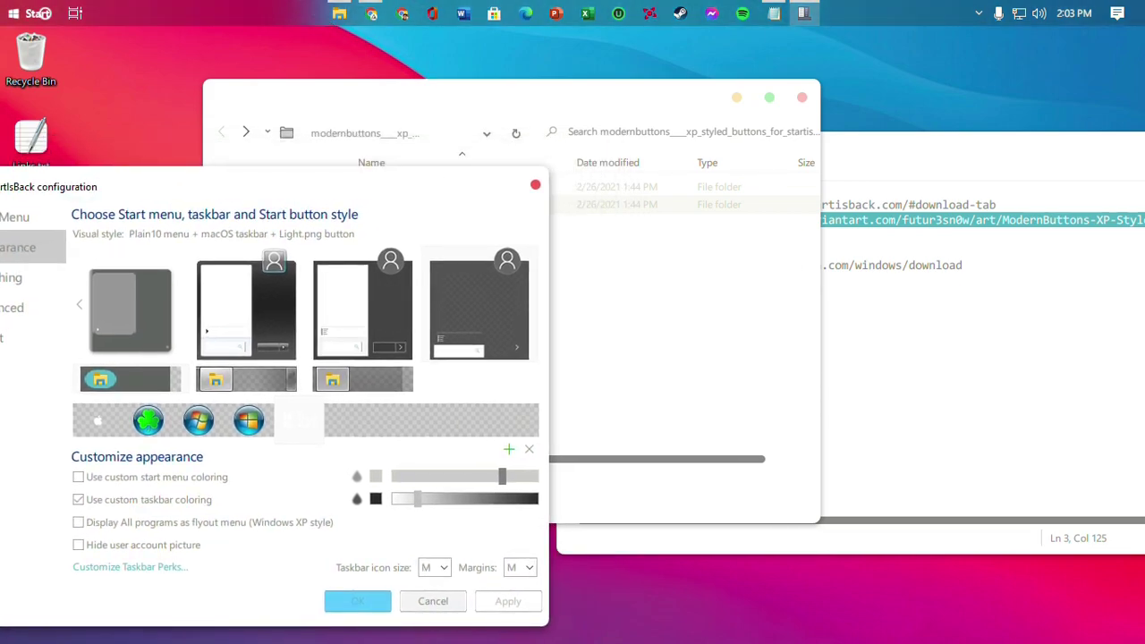
left_click_drag(120, 189, 246, 191)
left_click(658, 184)
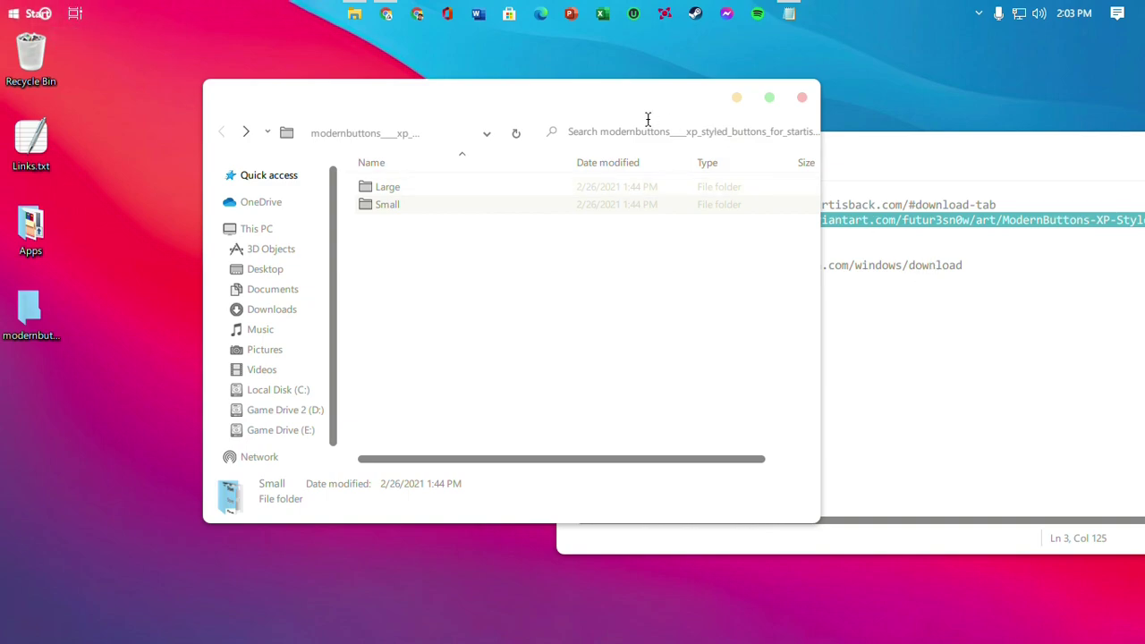
- Close the modernbuttons folder window and the Links.txt Notepad window to clear the desktop
left_click_drag(627, 96, 557, 151)
left_click(732, 152)
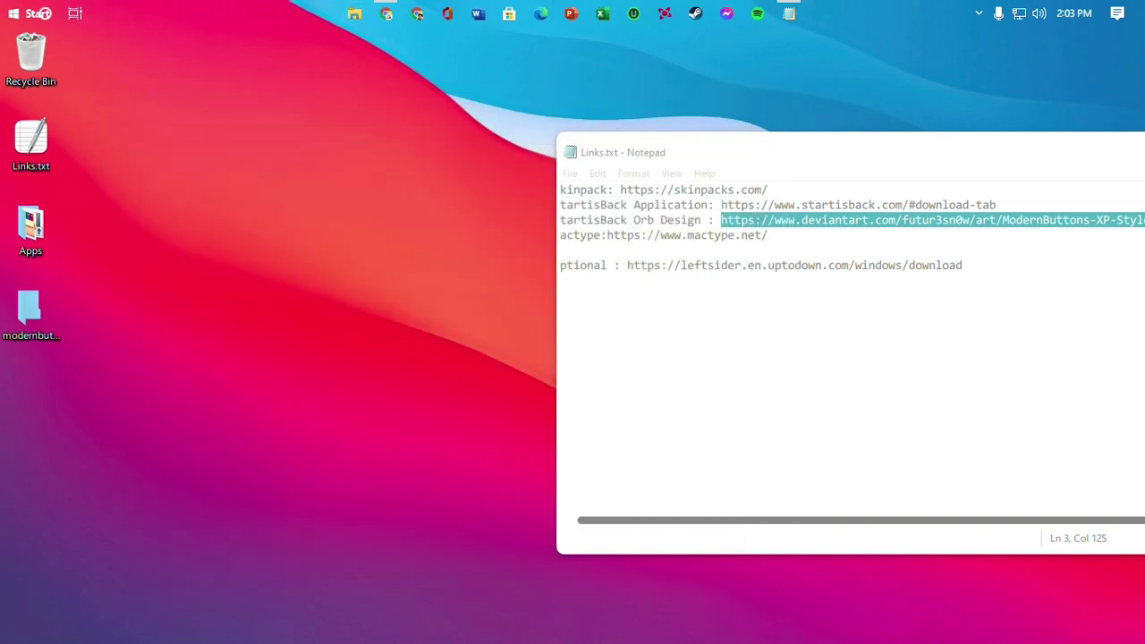
left_click_drag(851, 148, 845, 149)
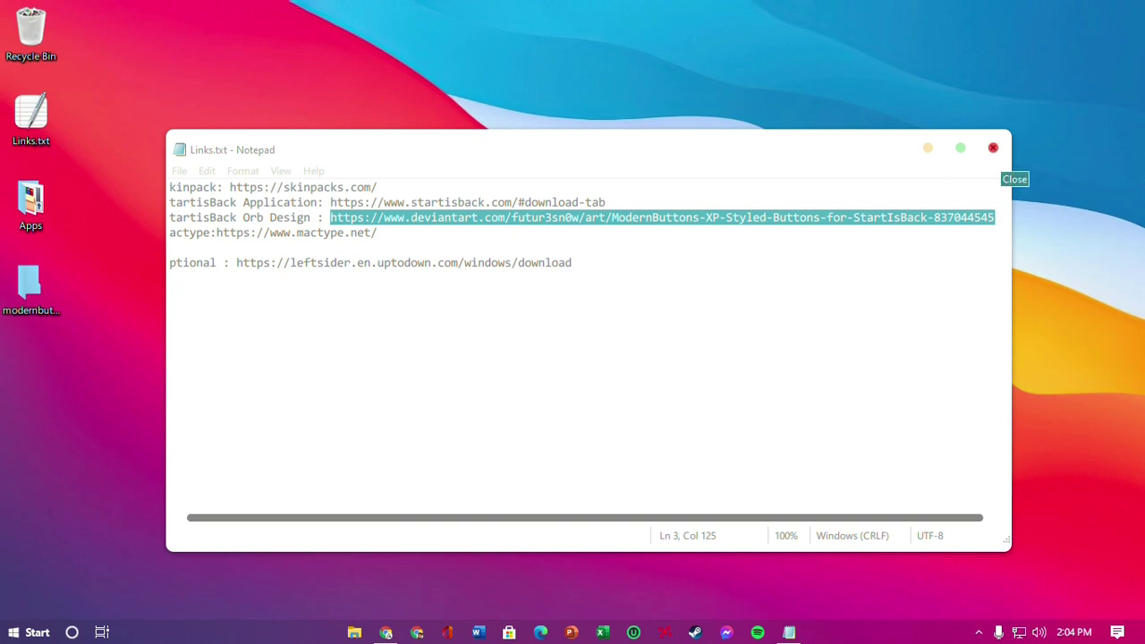
left_click(994, 148)
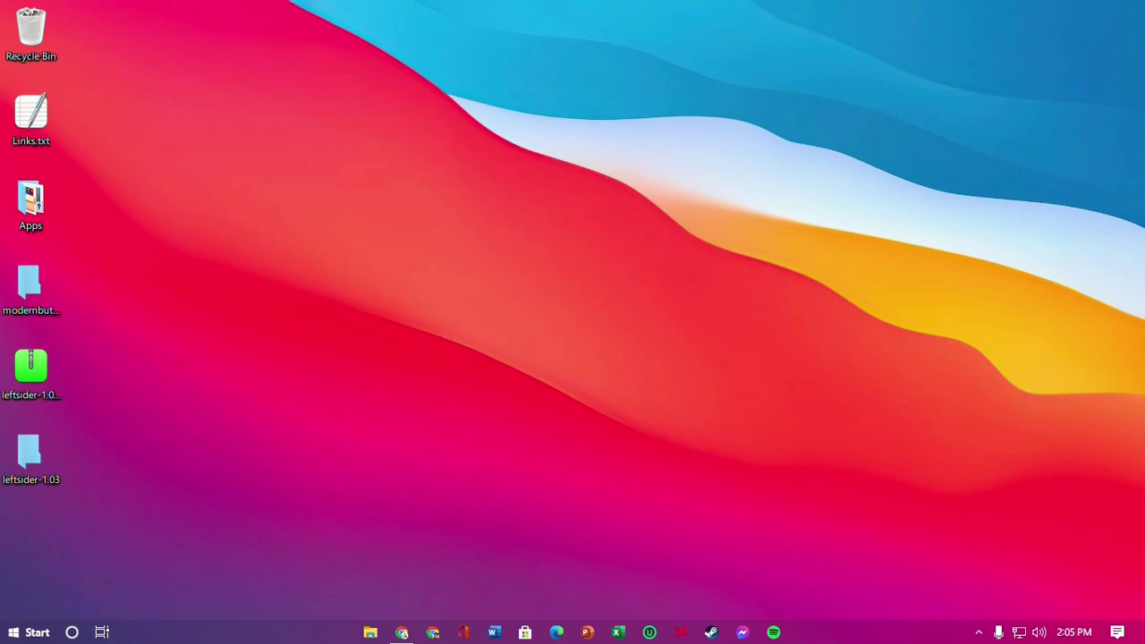